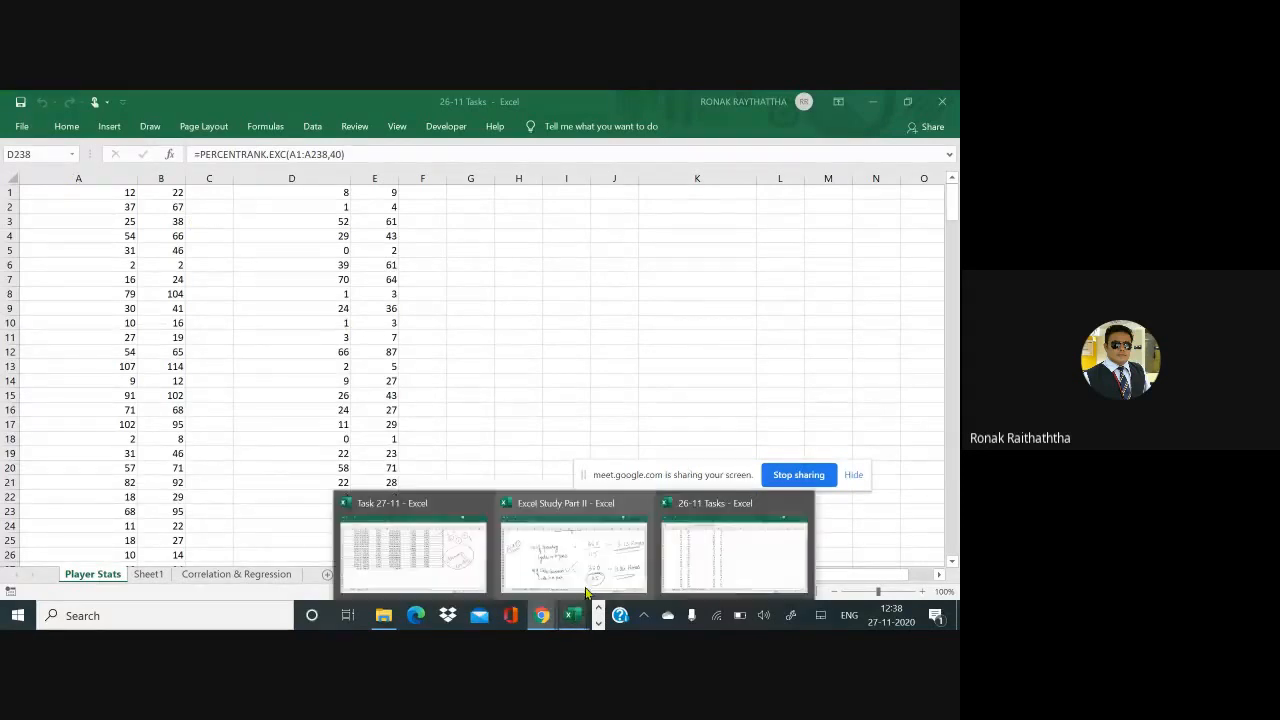
Launch the Windows Magnifier and enlarge the screen to 200%
left_click(221, 615)
type("magni")
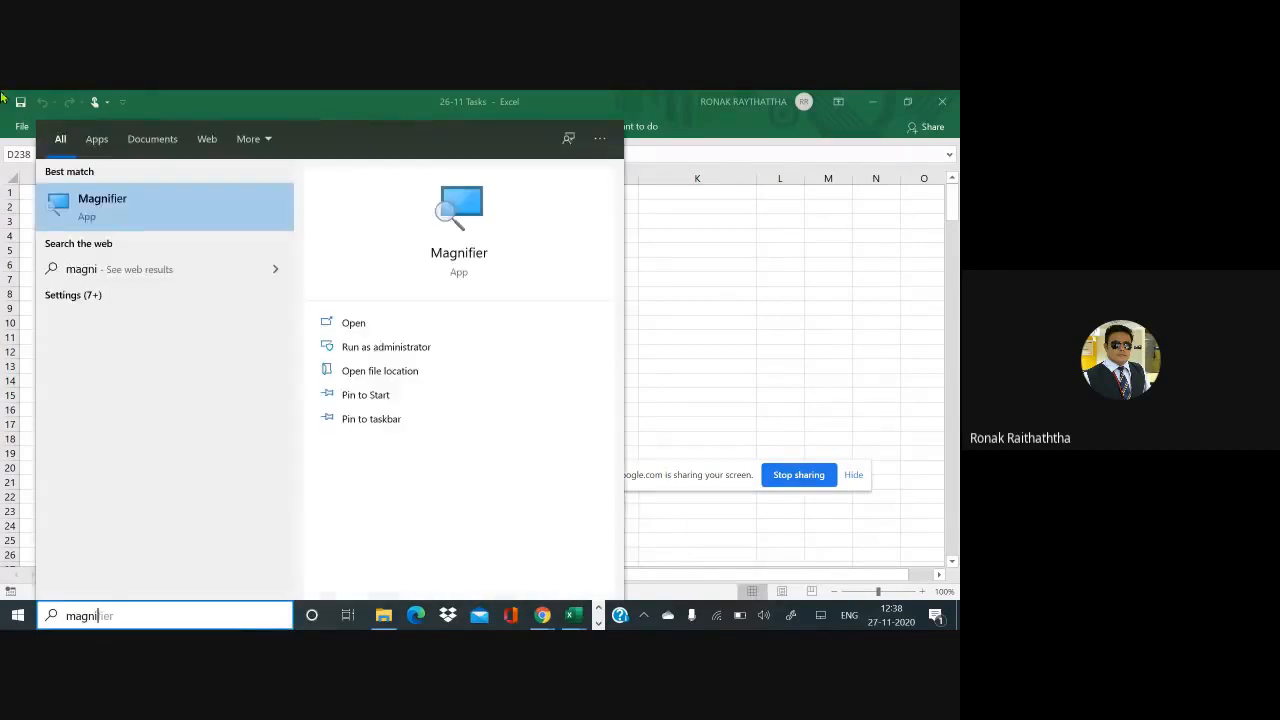
left_click(110, 212)
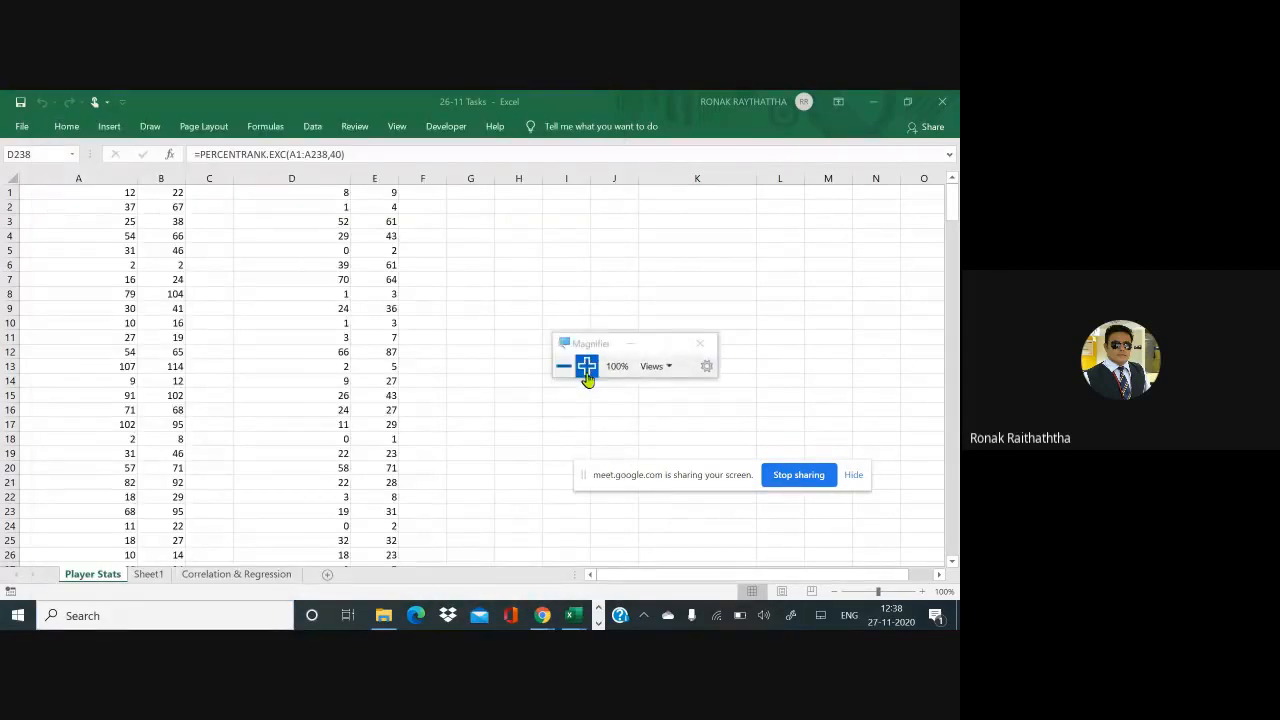
left_click(586, 365)
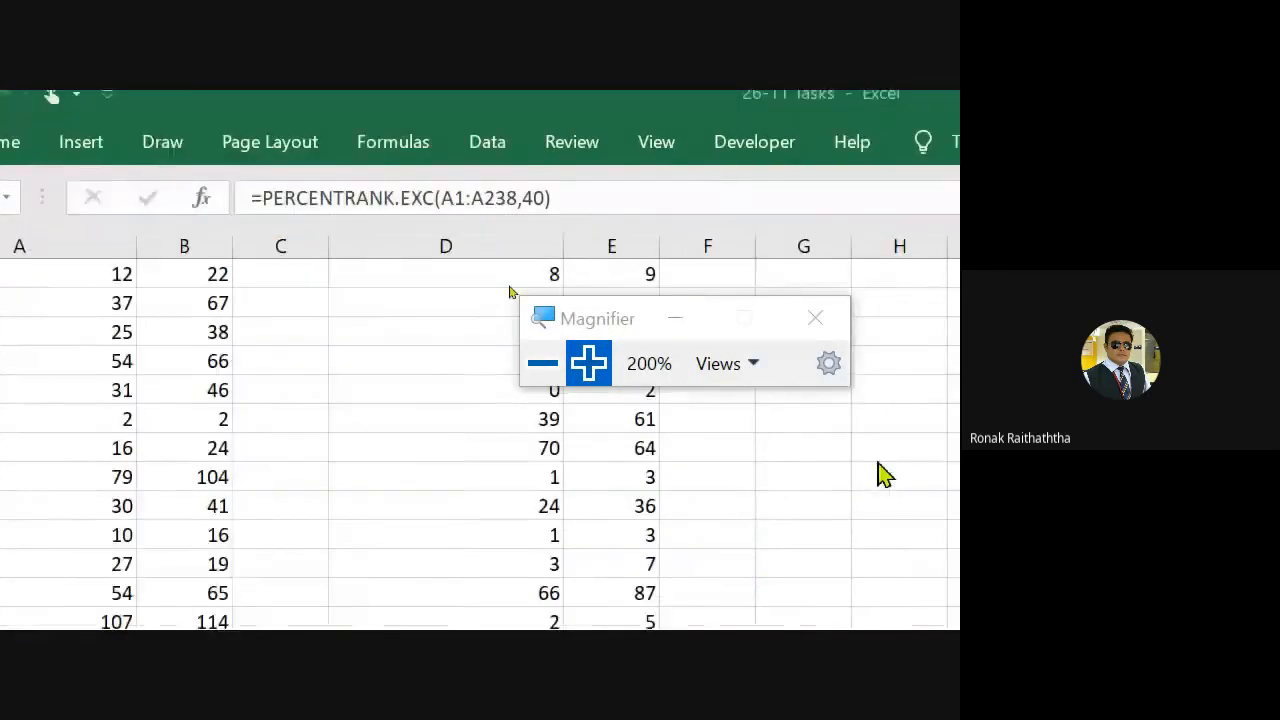
Switch to Chrome and search Google for "cricket live score" in the existing cricket score tab
key("alt+Tab")
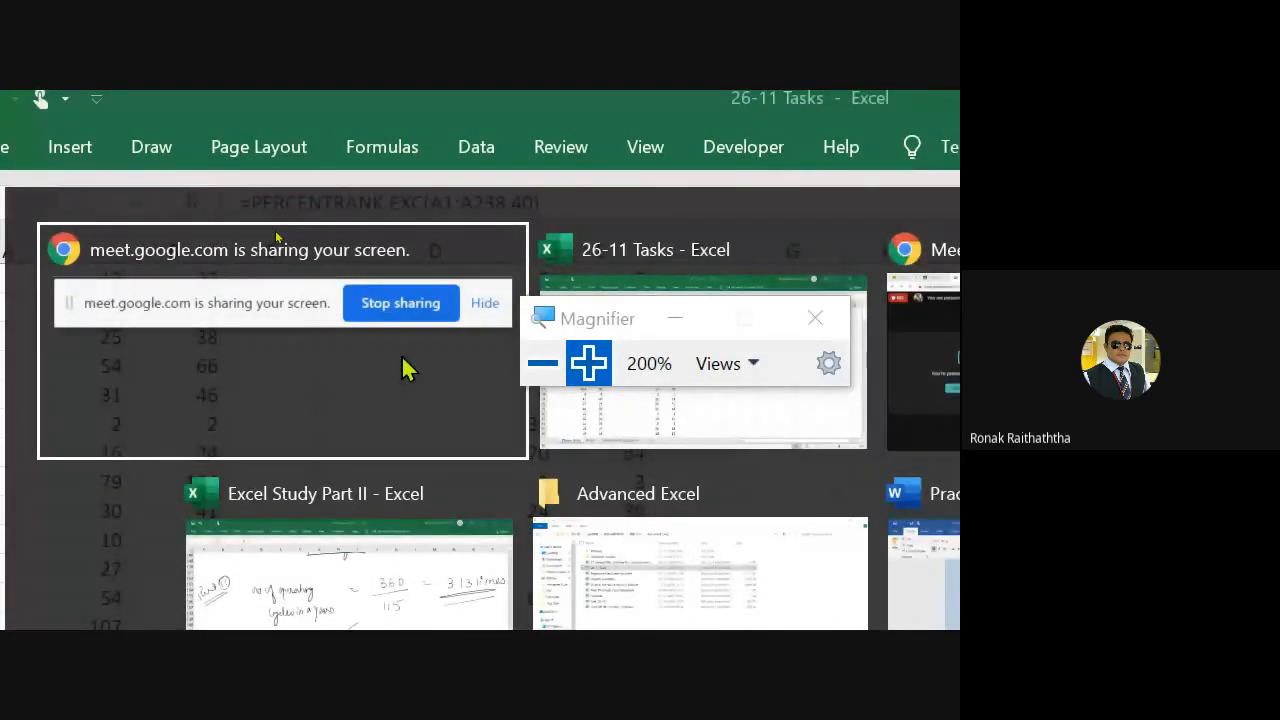
key("Tab")
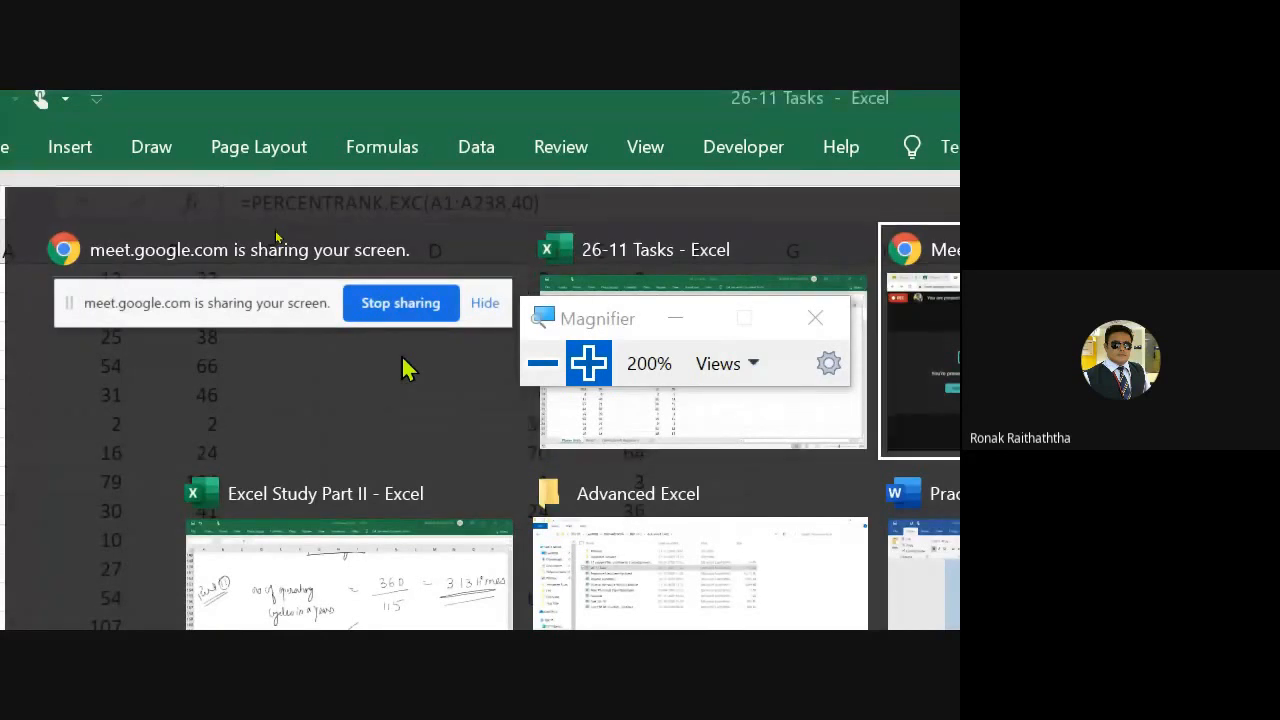
key("Tab")
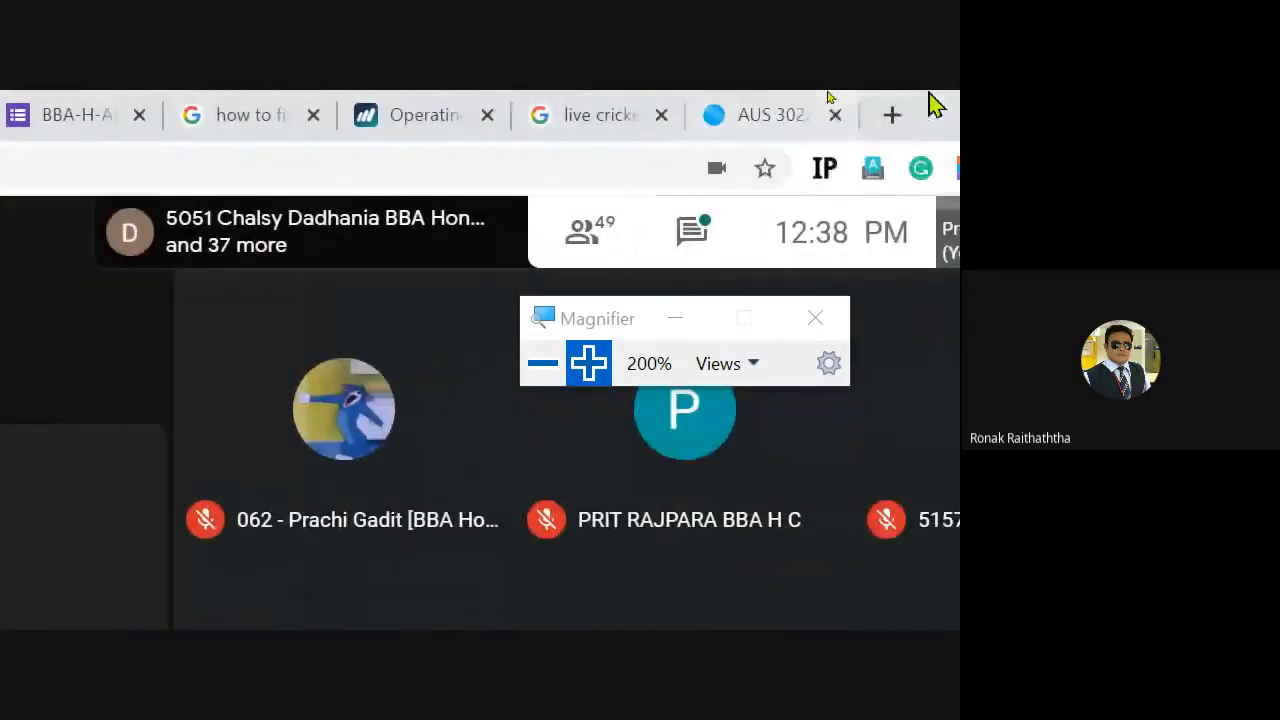
left_click(748, 112)
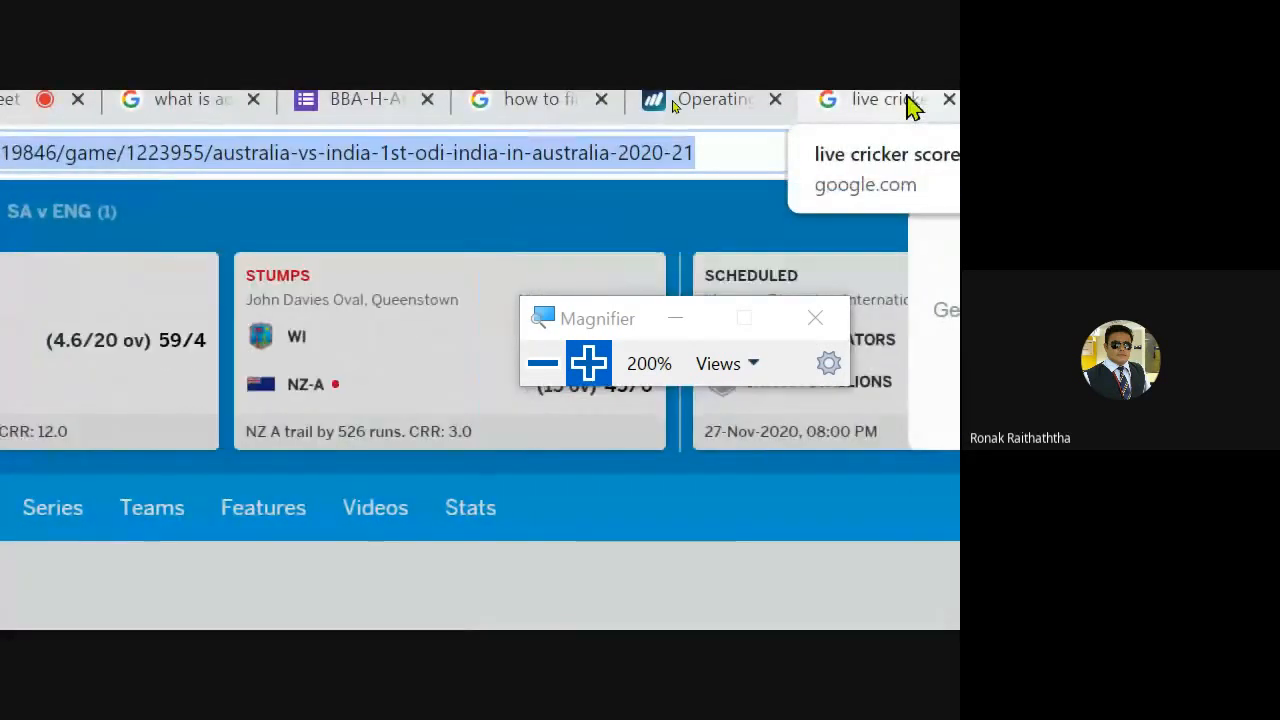
type("cricket live")
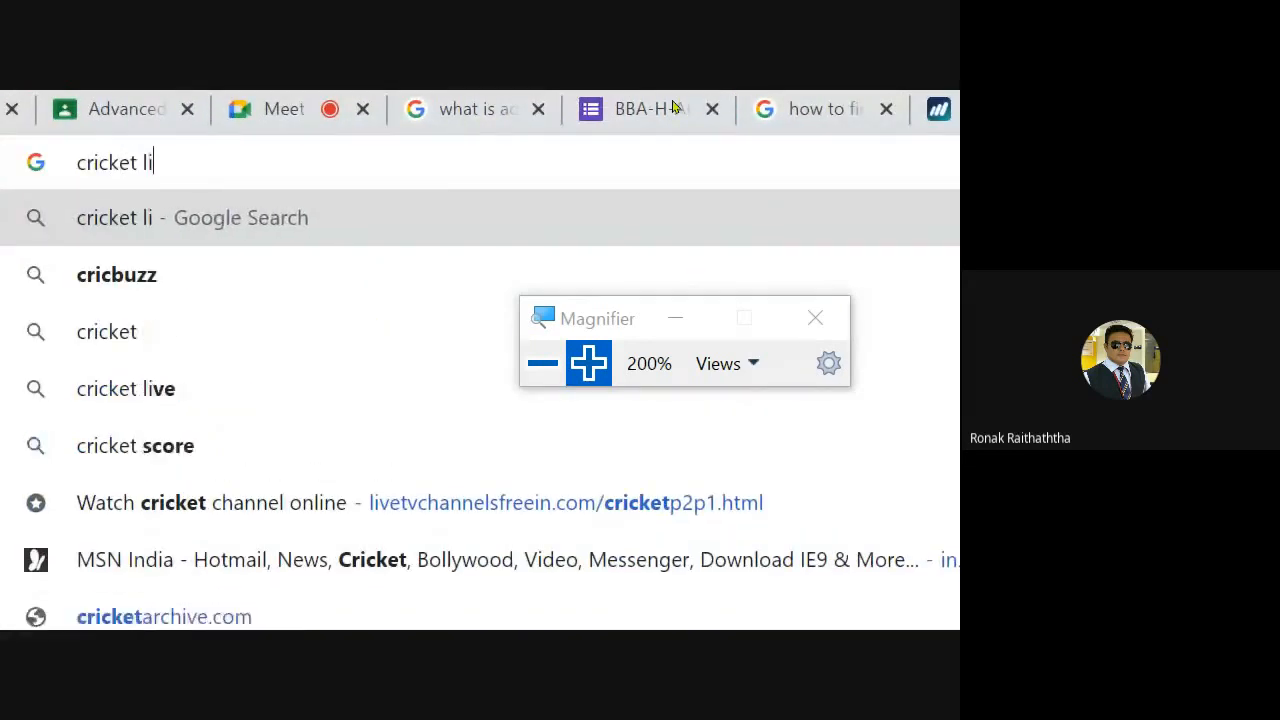
key("BackSpace")
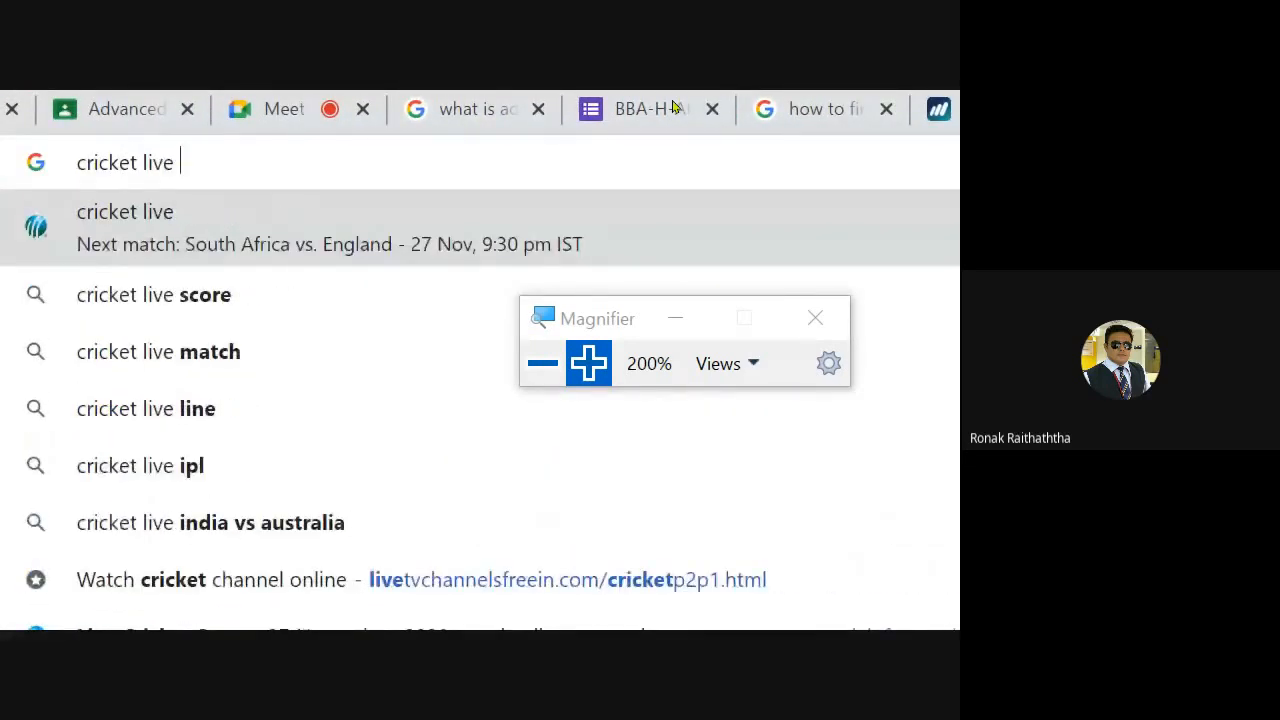
key("Down")
key("Return")
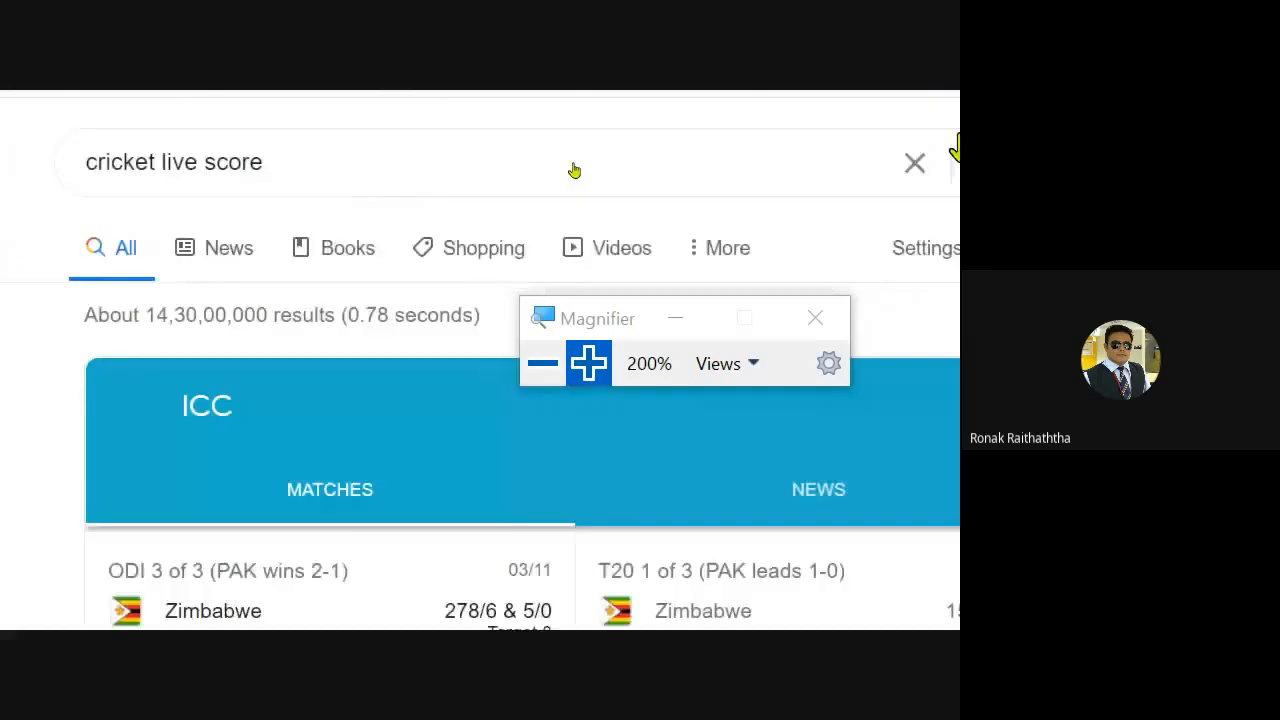
Open the Cricbuzz live scores result and go to the Australia vs India, 1st ODI match page
scroll(140, 518, "down", 3)
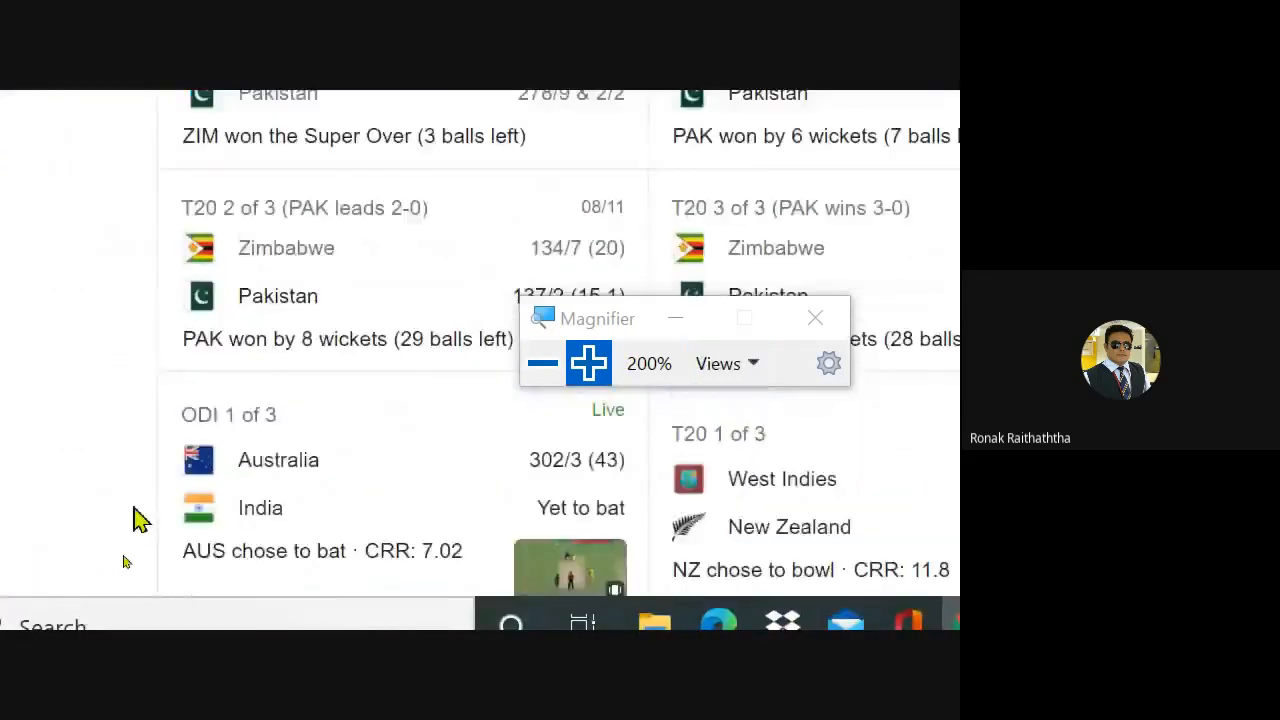
scroll(140, 518, "down", 5)
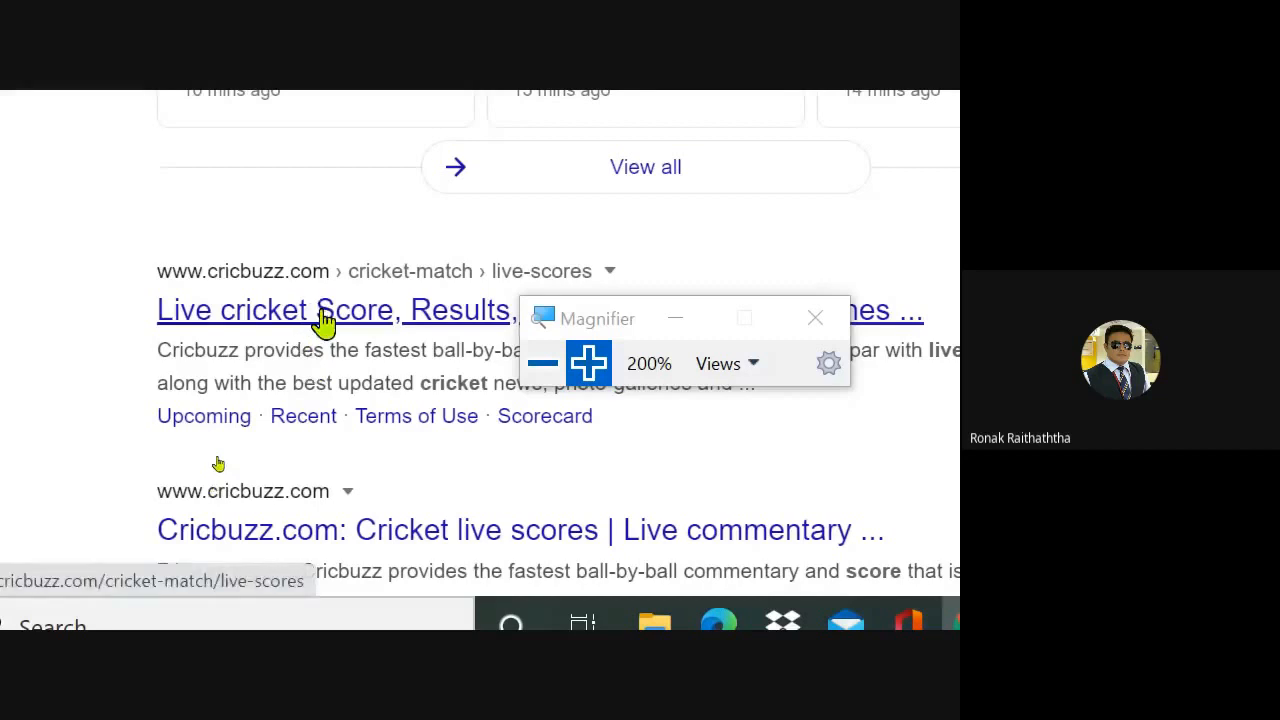
left_click(322, 318)
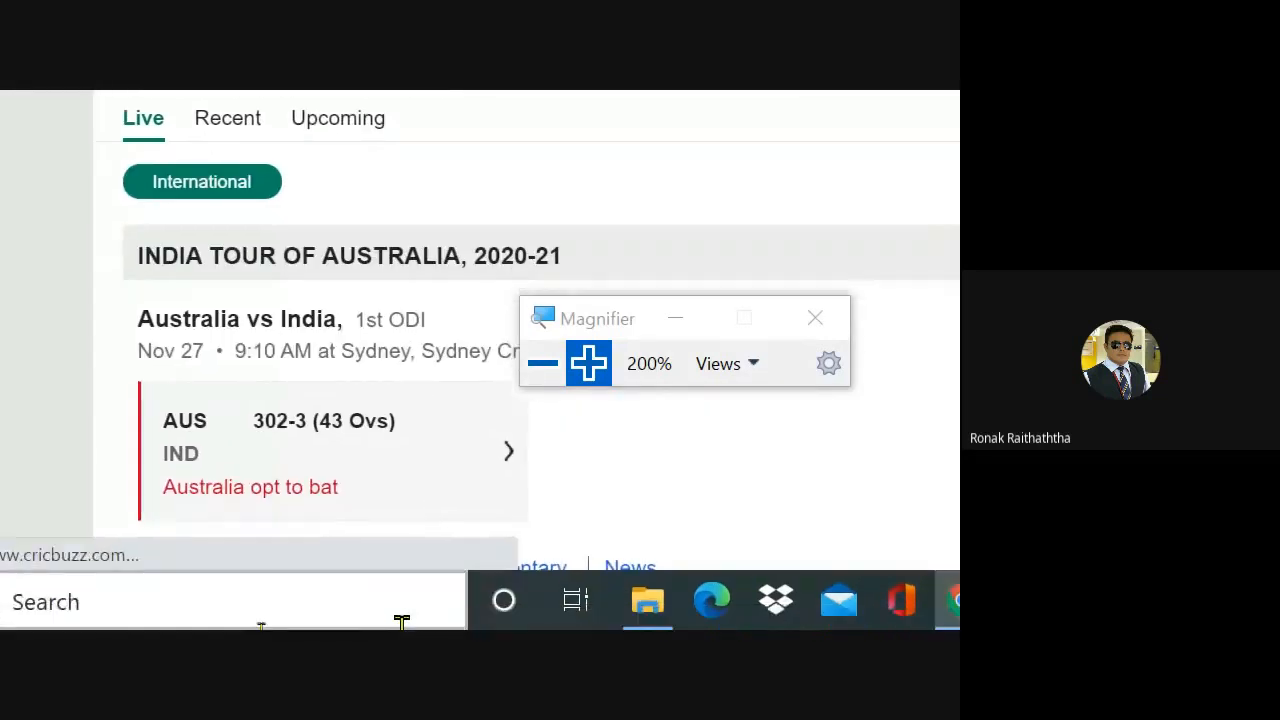
left_click(295, 450)
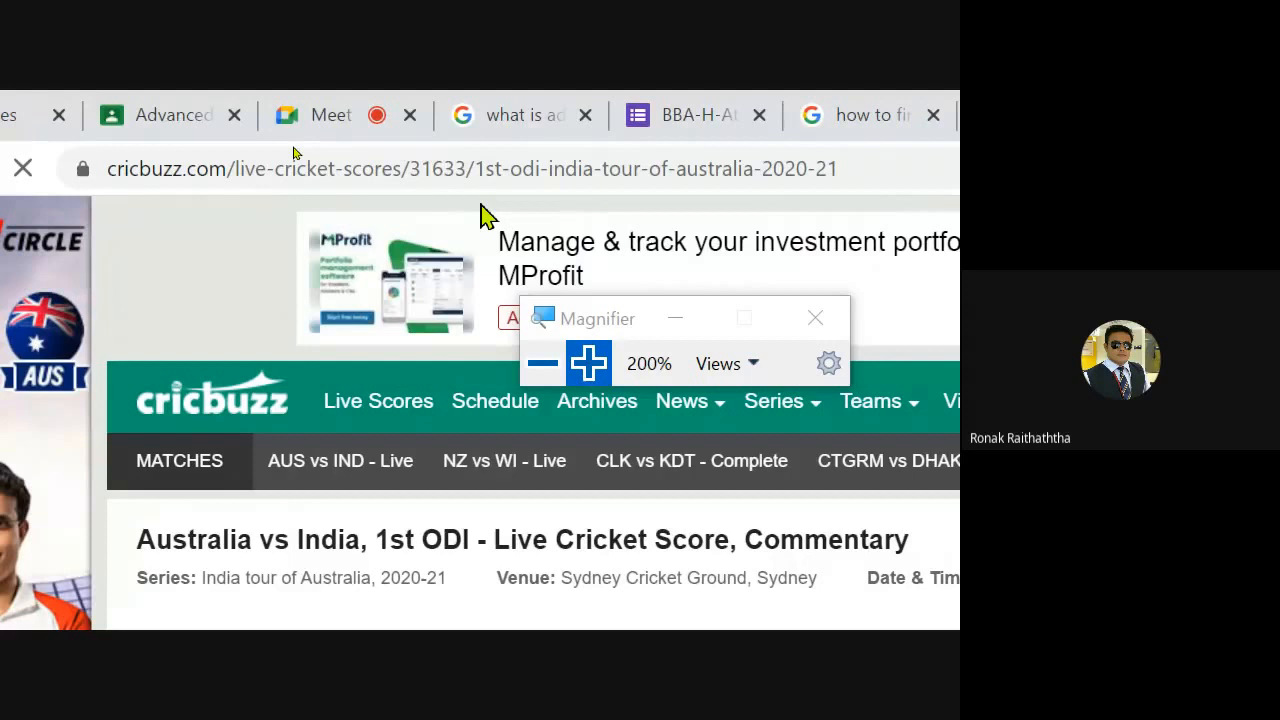
Switch back to the 26-11 Tasks workbook in Excel and look through the available data import sources
key("alt+Tab")
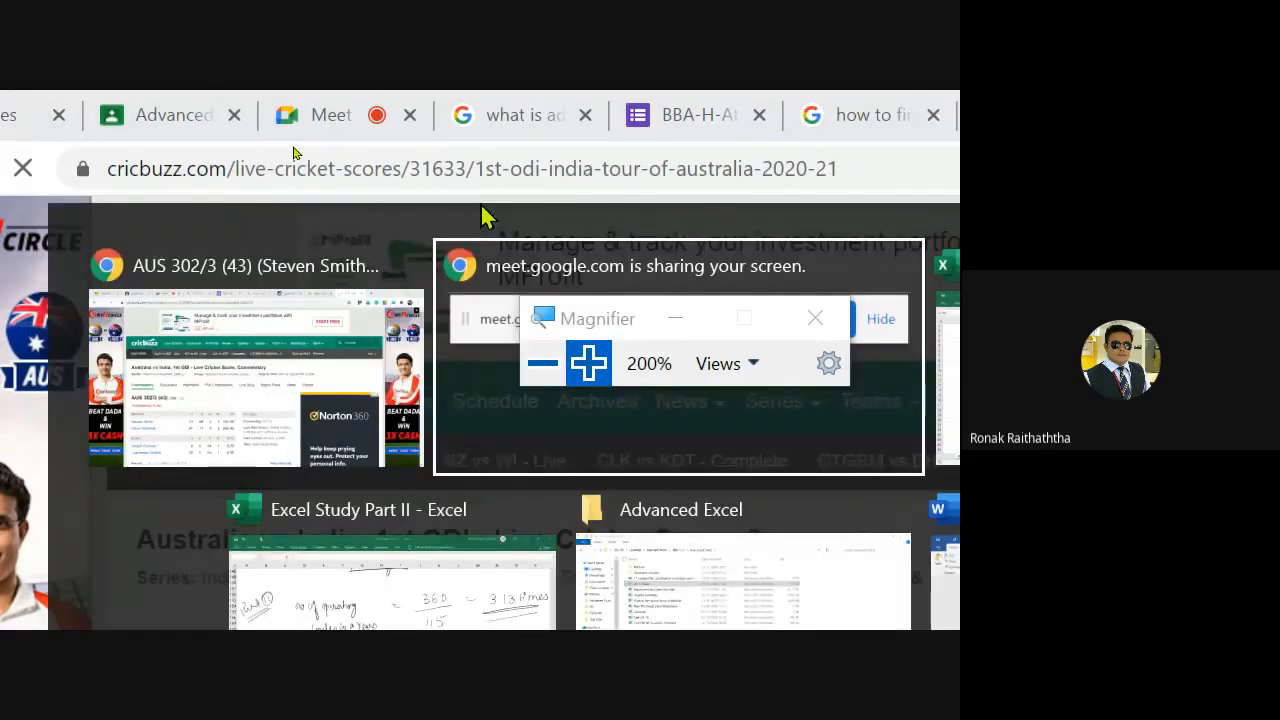
key("alt+Tab")
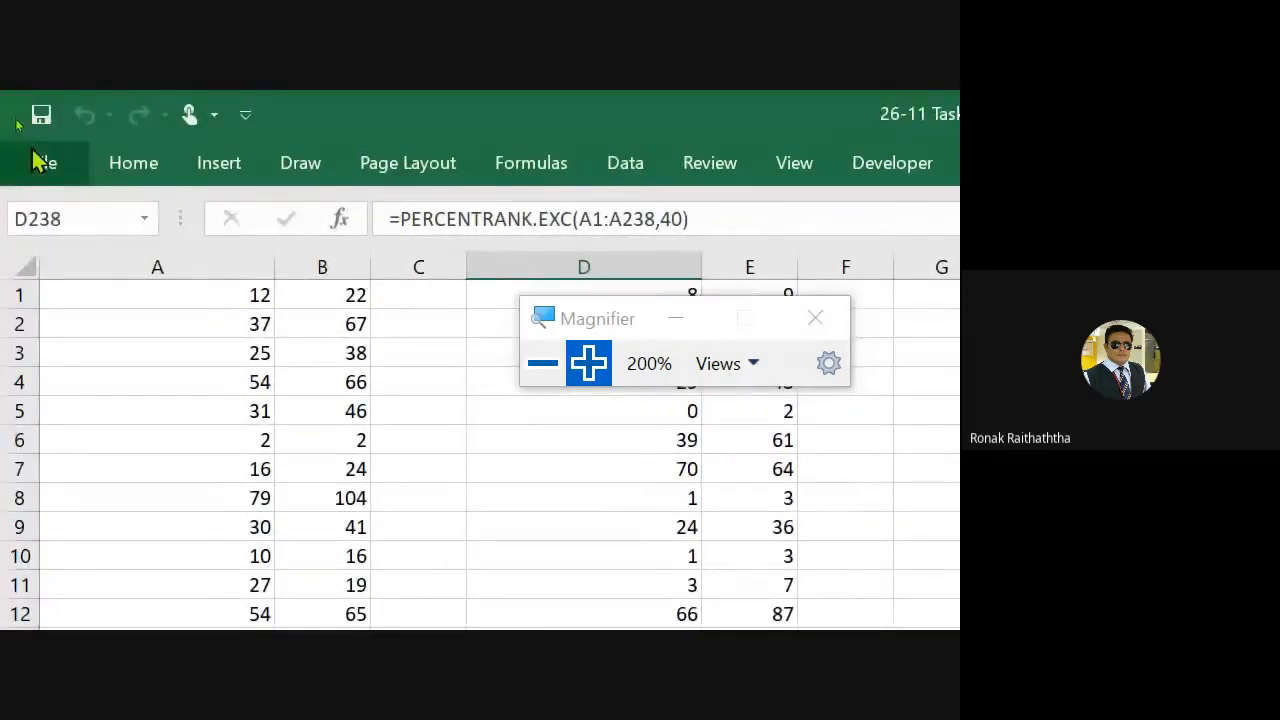
left_click(645, 174)
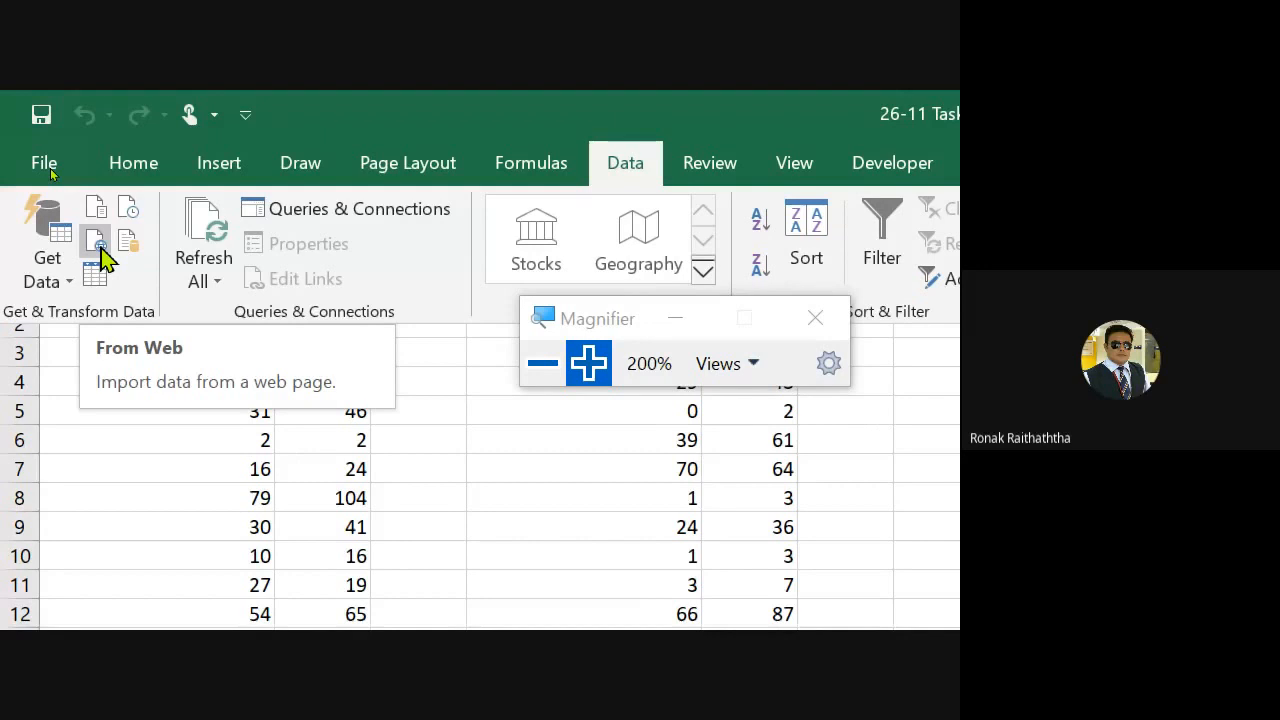
left_click(72, 285)
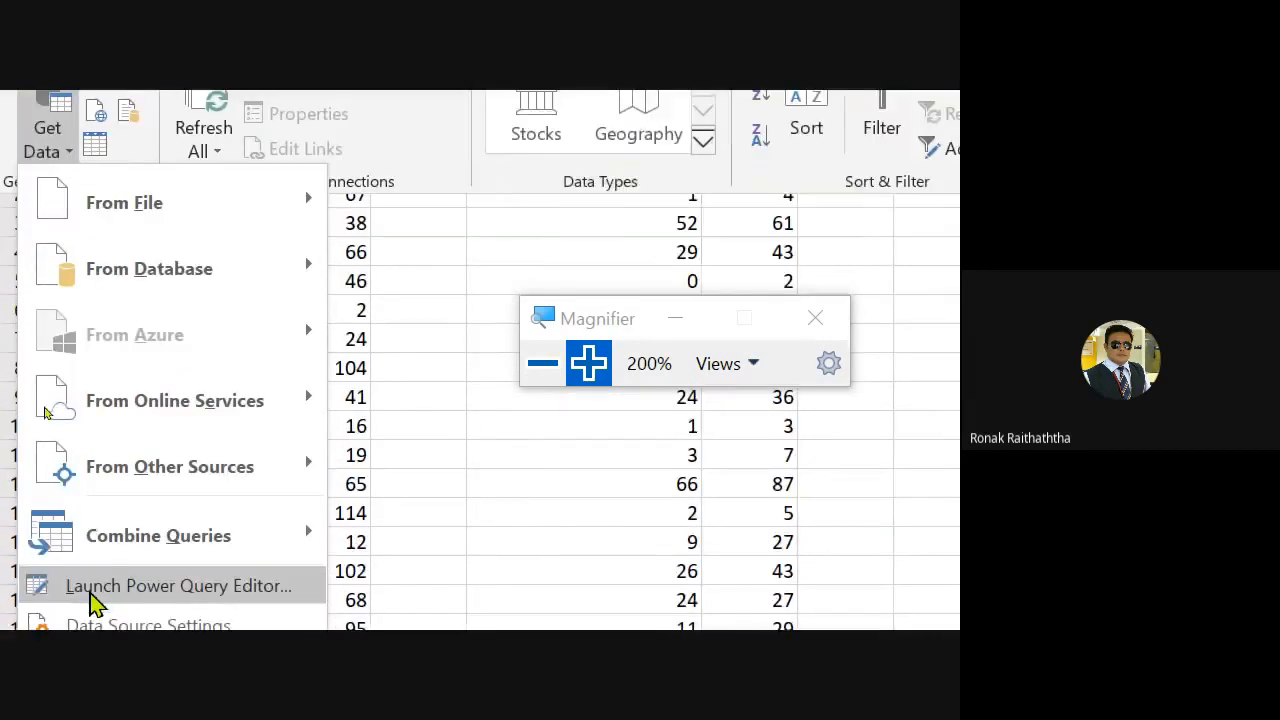
mouse_move(135, 279)
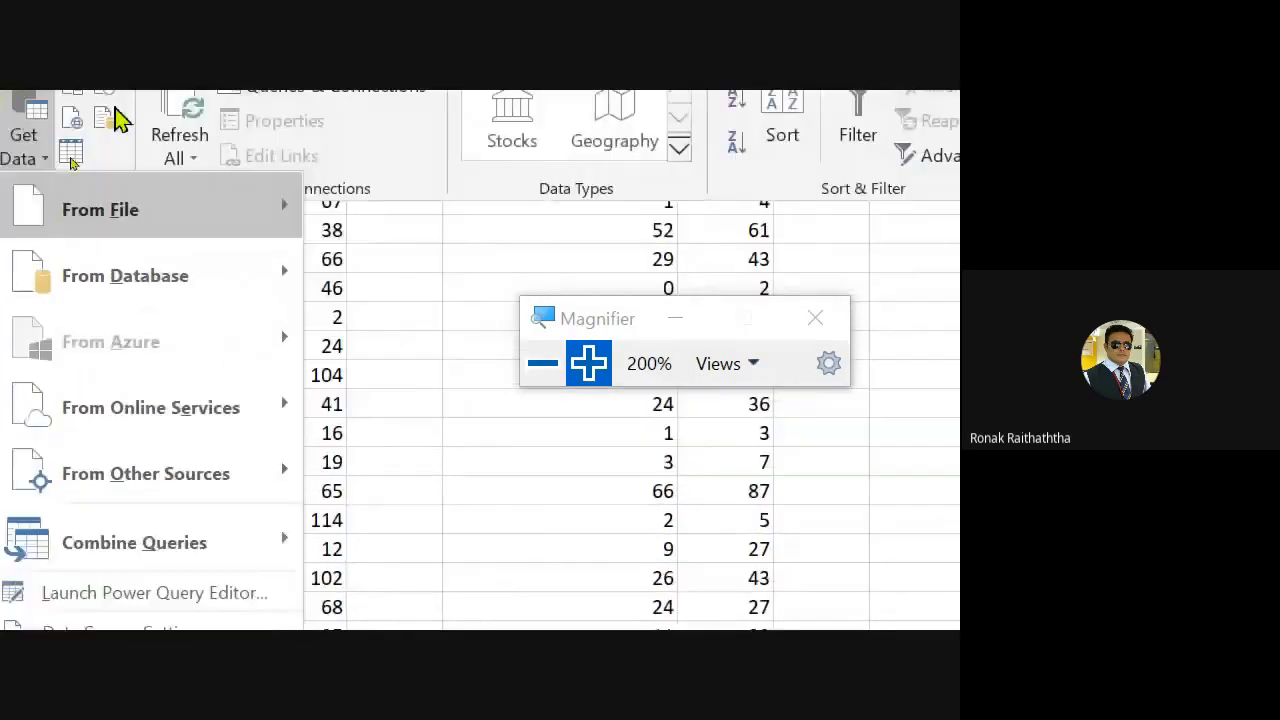
mouse_move(275, 225)
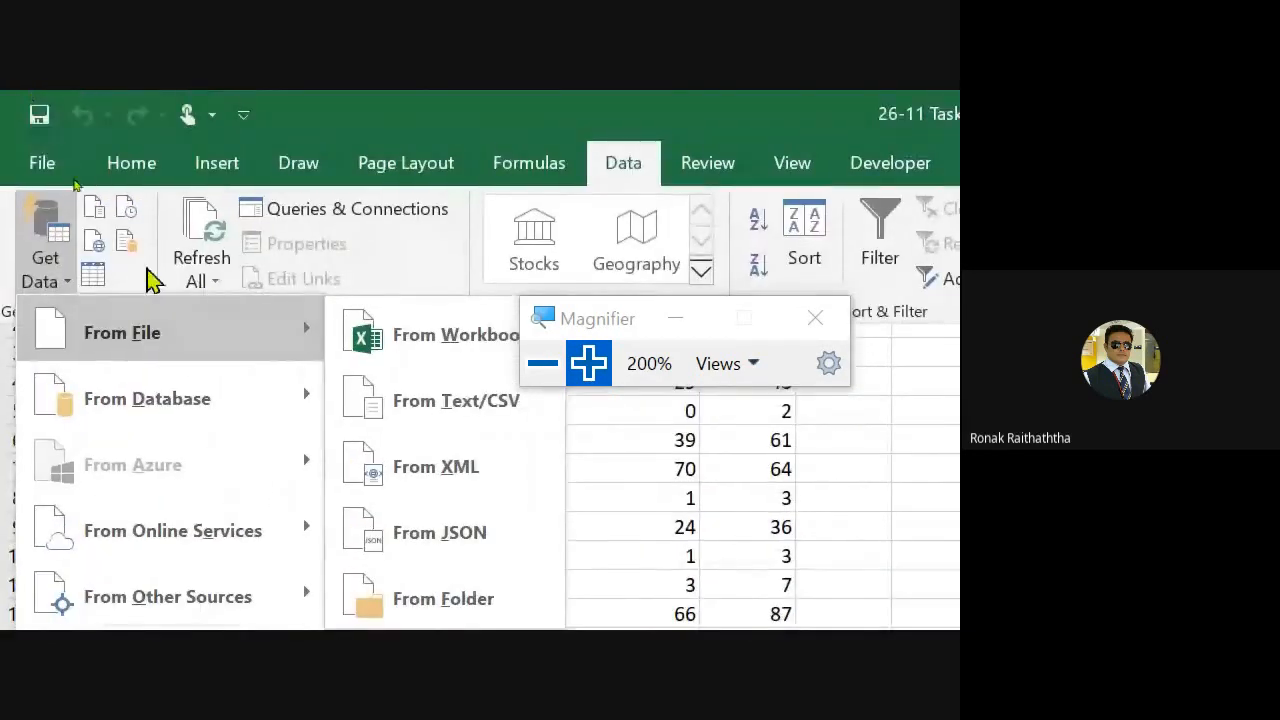
left_click(686, 432)
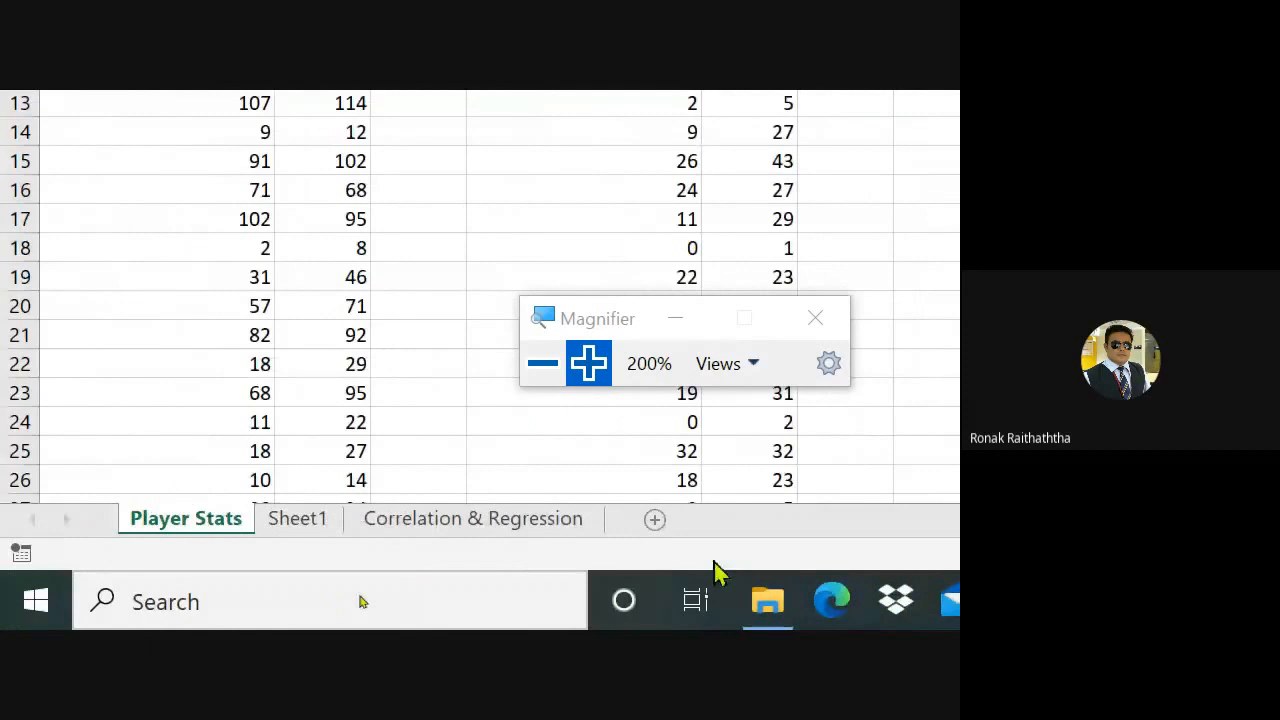
Add a new blank worksheet and start a data import from the web, with the Magnifier window moved clear of the URL field
left_click(655, 522)
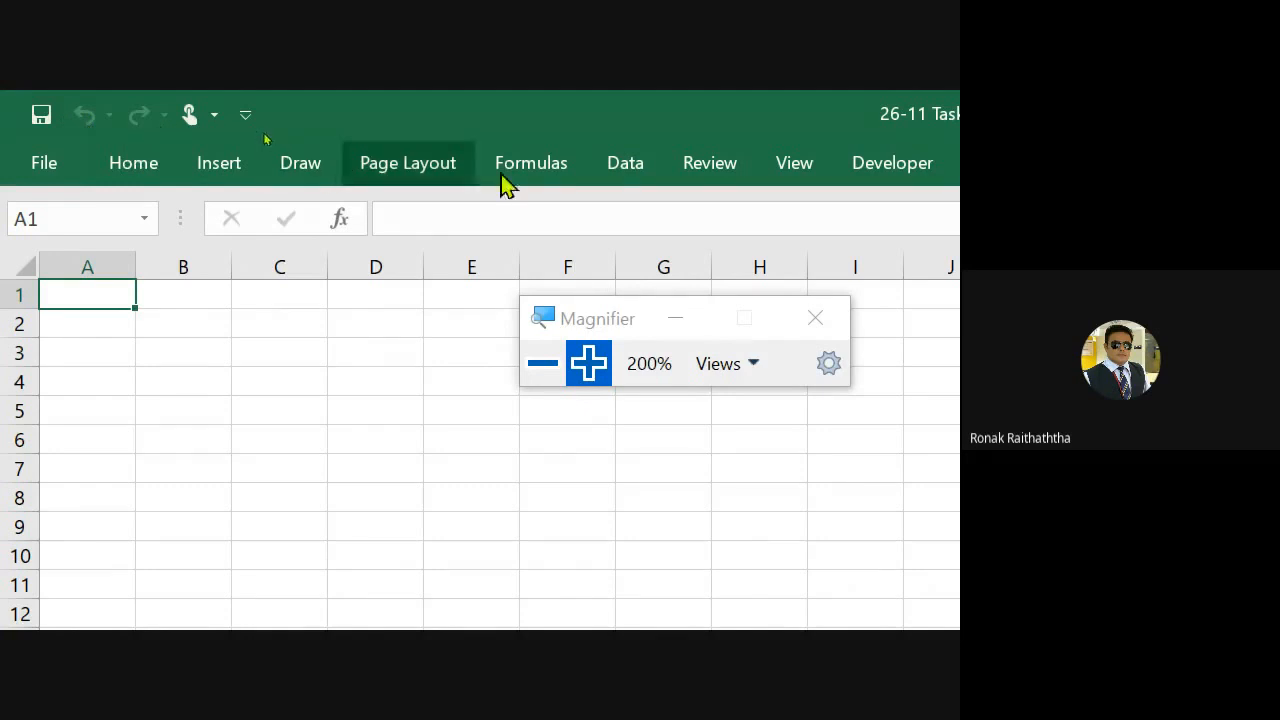
left_click(630, 168)
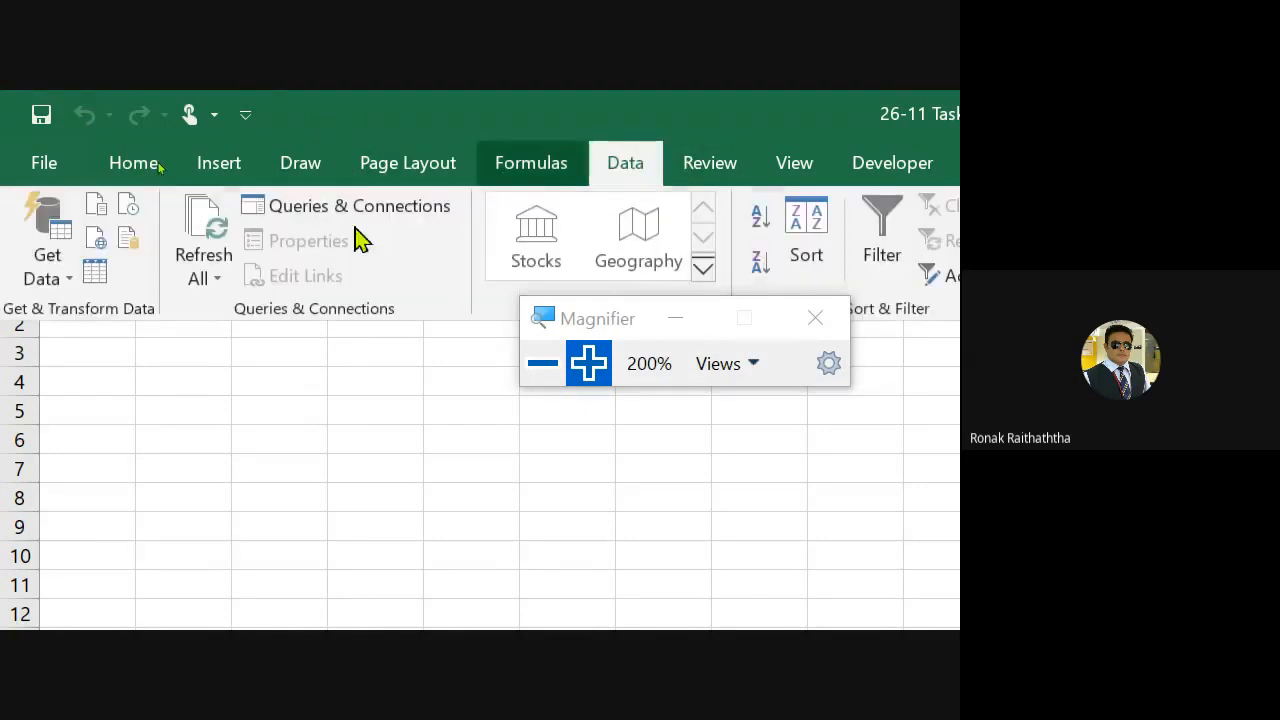
left_click(100, 249)
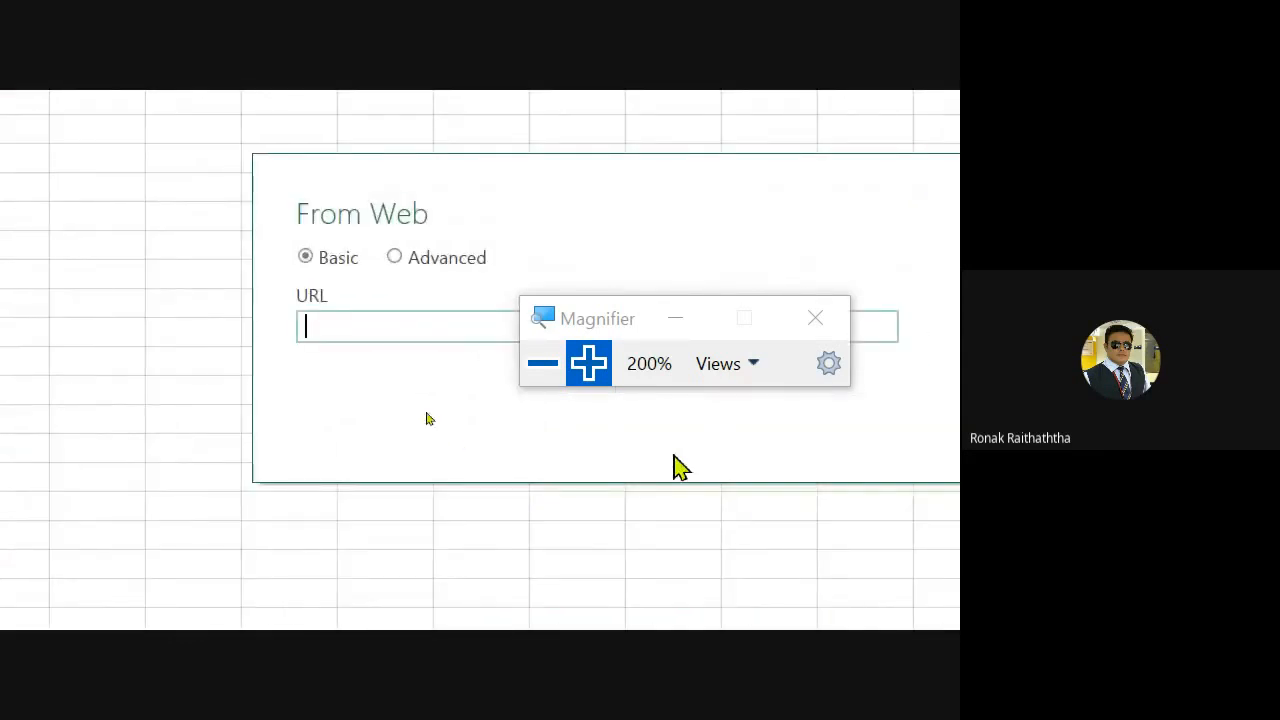
left_click_drag(580, 318, 228, 123)
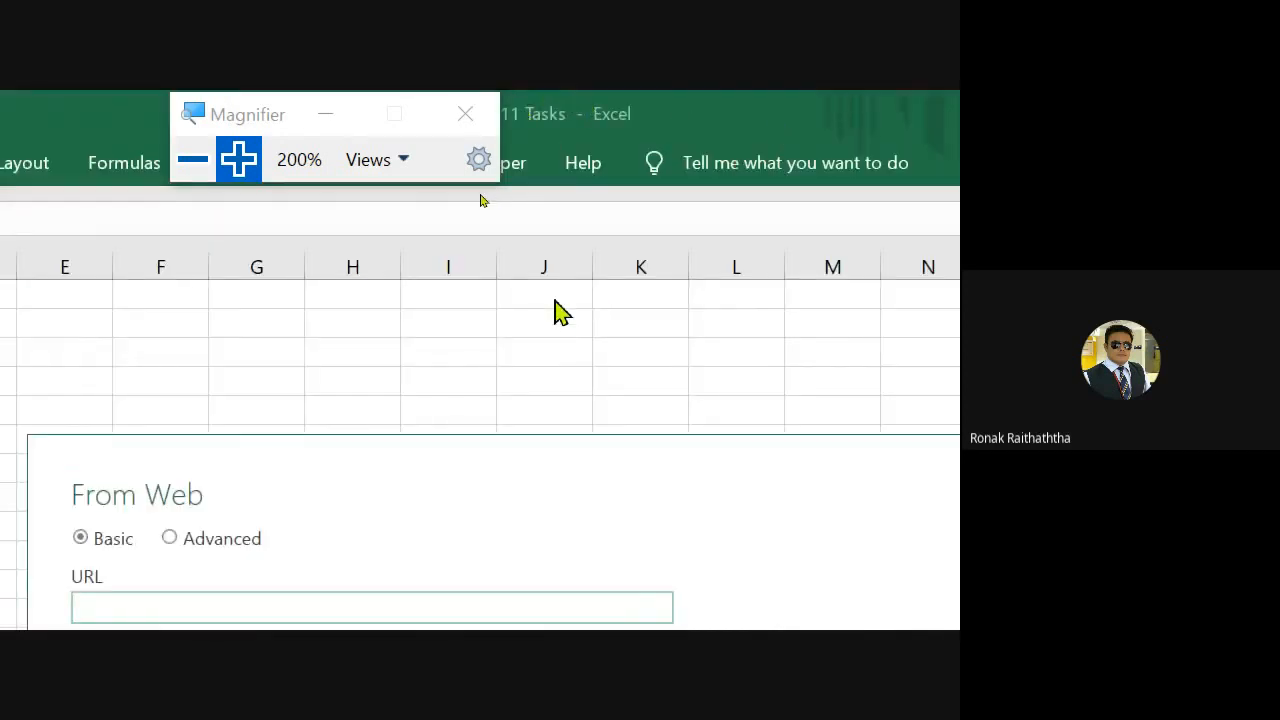
Copy the Australia vs India match page address from Chrome and submit it as the web import URL in Excel
key("alt+Tab")
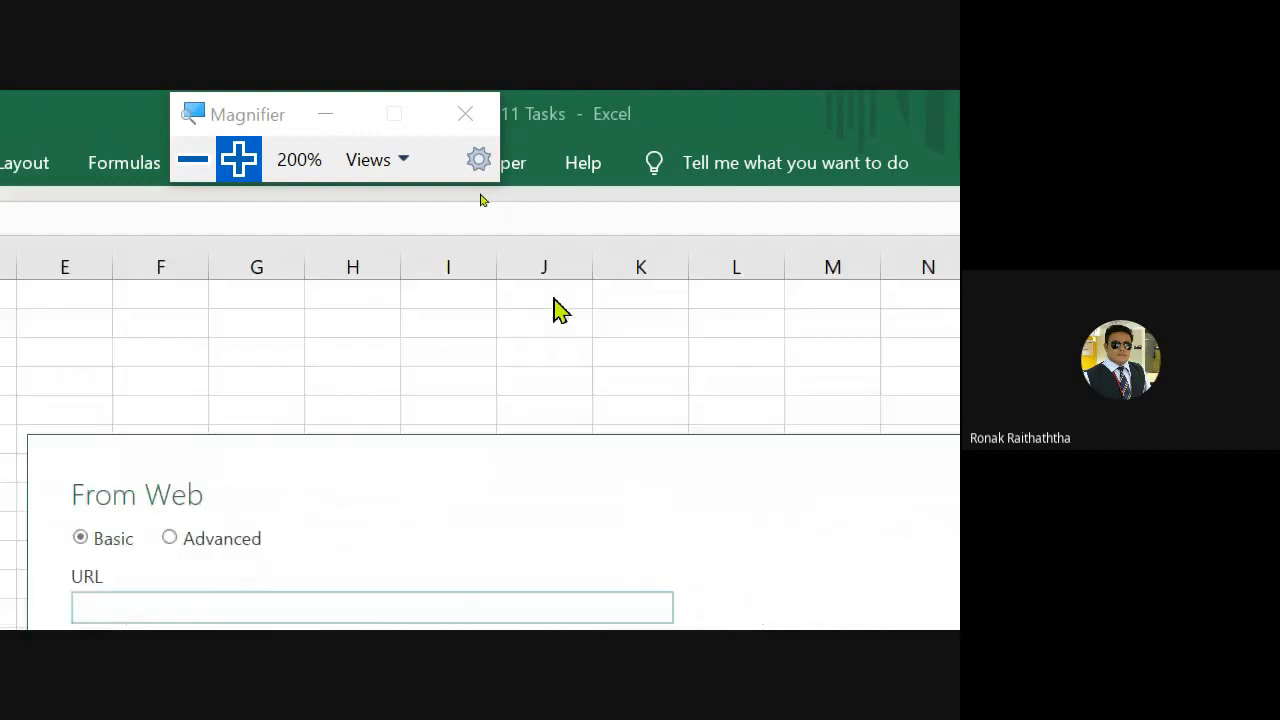
key("alt+Tab")
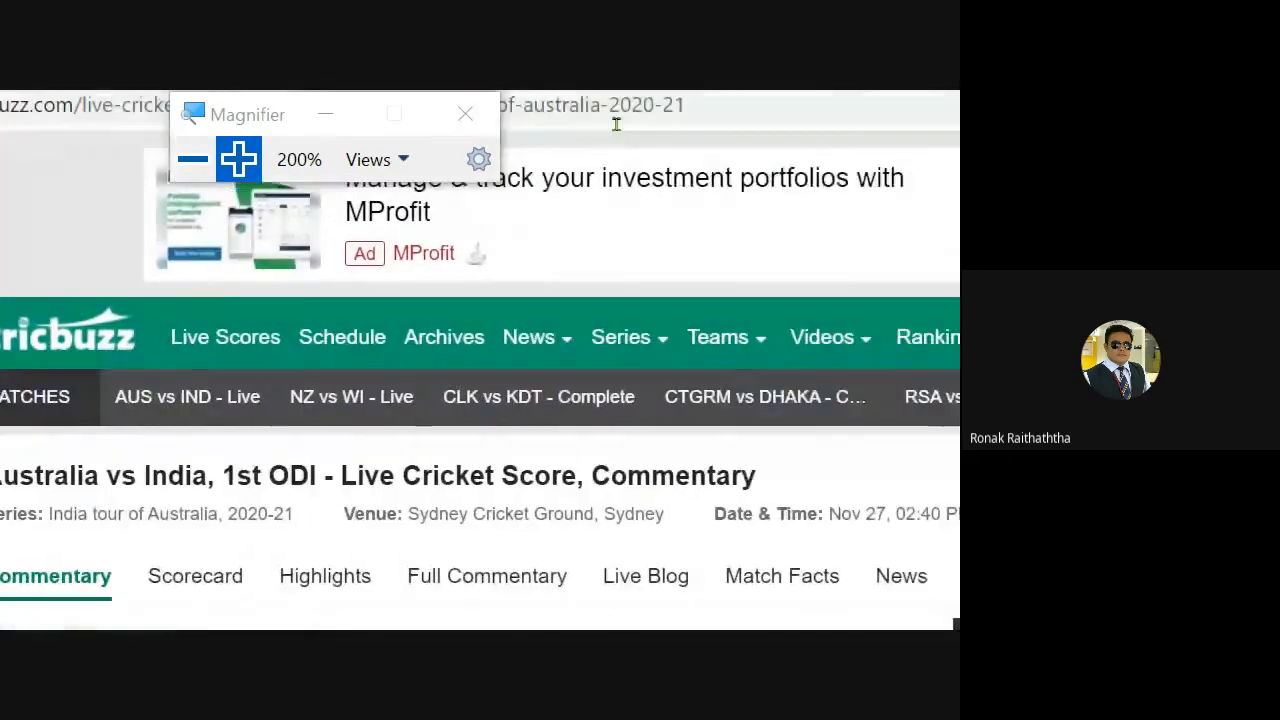
left_click(745, 168)
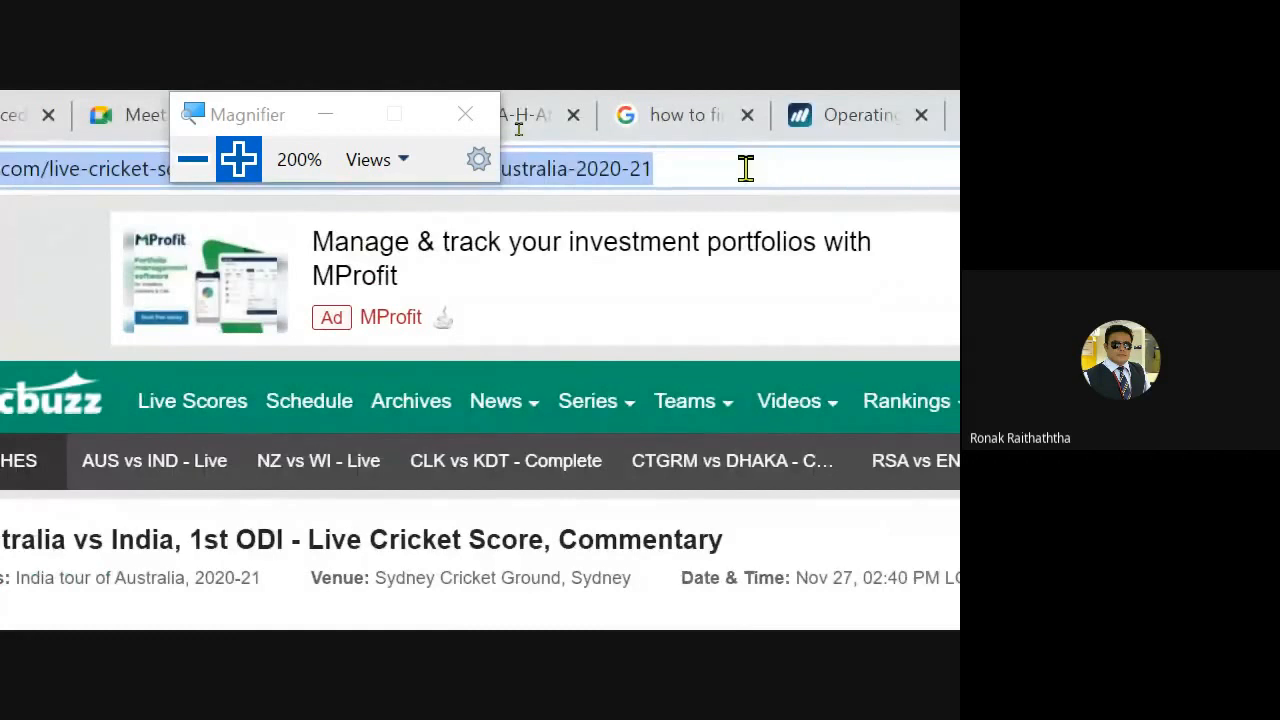
key("alt+Tab")
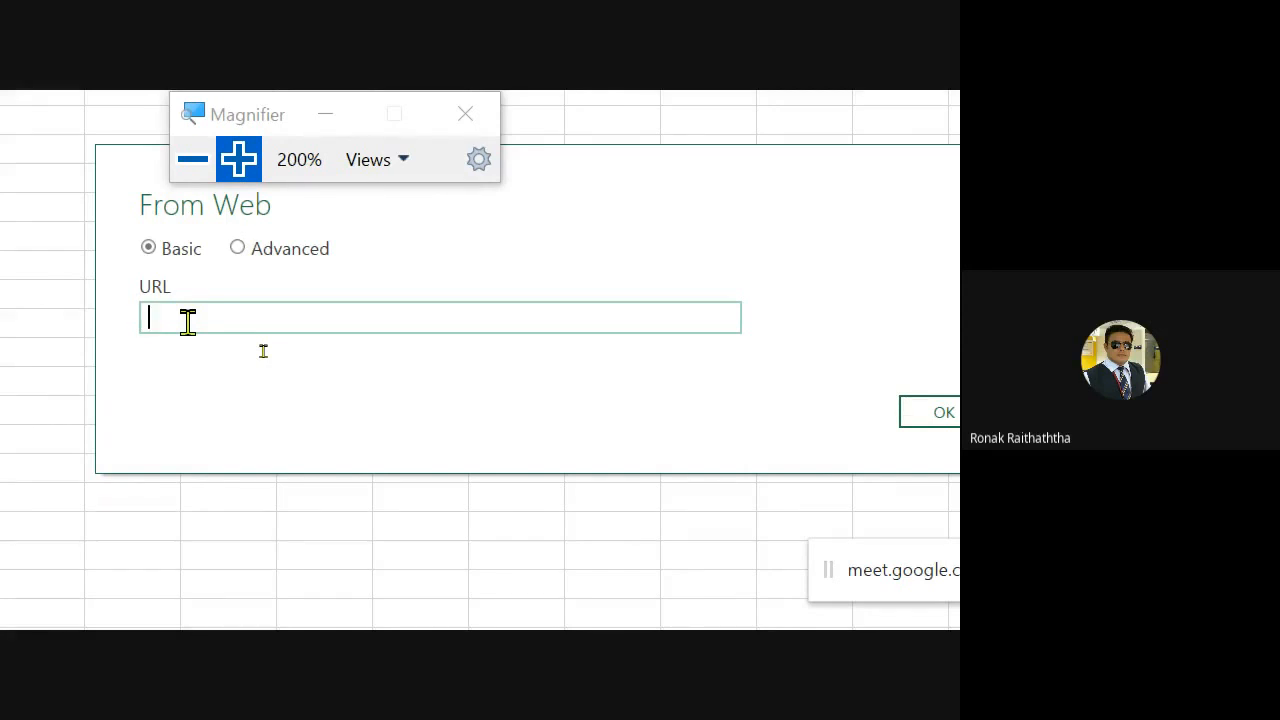
type("https://www.cricbuzz.com/live-cricket-scores/31633/1st-odi-india-tour-of-australia-2020-21")
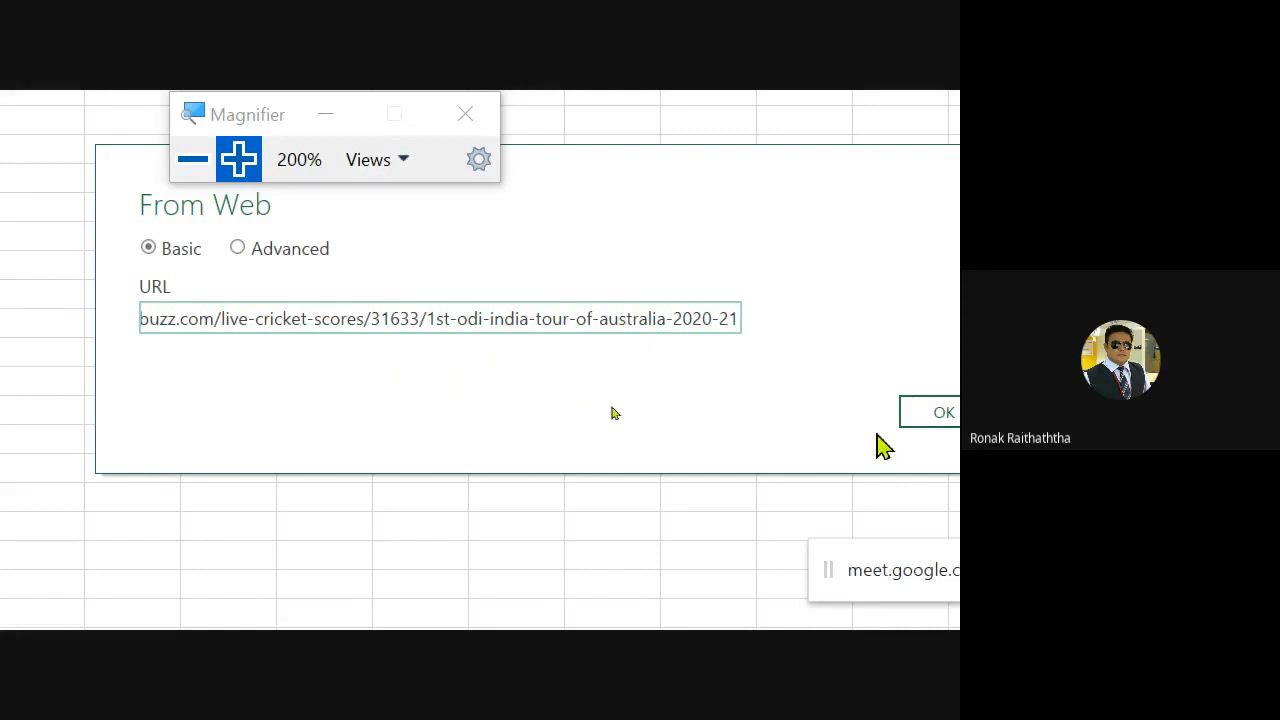
left_click(786, 436)
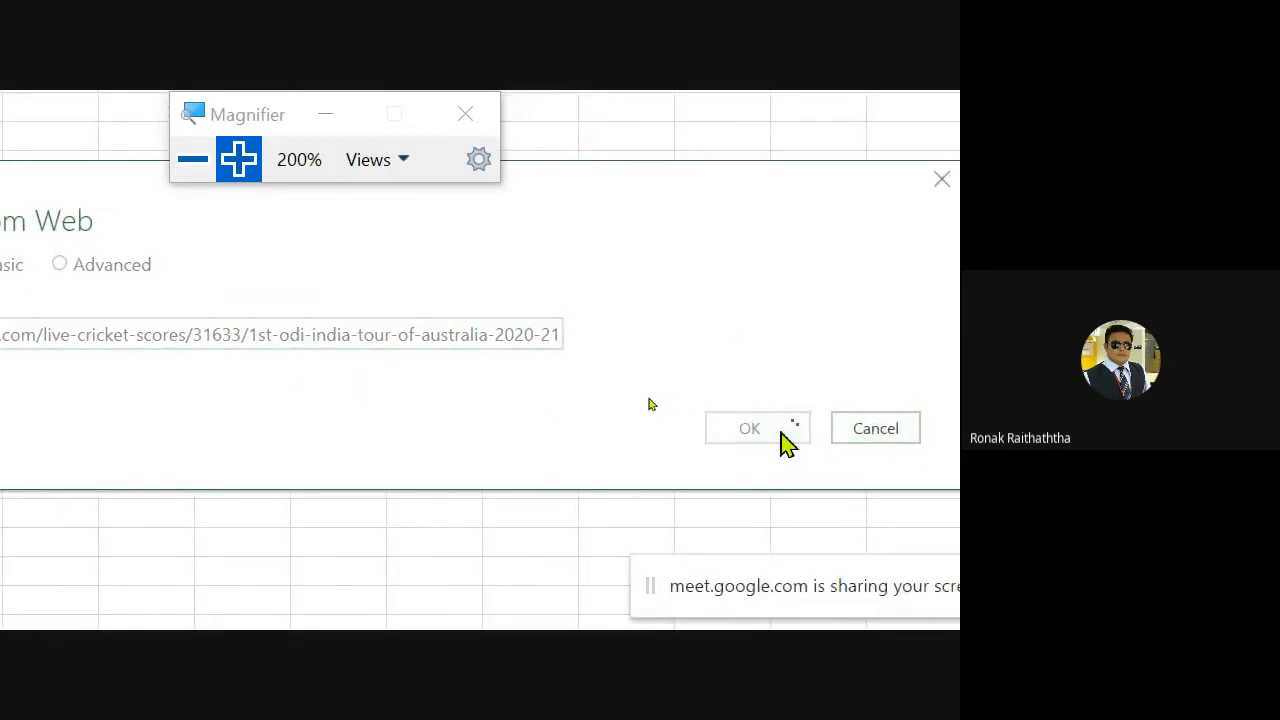
Preview Table 0 in the Navigator with the Magnifier window moved aside, and set the magnification to 200%
left_click(200, 175)
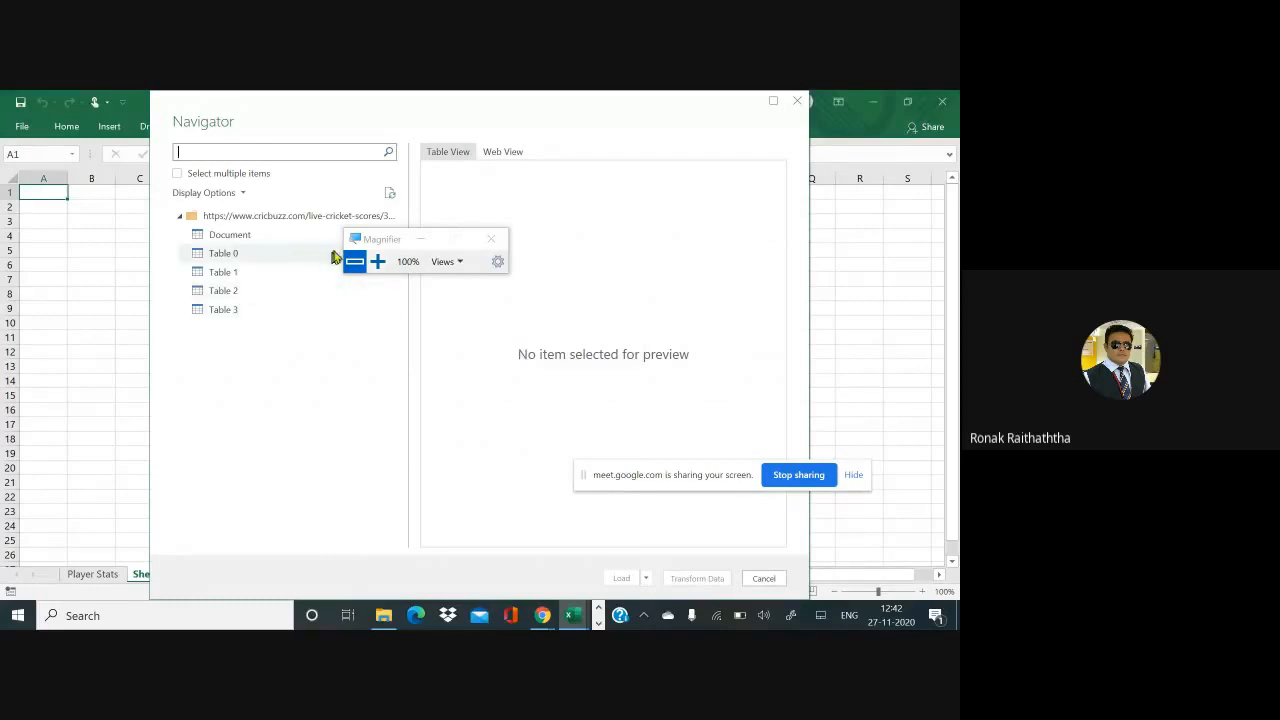
left_click_drag(370, 245, 871, 202)
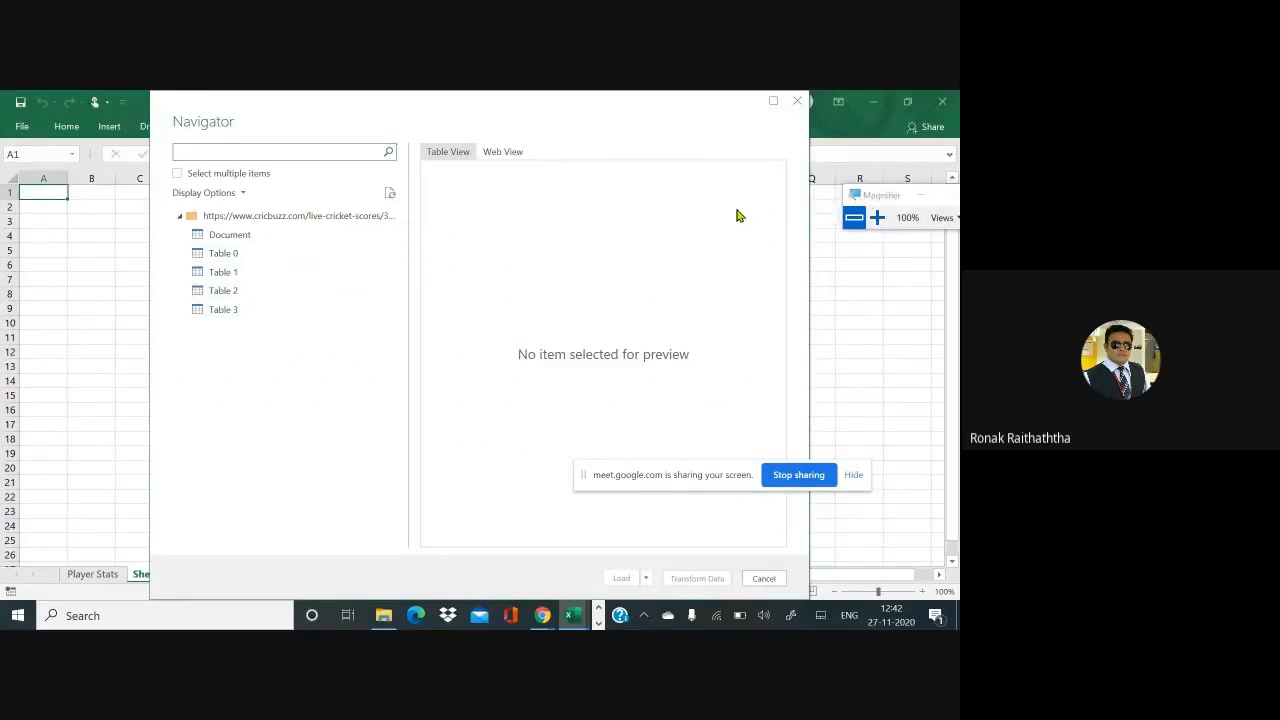
left_click(240, 256)
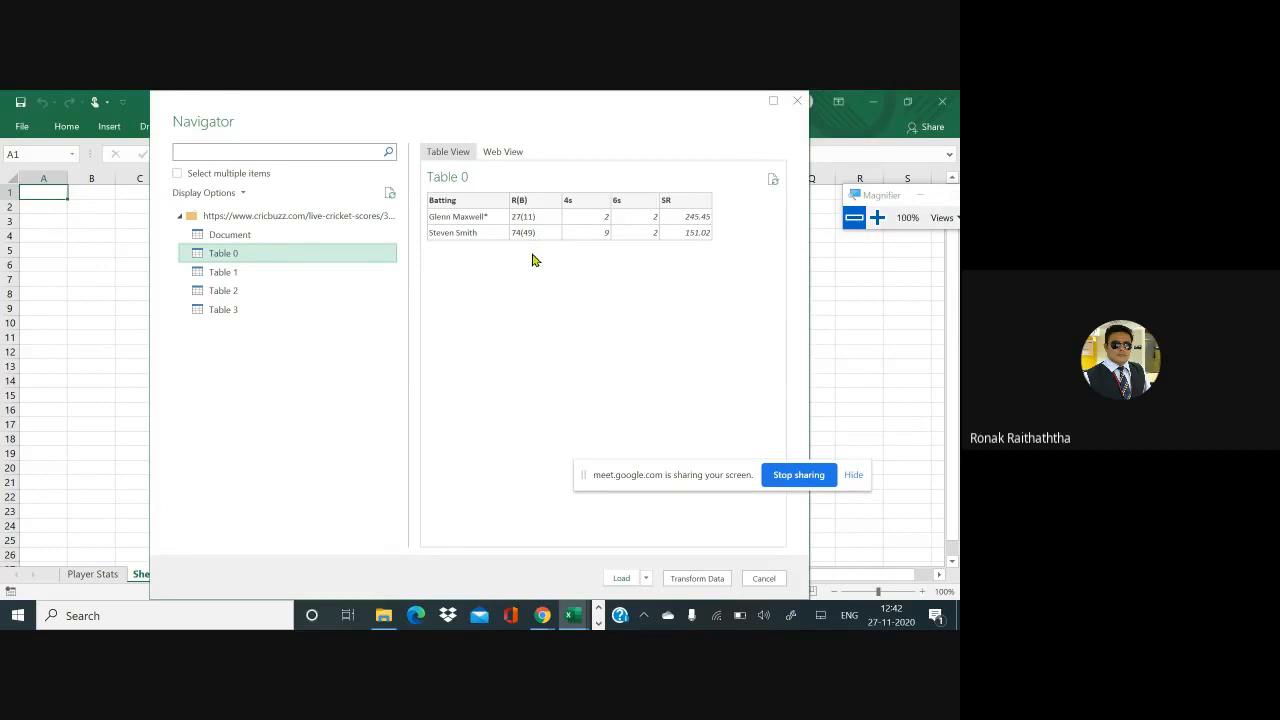
left_click(877, 218)
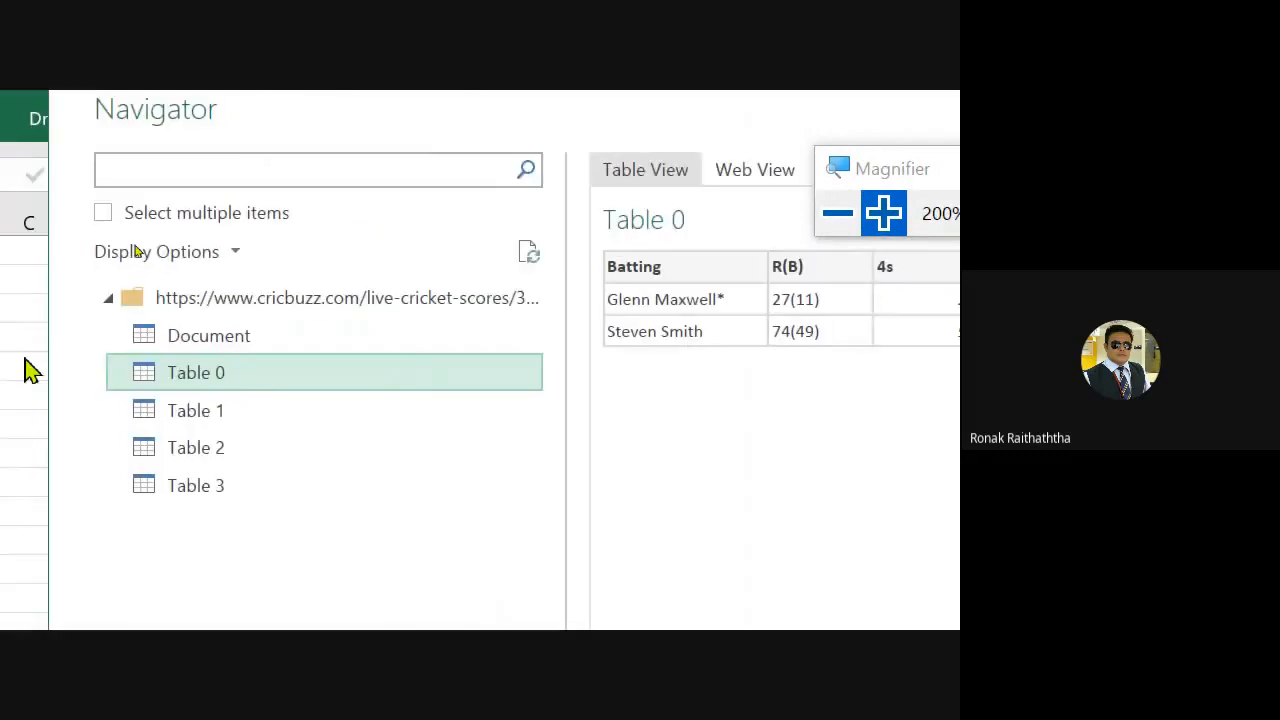
Preview Table 1, Table 2 and Table 3 in the Navigator, and compare them with the batting data in Table 0
left_click(185, 435)
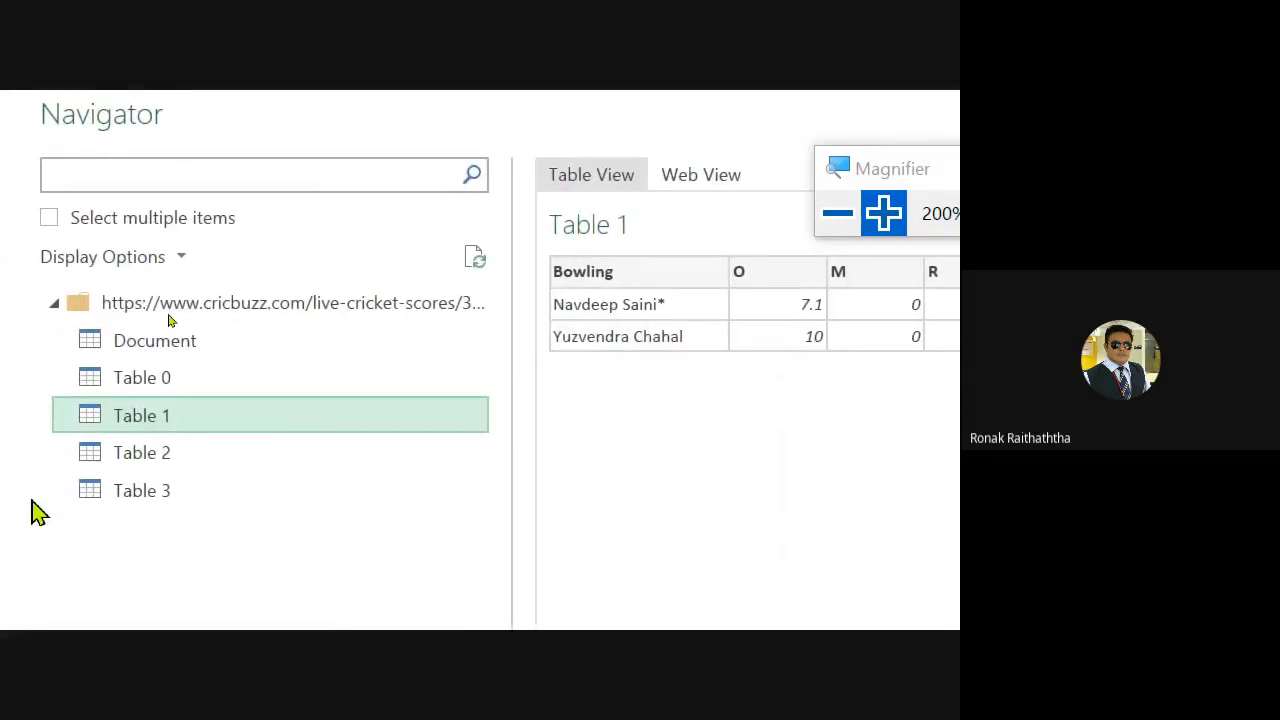
left_click(145, 464)
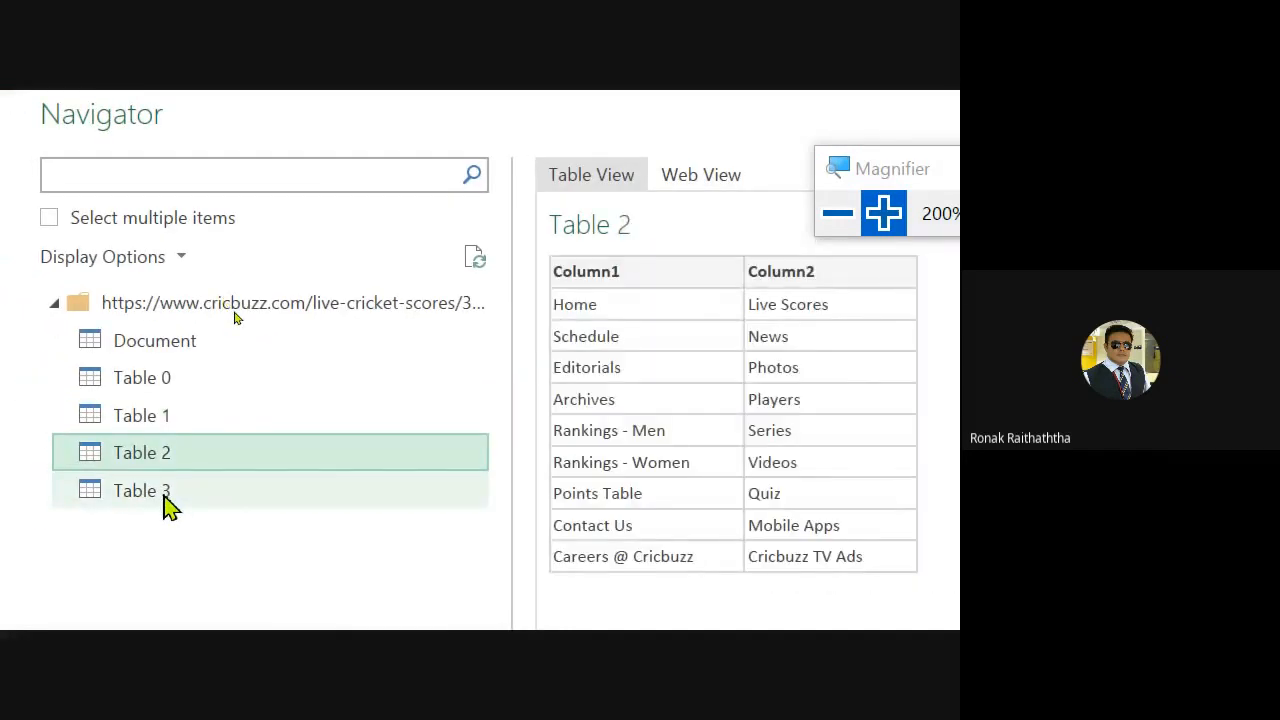
left_click(167, 507)
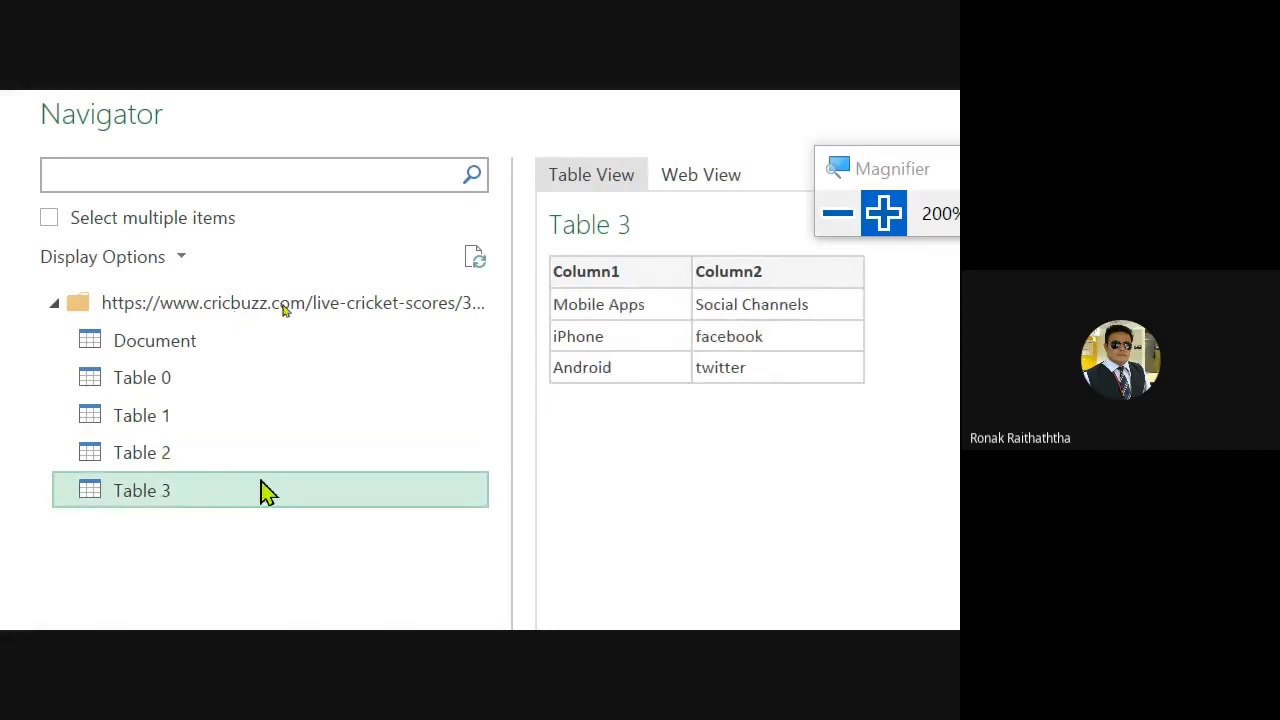
left_click(205, 450)
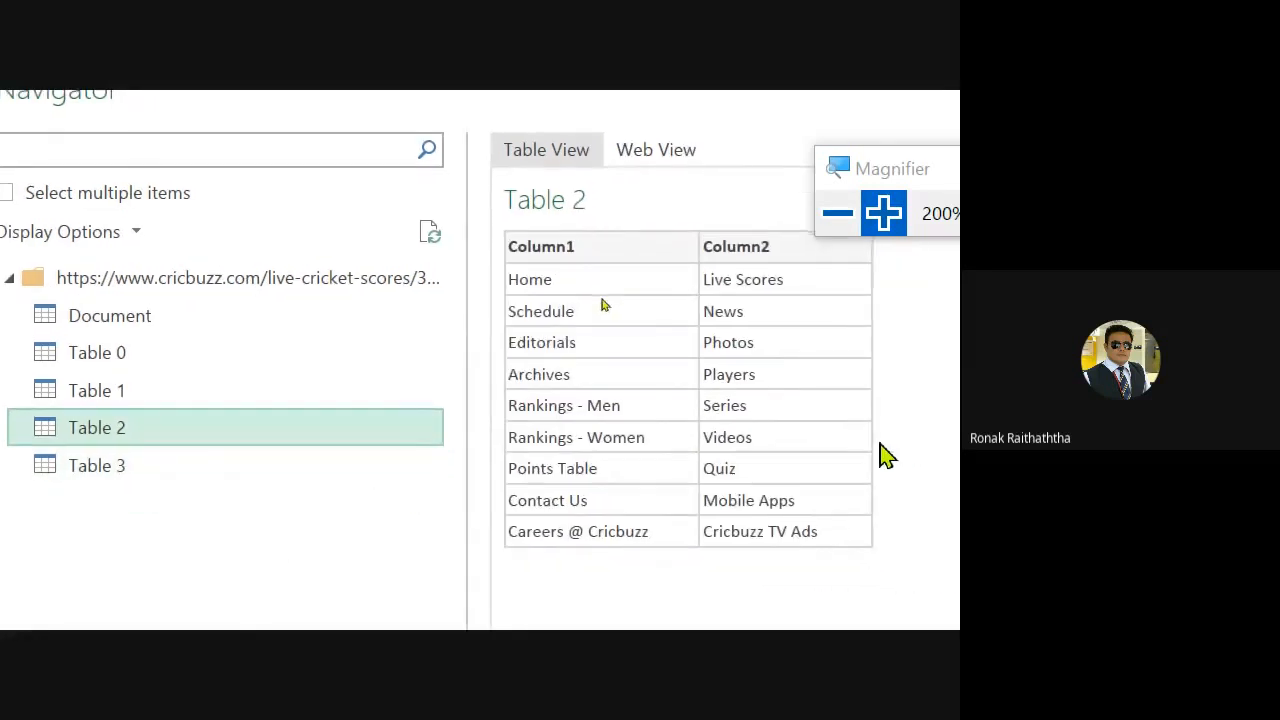
left_click(116, 396)
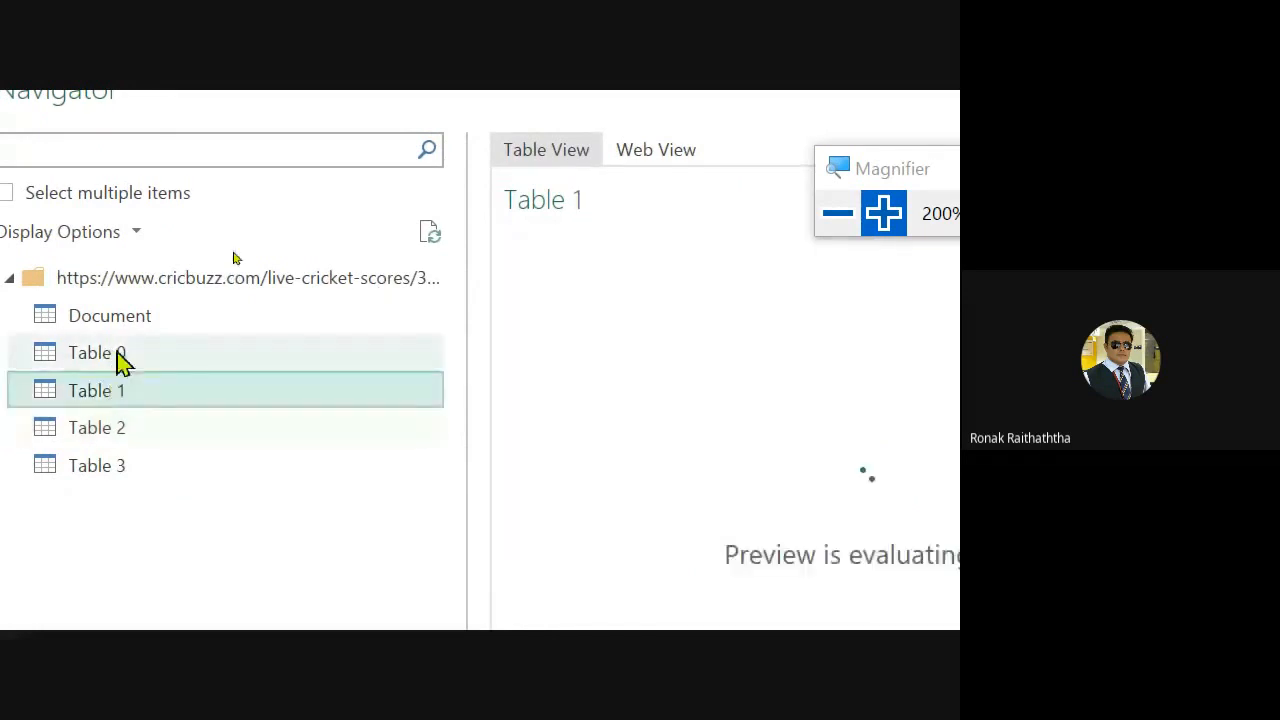
left_click(117, 358)
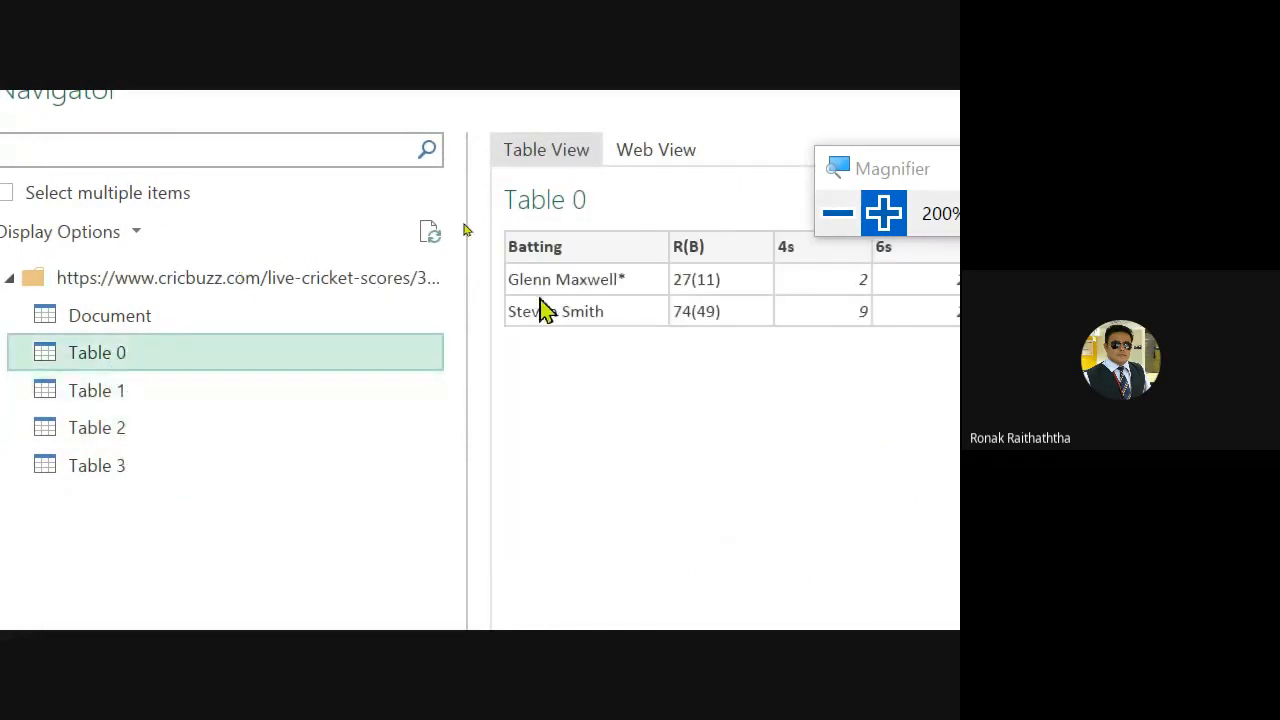
left_click(166, 405)
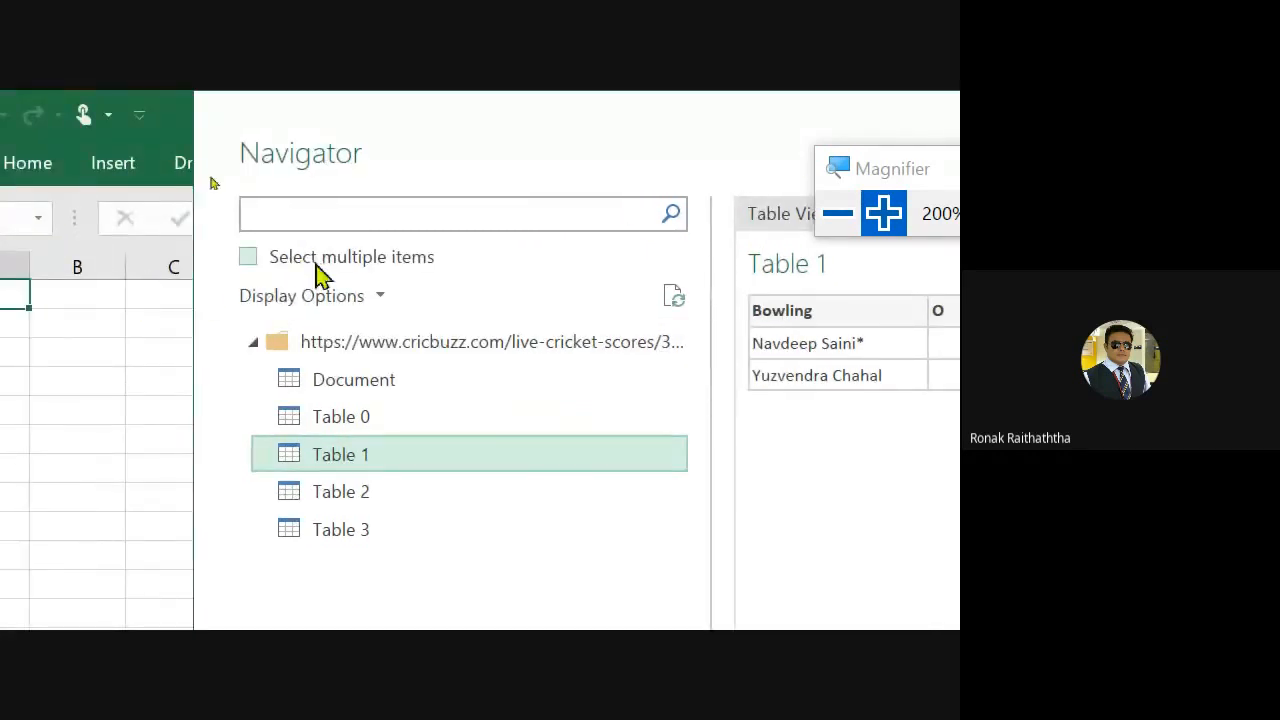
Allow multiple items to be selected in the Navigator and tick Table 0 and Table 1
left_click(248, 257)
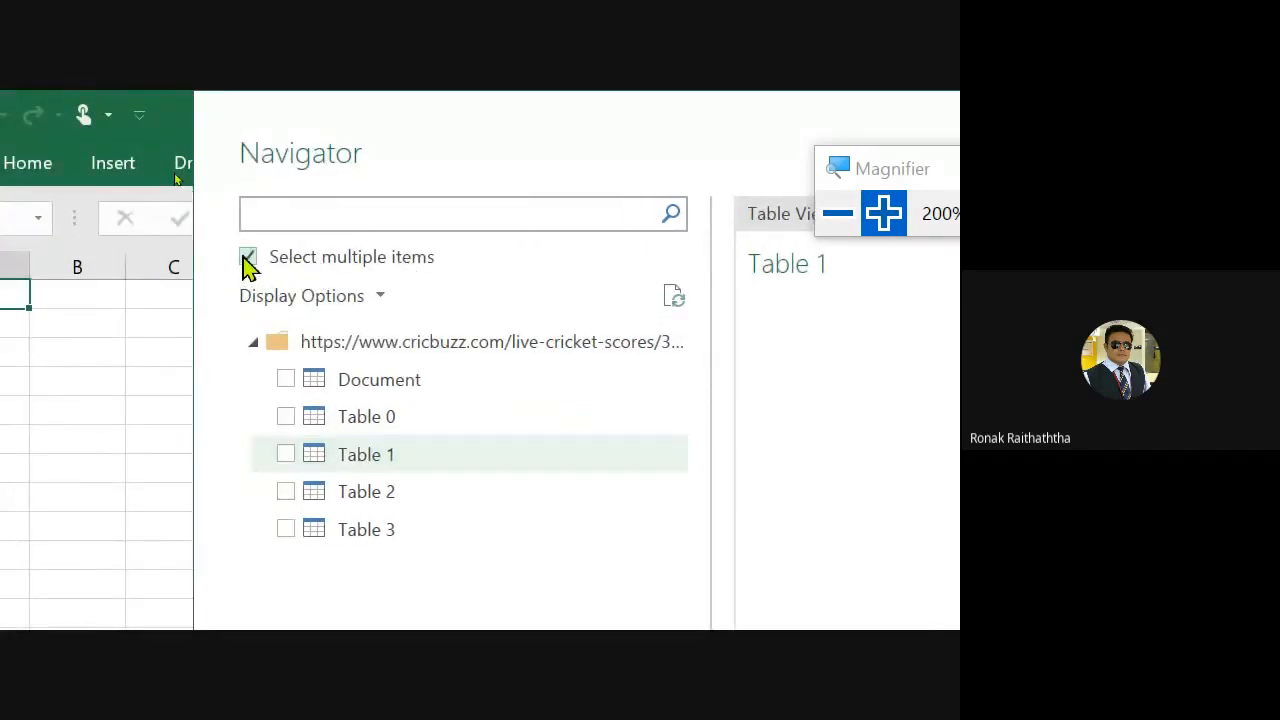
left_click(286, 419)
left_click(285, 455)
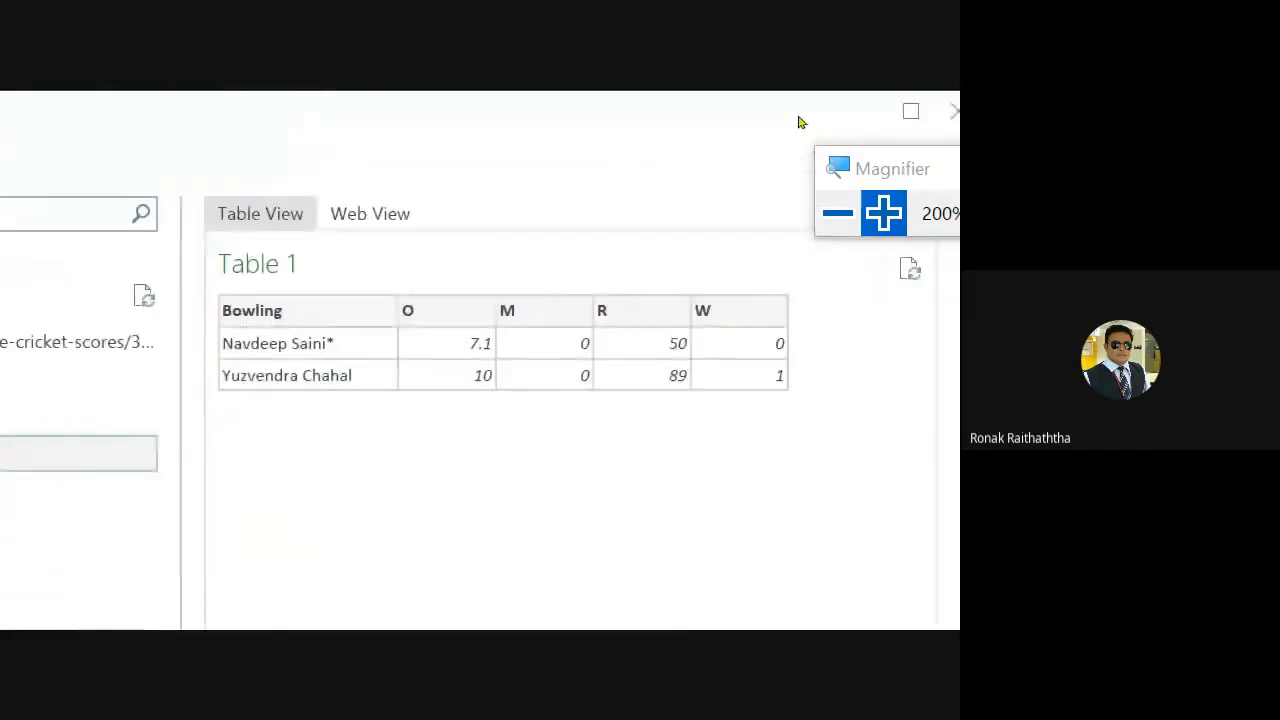
Examine the match page in Web View from scores to commentary, and review the Table 0 and Table 1 previews in Table View
left_click(359, 225)
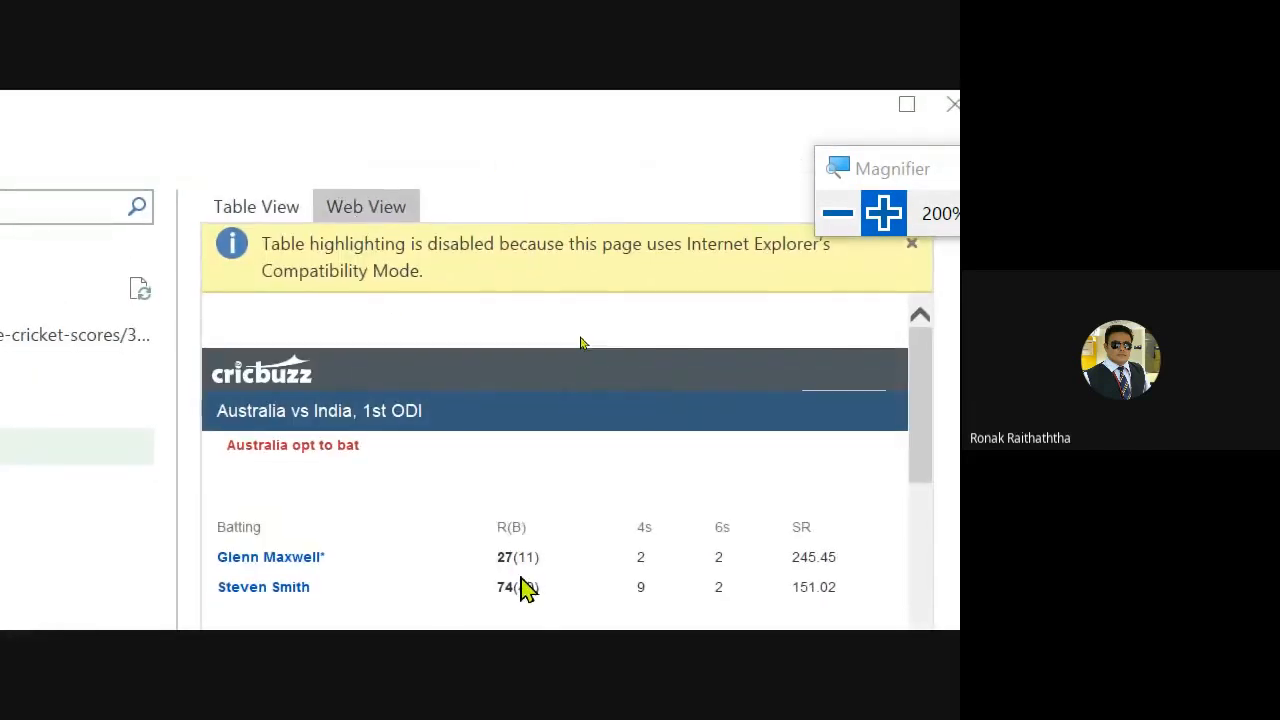
scroll(527, 588, "down", 10)
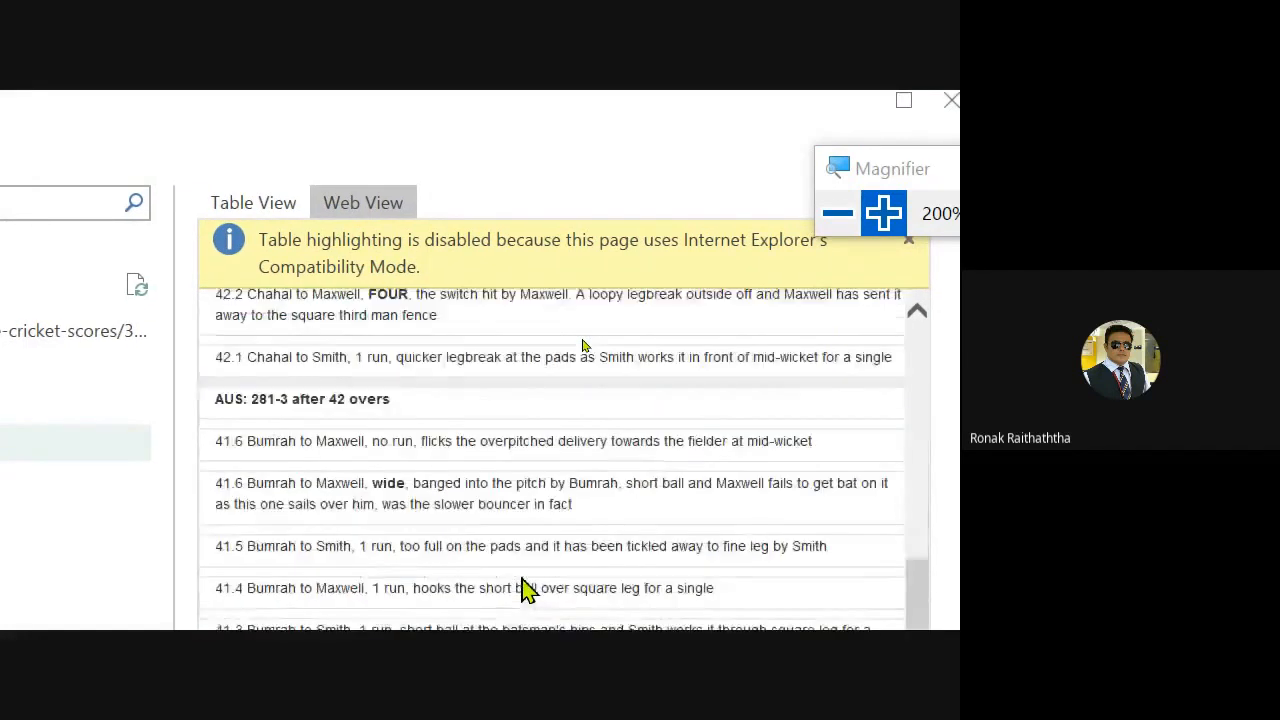
scroll(527, 588, "up", 10)
scroll(522, 582, "down", 10)
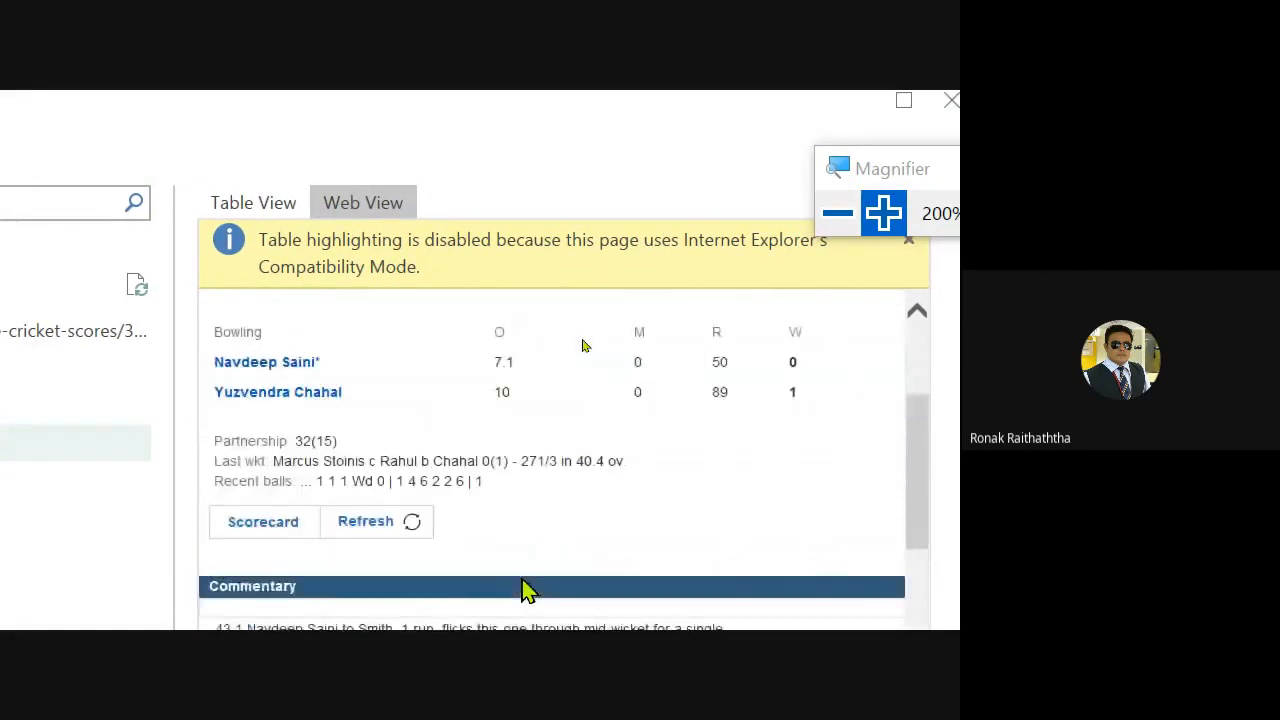
scroll(522, 582, "up", 10)
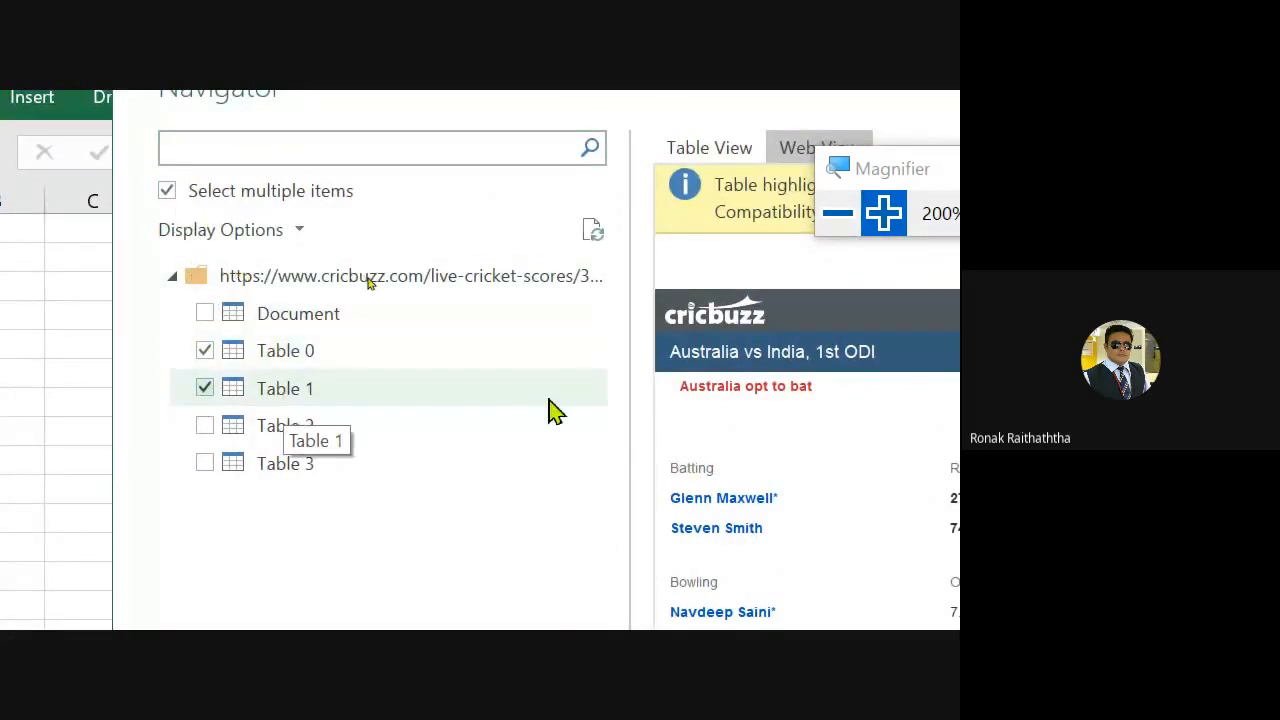
left_click(740, 148)
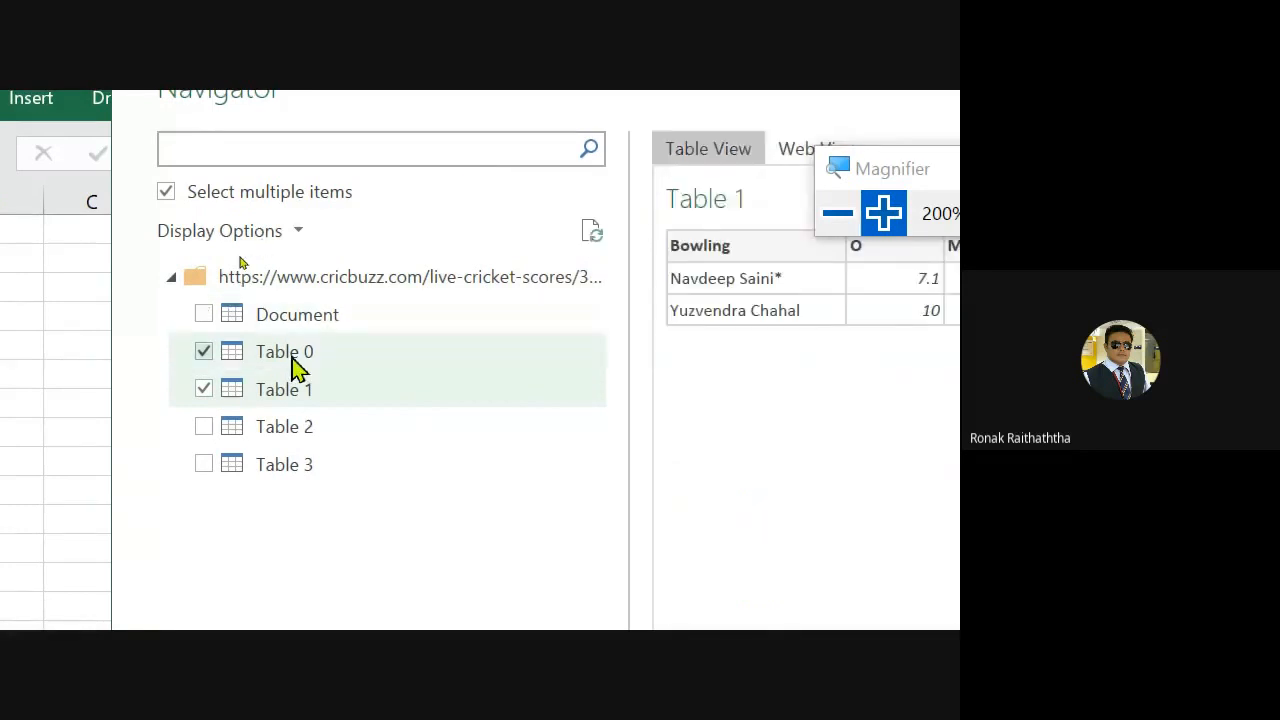
left_click(292, 355)
left_click(300, 400)
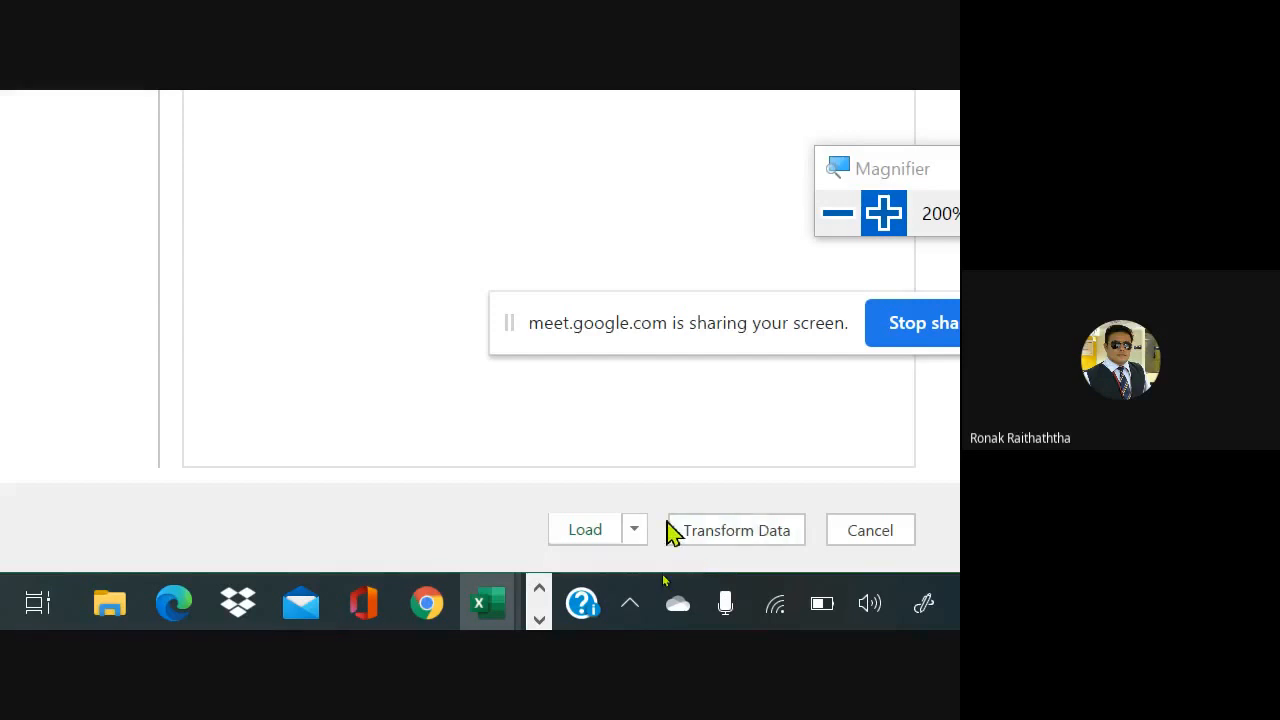
Load the ticked Table 0 and Table 1 from the Navigator and set the magnification to 100%
left_click(583, 532)
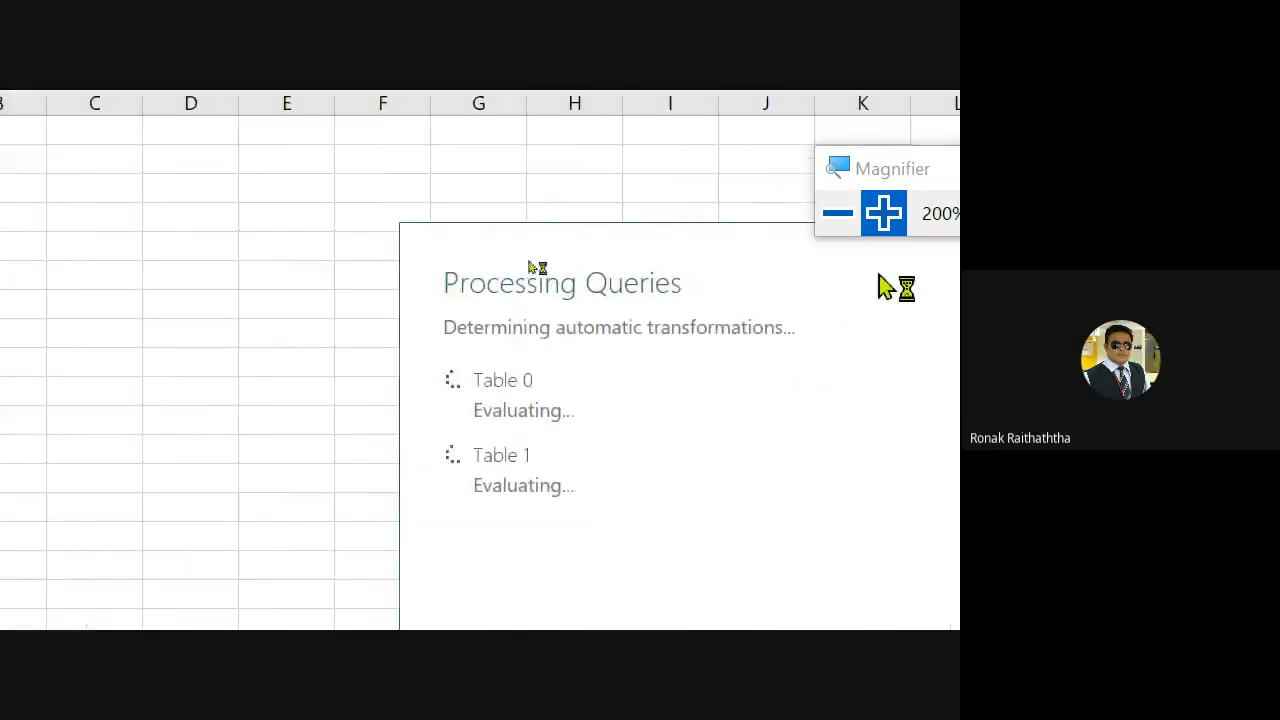
left_click(837, 213)
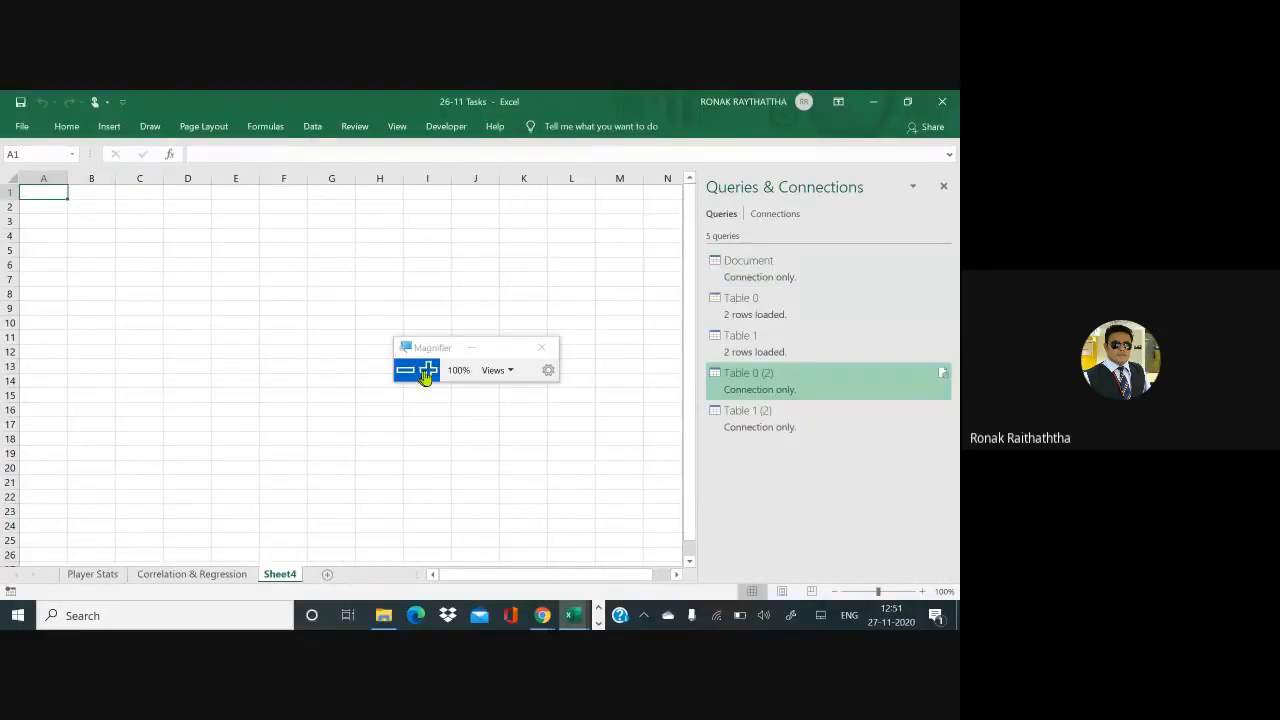
Start another web import and submit the pasted Cricbuzz 1st ODI match page address, with the Magnifier window moved clear of the URL field
left_click(427, 372)
left_click(641, 164)
left_click(92, 250)
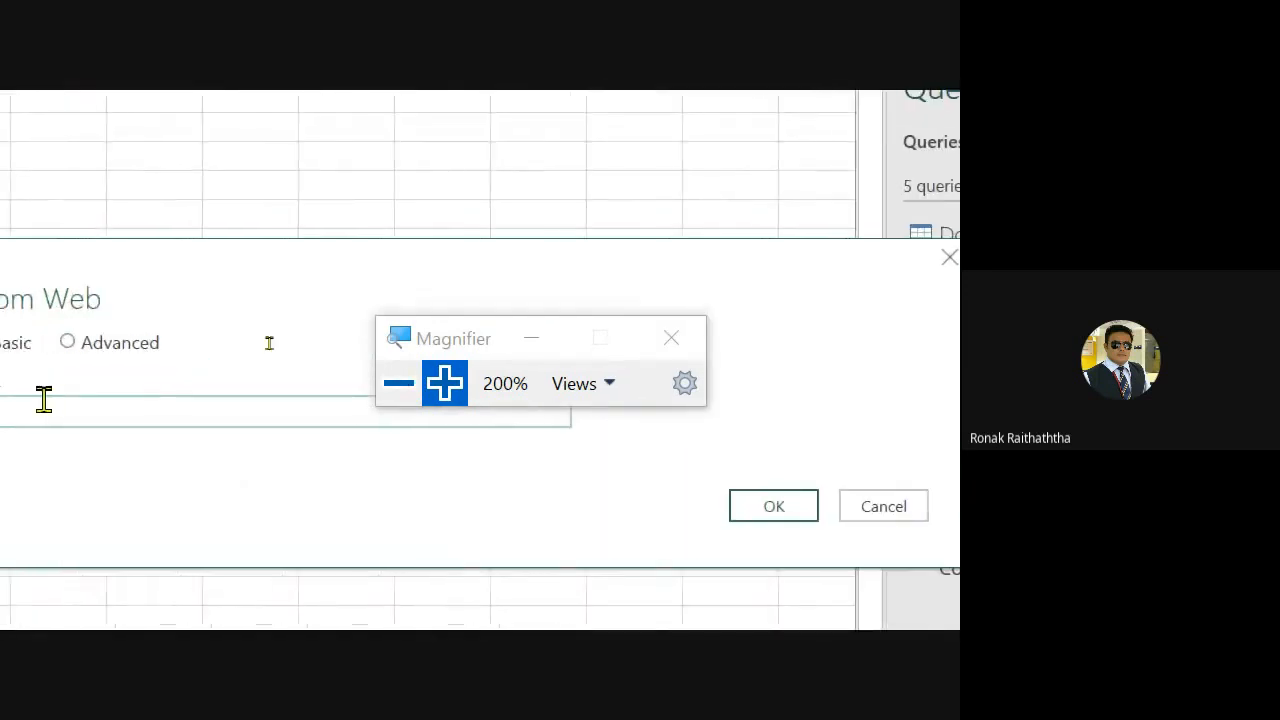
key("ctrl+v")
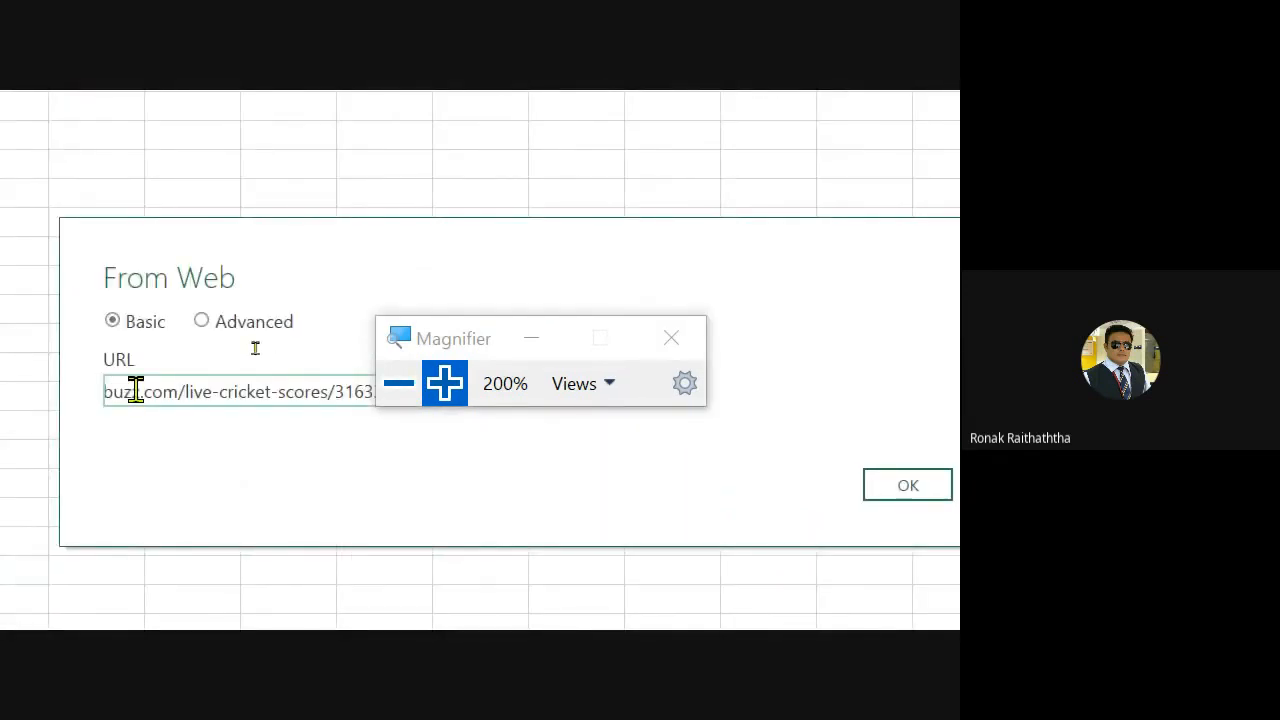
left_click_drag(430, 352, 386, 120)
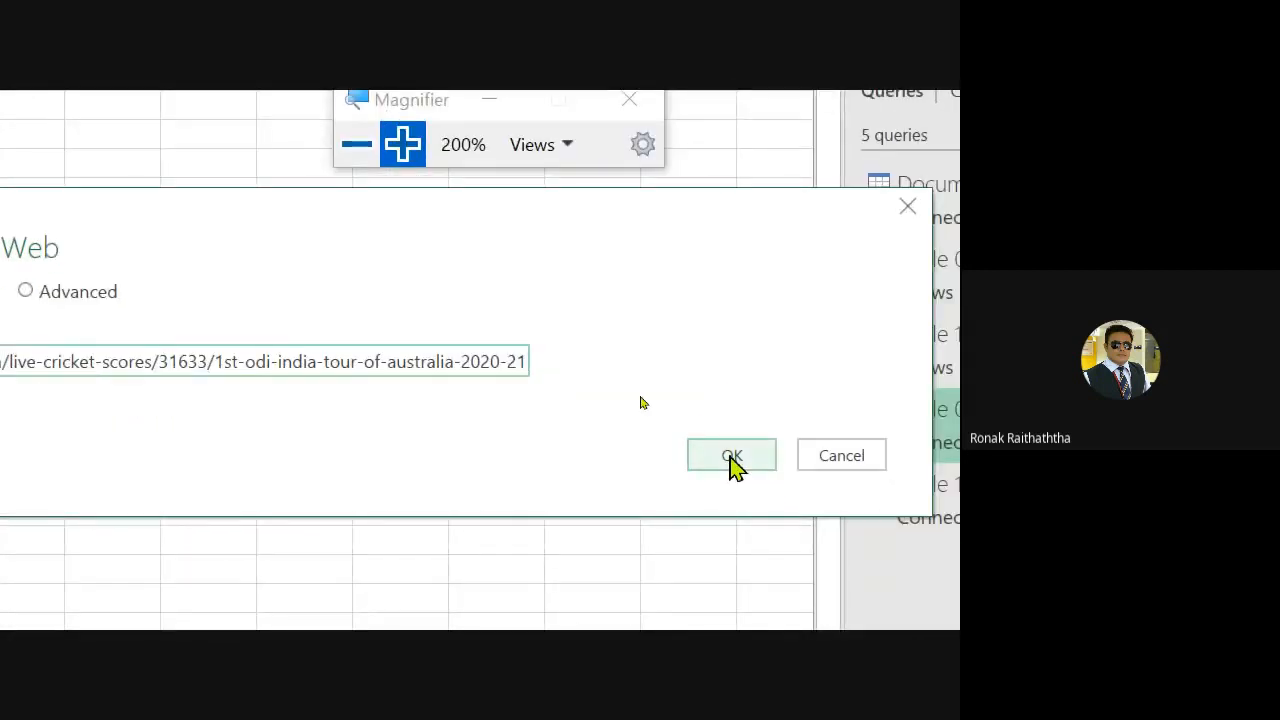
left_click(732, 462)
left_click(356, 144)
left_click(356, 144)
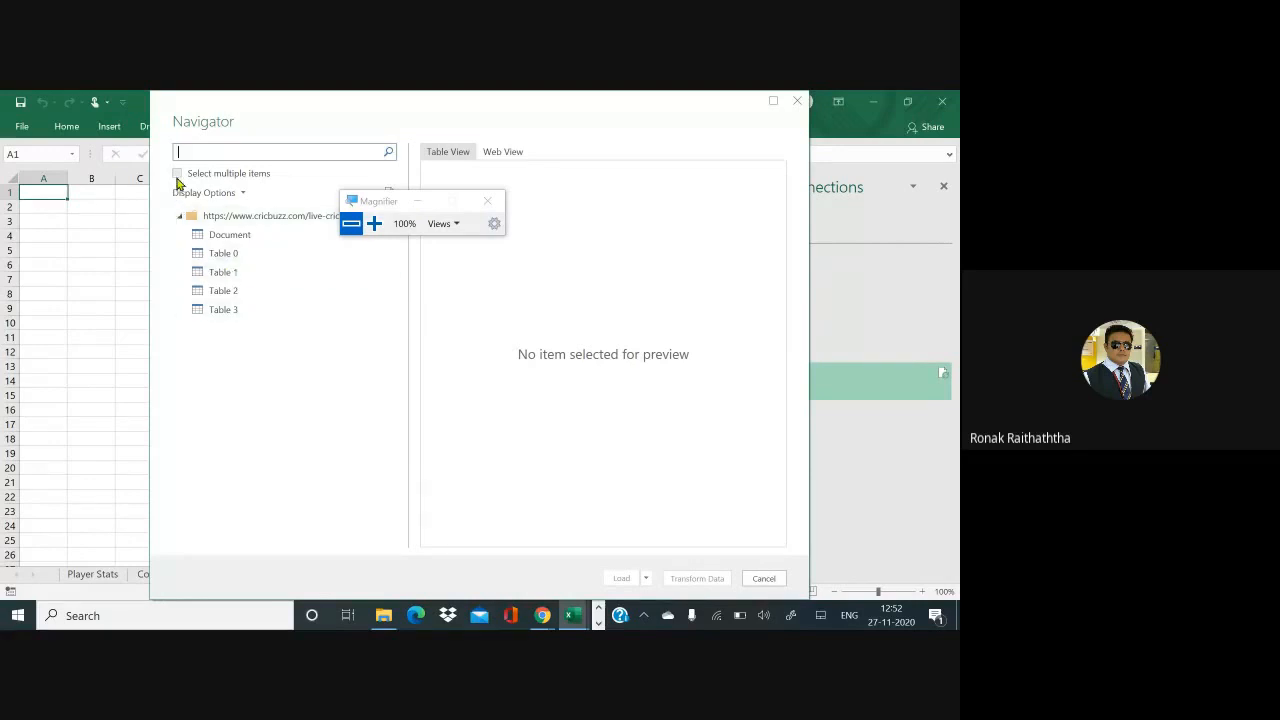
Enable multiple item selection, tick Table 0 and Table 1, and send both tables to the Power Query Editor with Transform Data
left_click(177, 173)
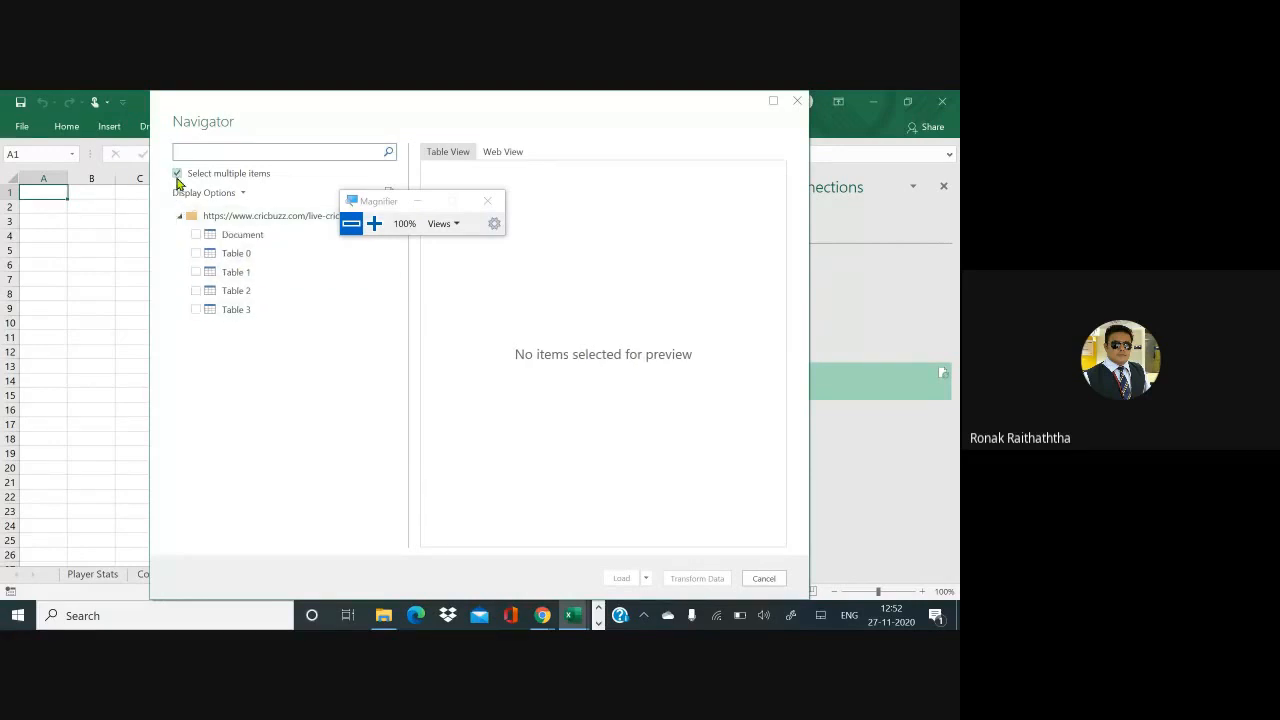
left_click(375, 224)
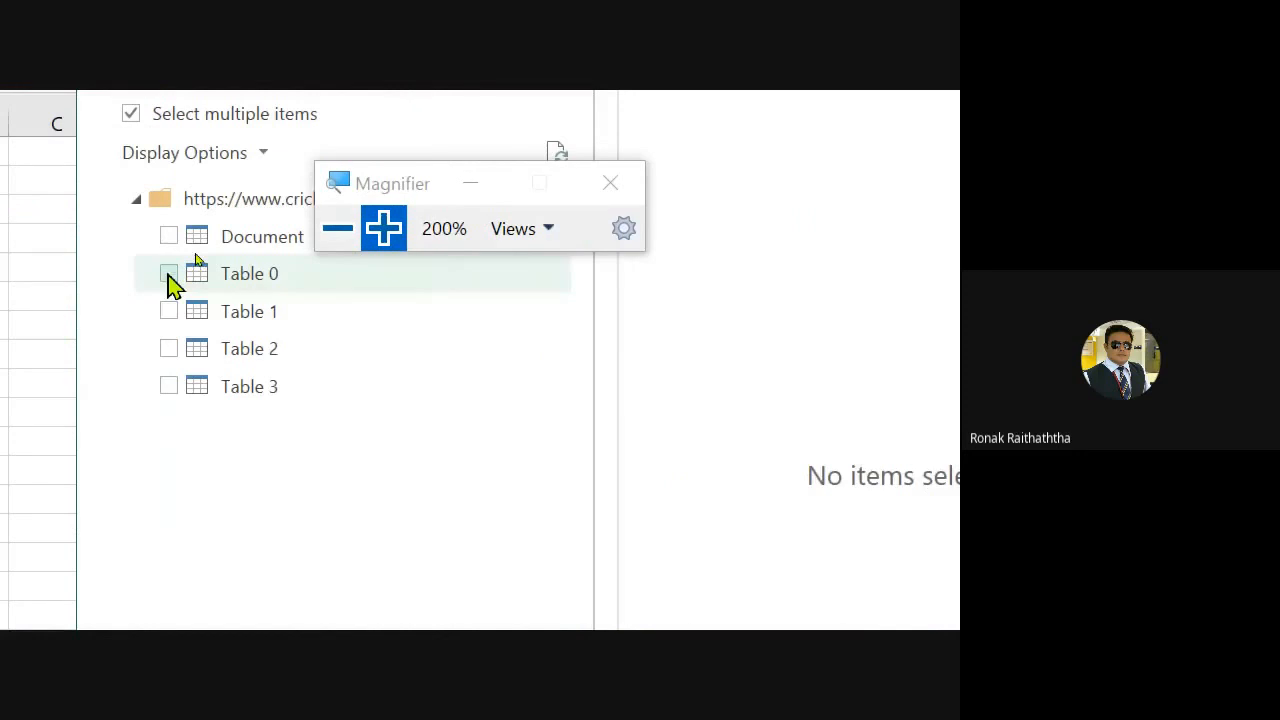
left_click(169, 274)
left_click(169, 312)
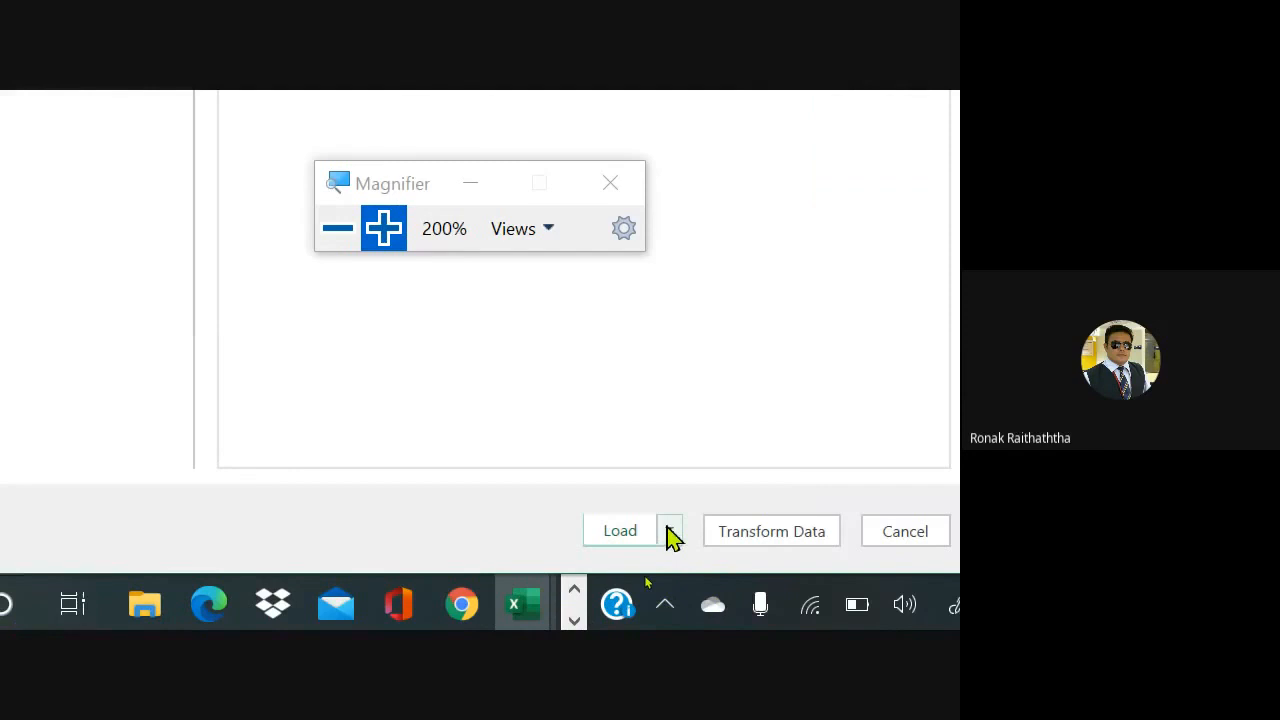
left_click(767, 543)
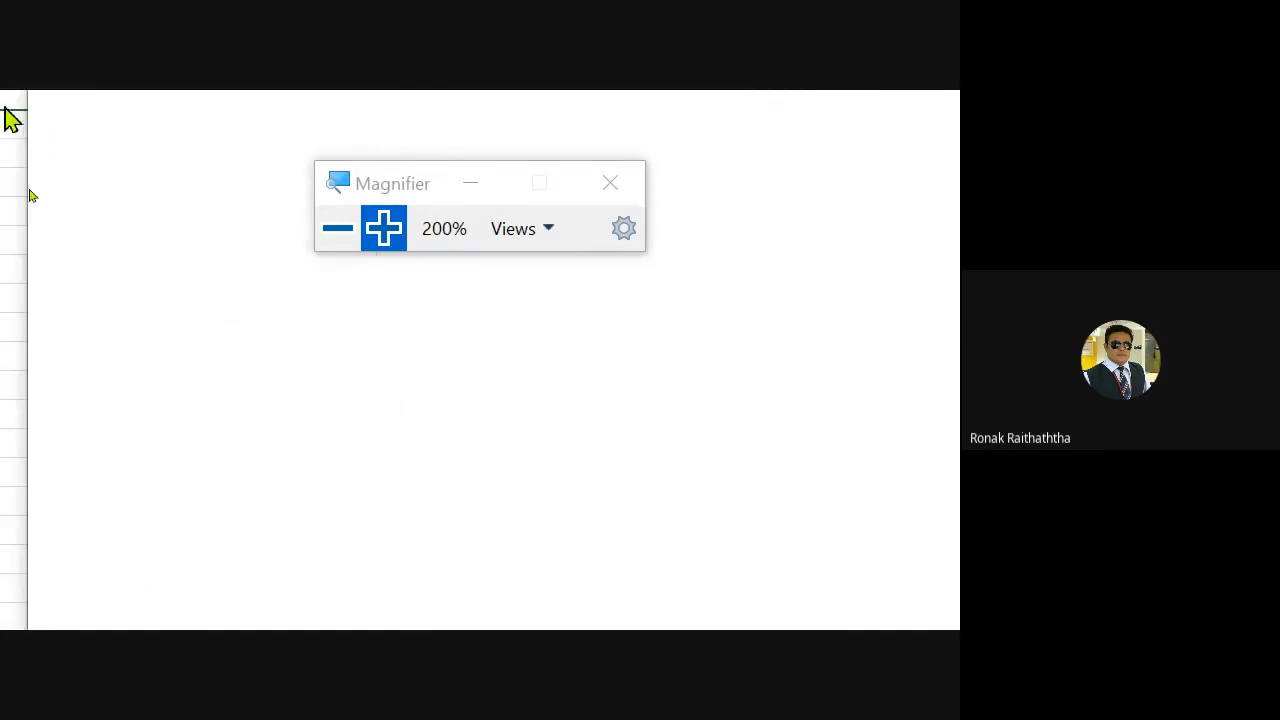
Close the Power Query Editor and load both queries into the workbook, with the Magnifier window moved clear of the editor's commands
left_click(338, 228)
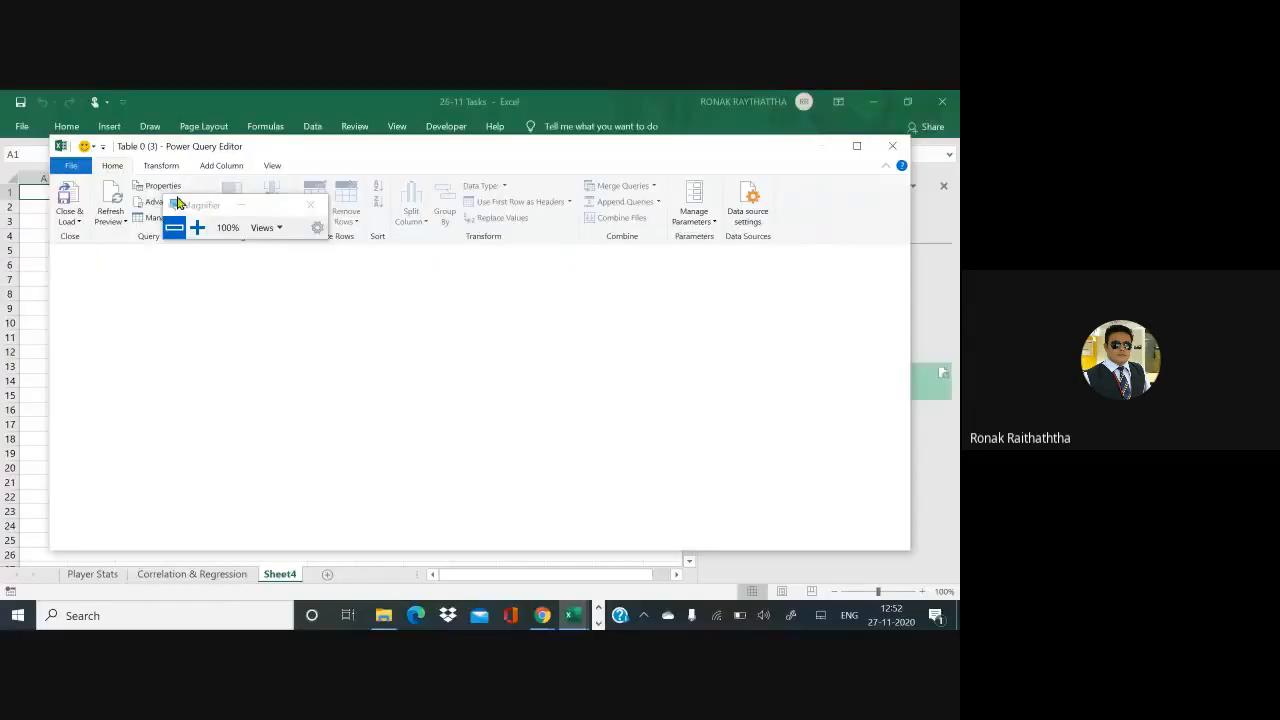
left_click_drag(415, 160, 638, 102)
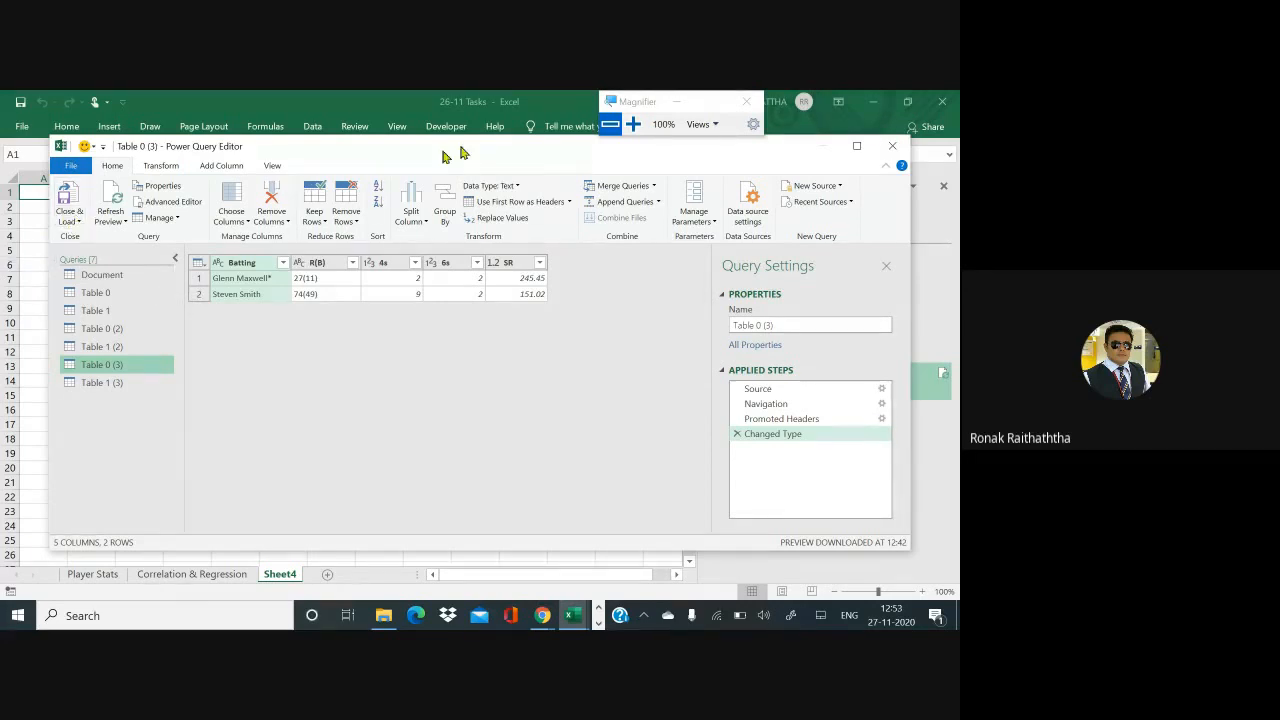
left_click(633, 124)
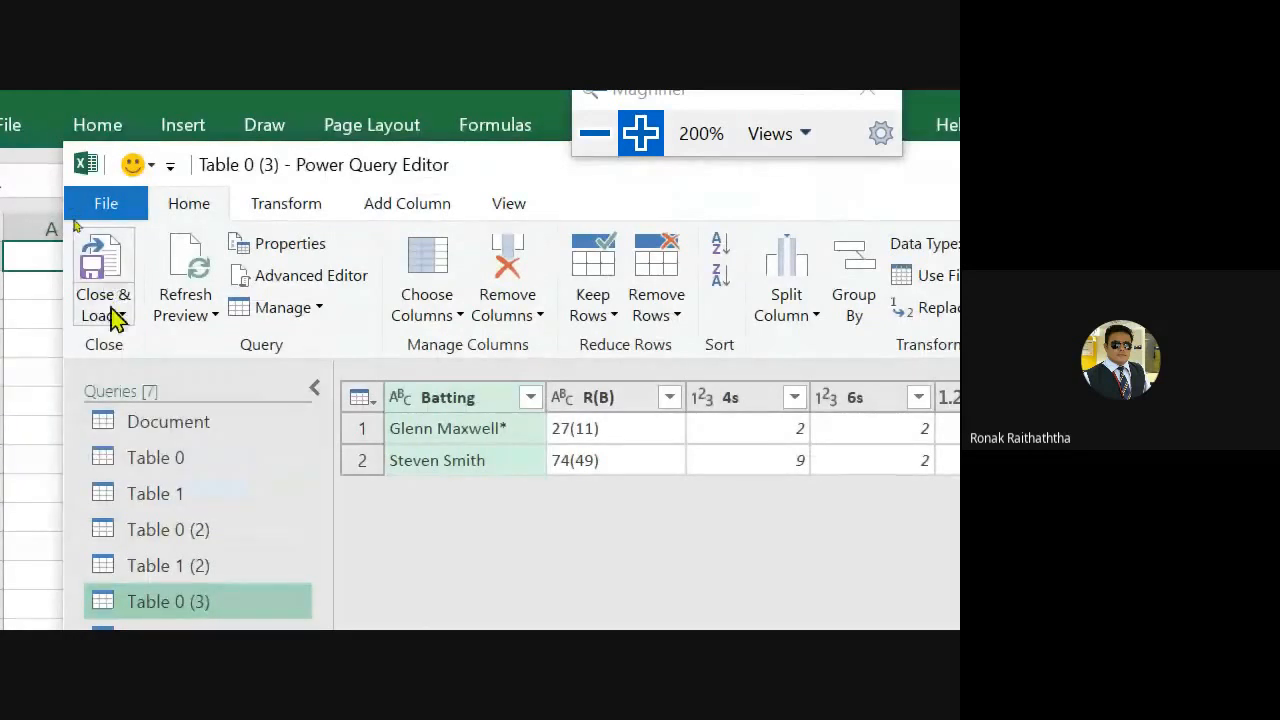
left_click(110, 313)
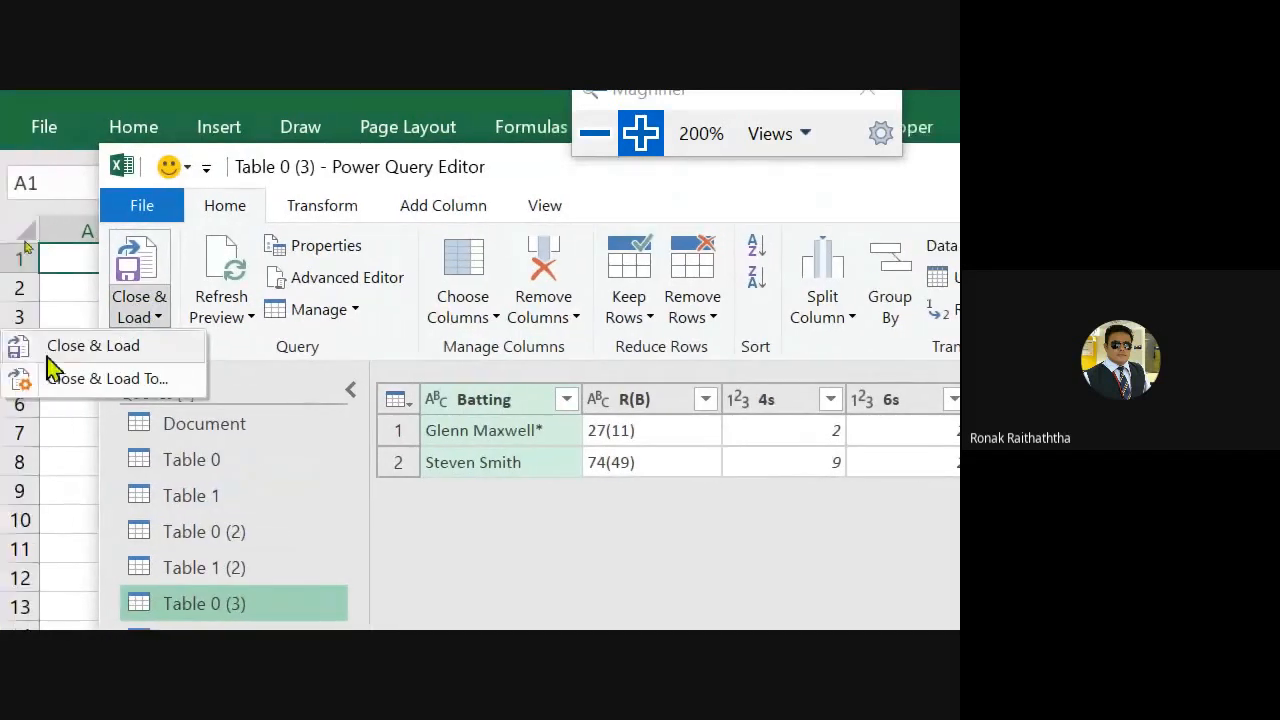
left_click(70, 350)
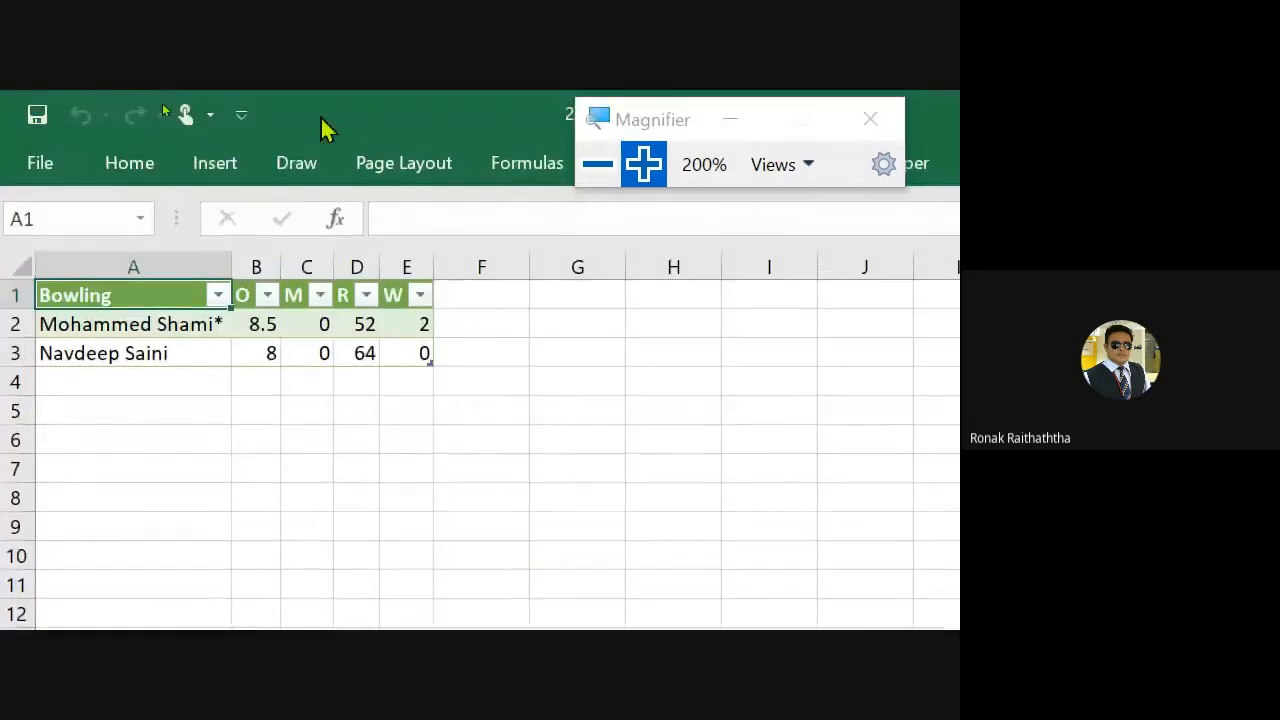
Review the query tools and Query Properties of the loaded bowling table, close the properties without changes, and set the magnification to 200%
left_click(599, 155)
left_click(435, 145)
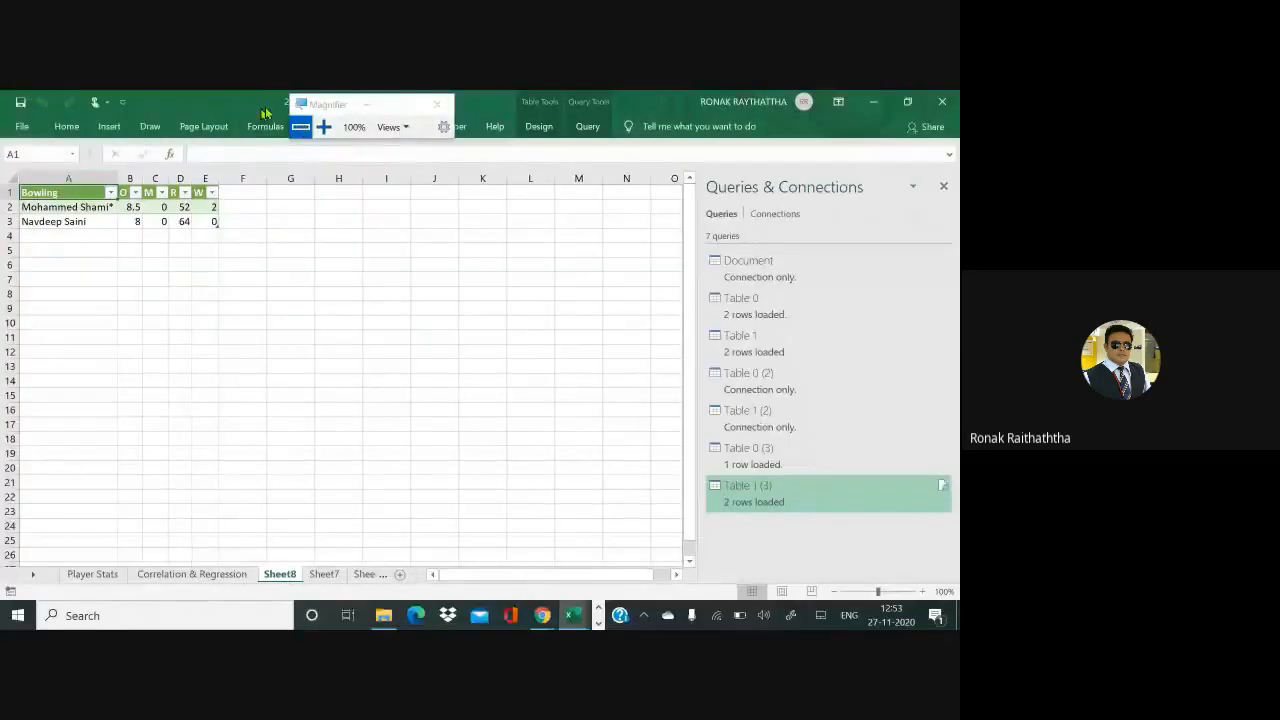
left_click(587, 126)
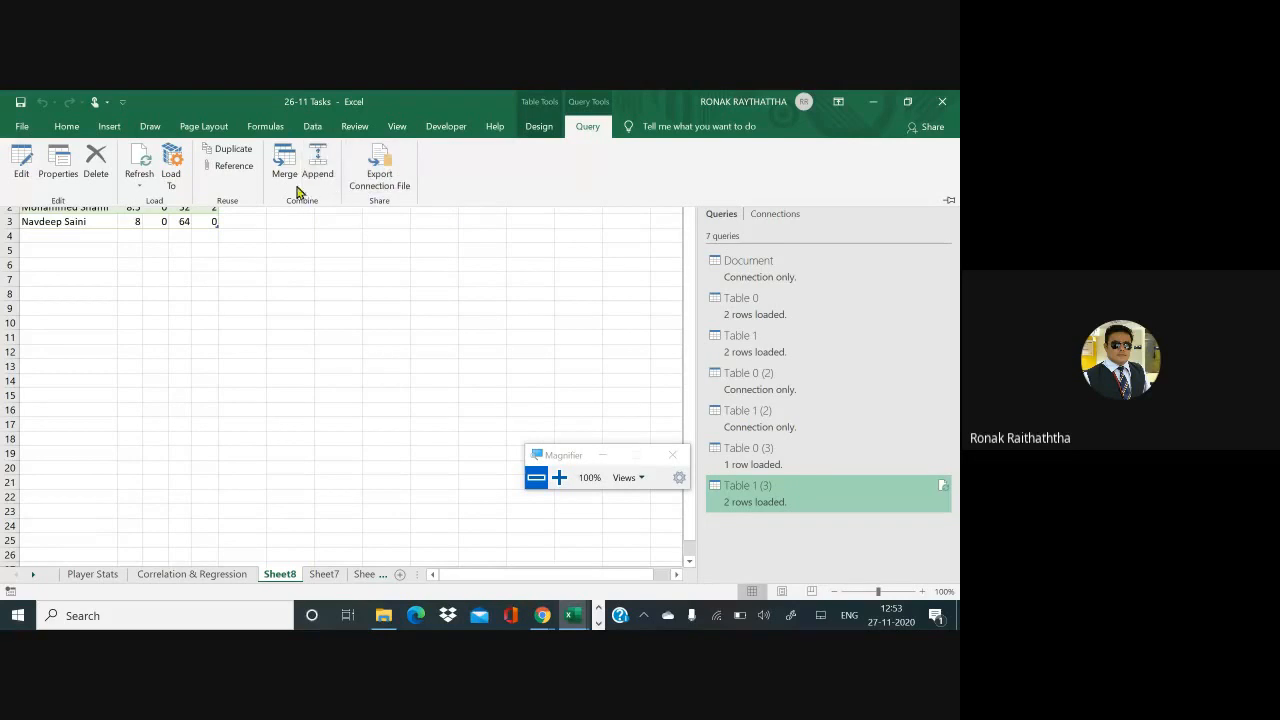
left_click(58, 165)
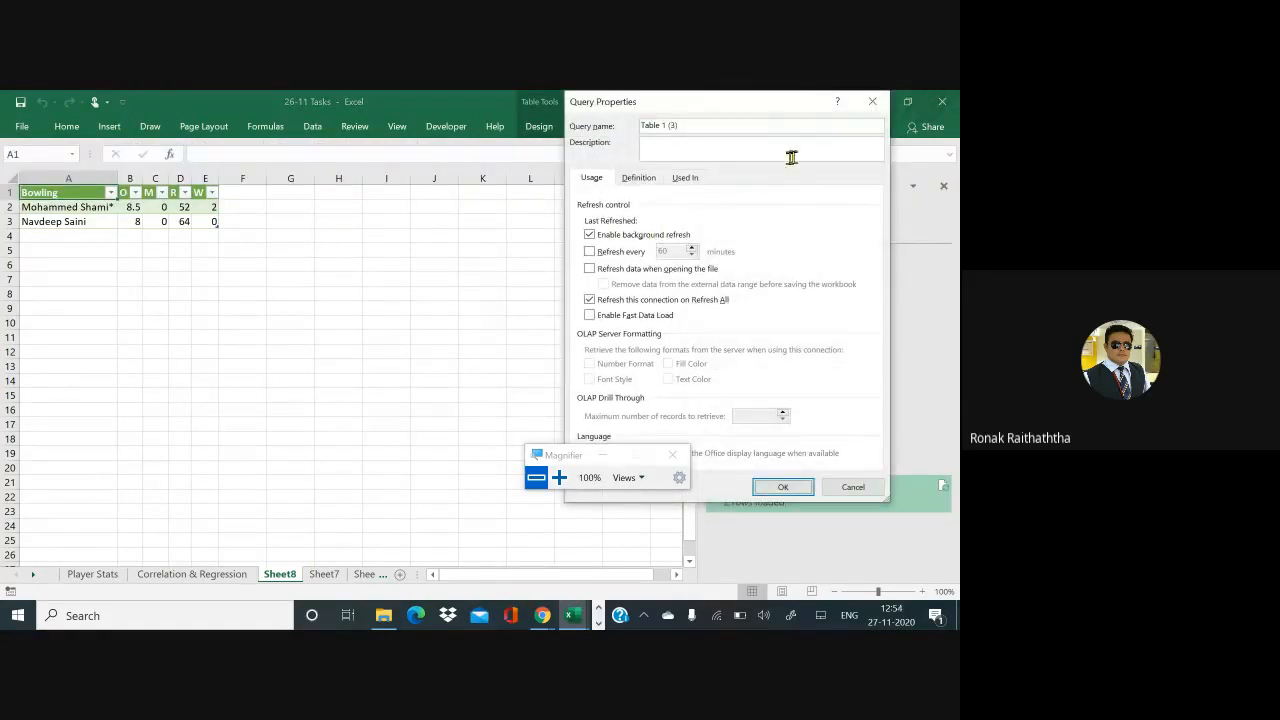
left_click(872, 101)
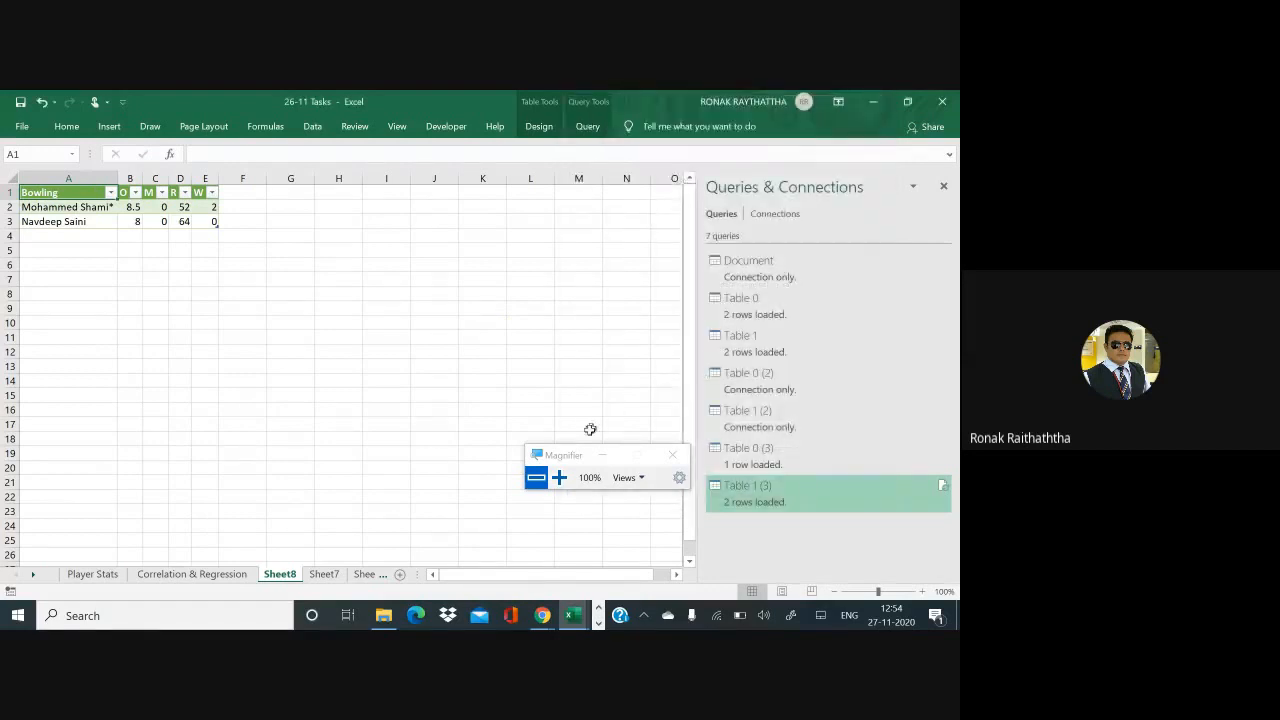
left_click(559, 477)
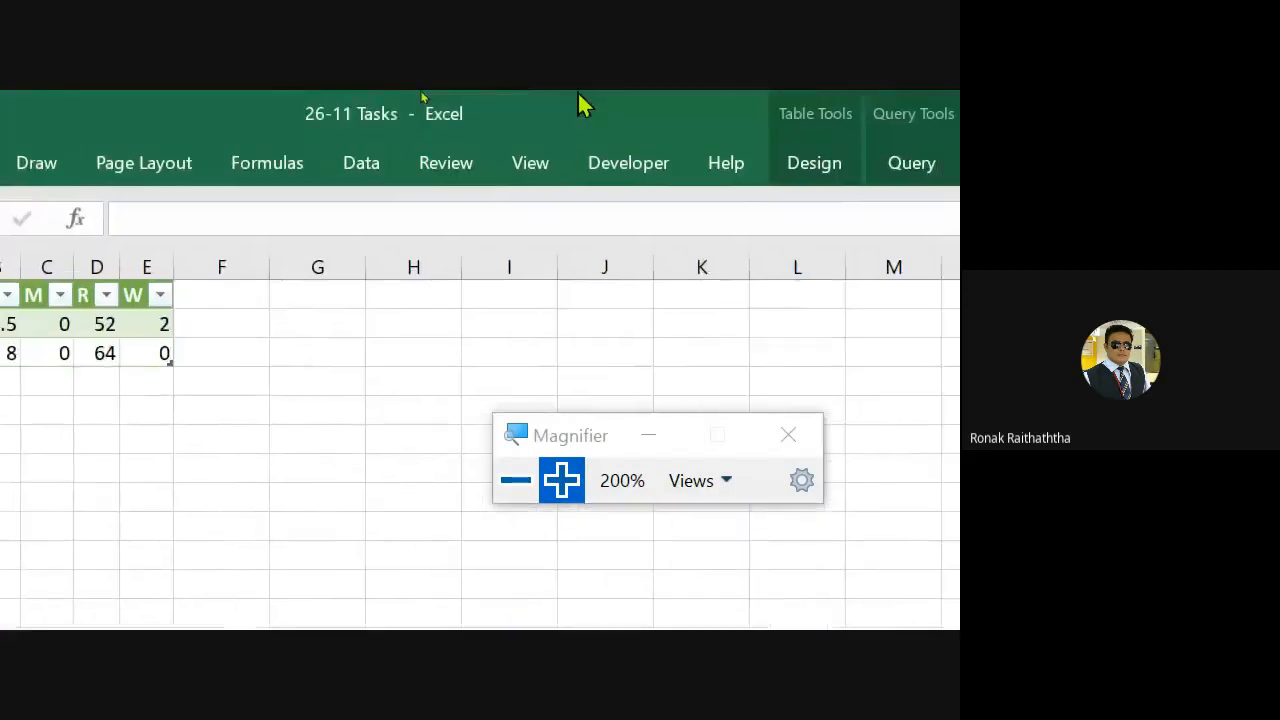
Open the bowling table's Query Properties, with the dialog and the Magnifier window moved so the refresh options can be read at 200% magnification
left_click(890, 166)
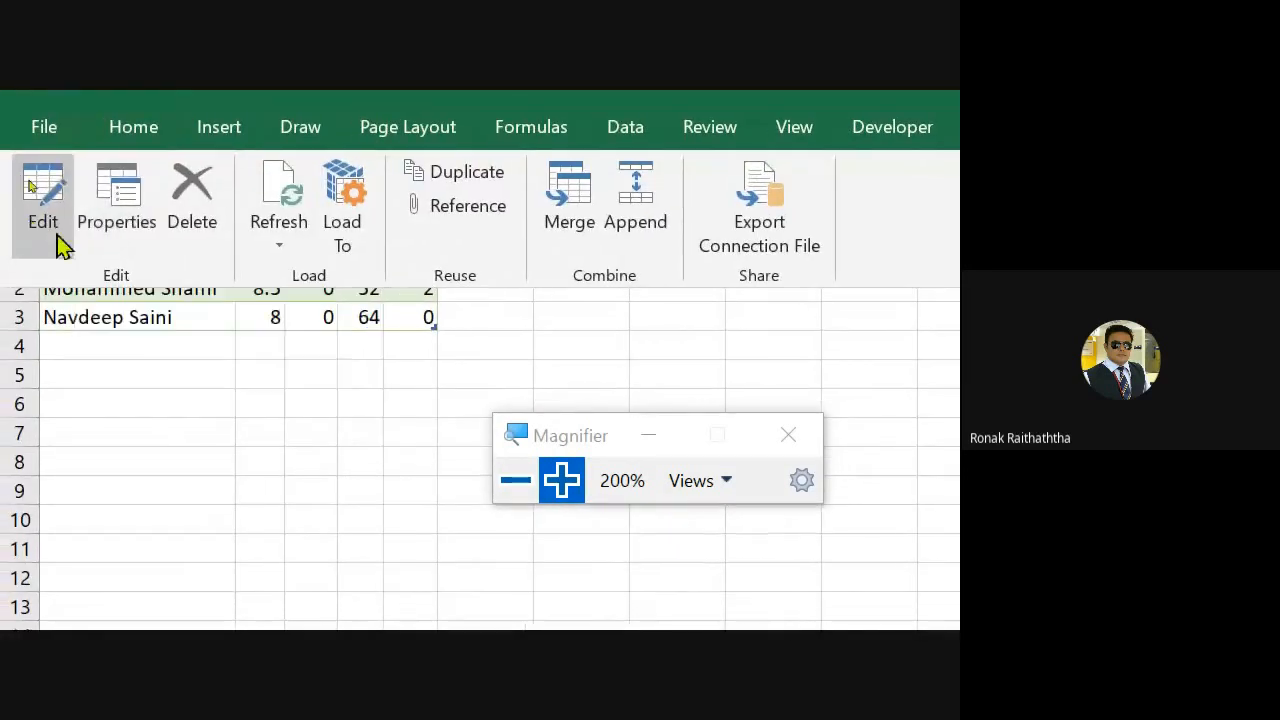
left_click(115, 205)
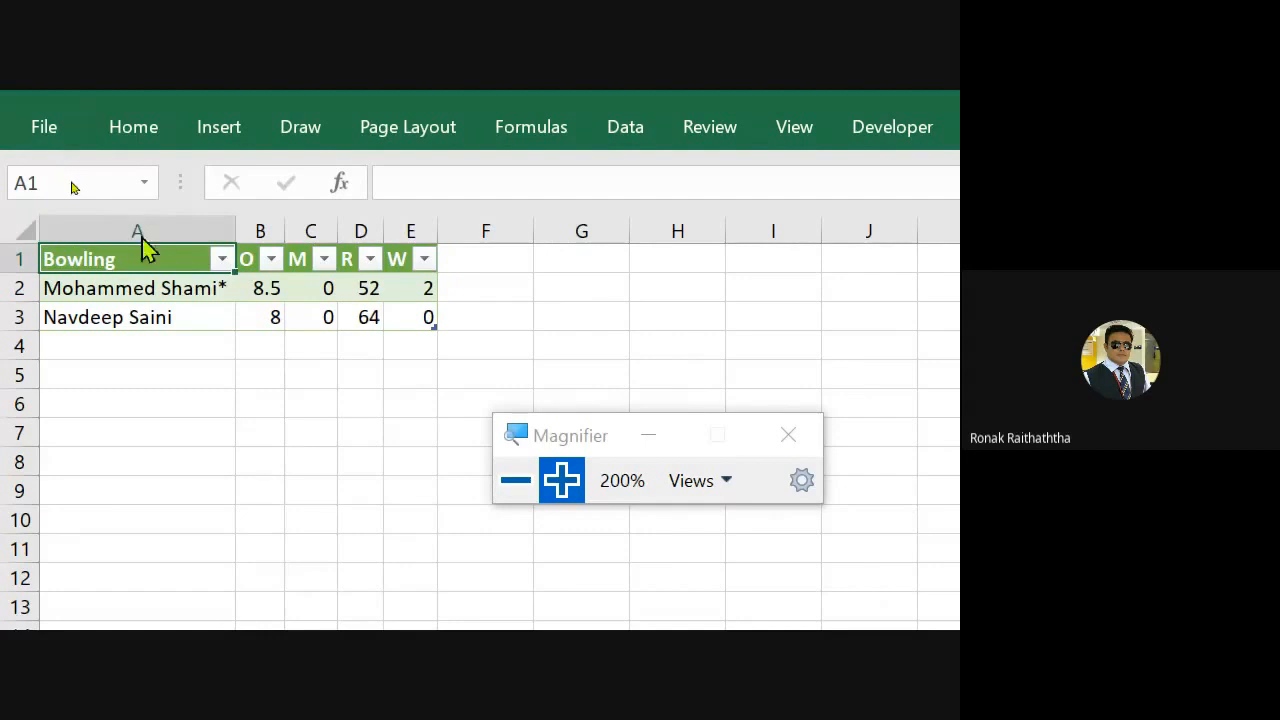
left_click(515, 483)
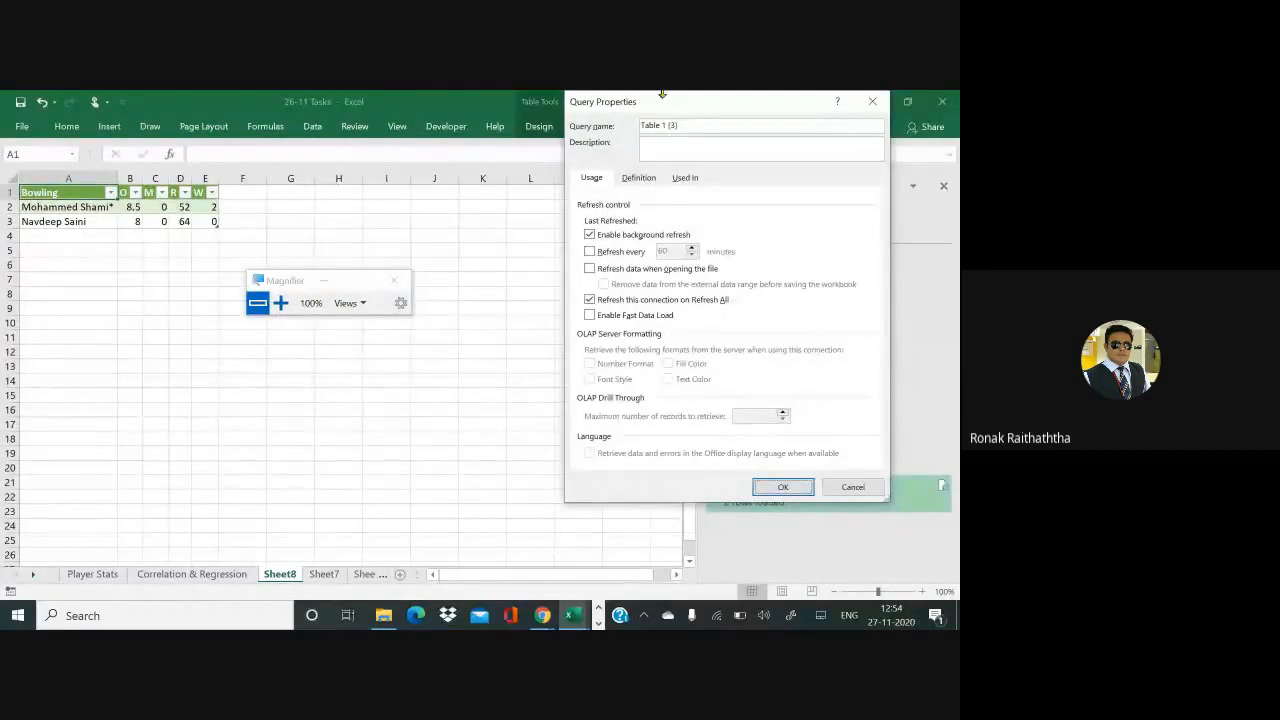
left_click_drag(669, 102, 500, 121)
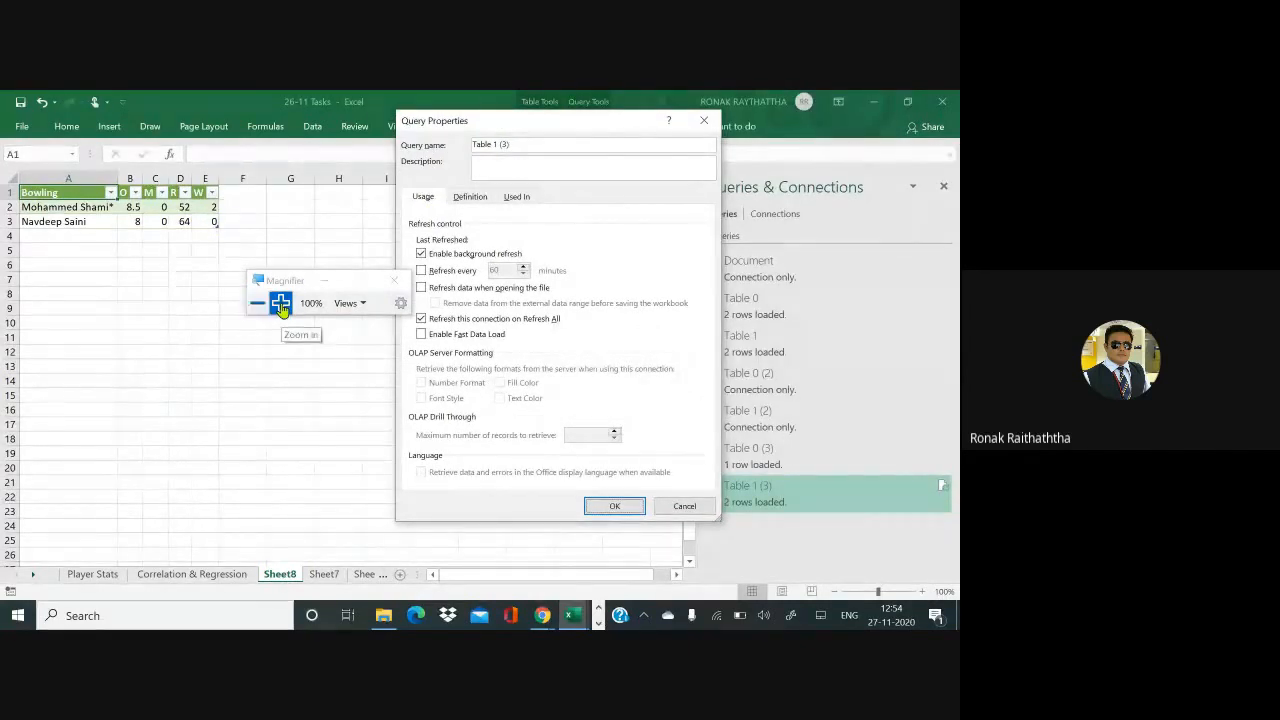
left_click(280, 303)
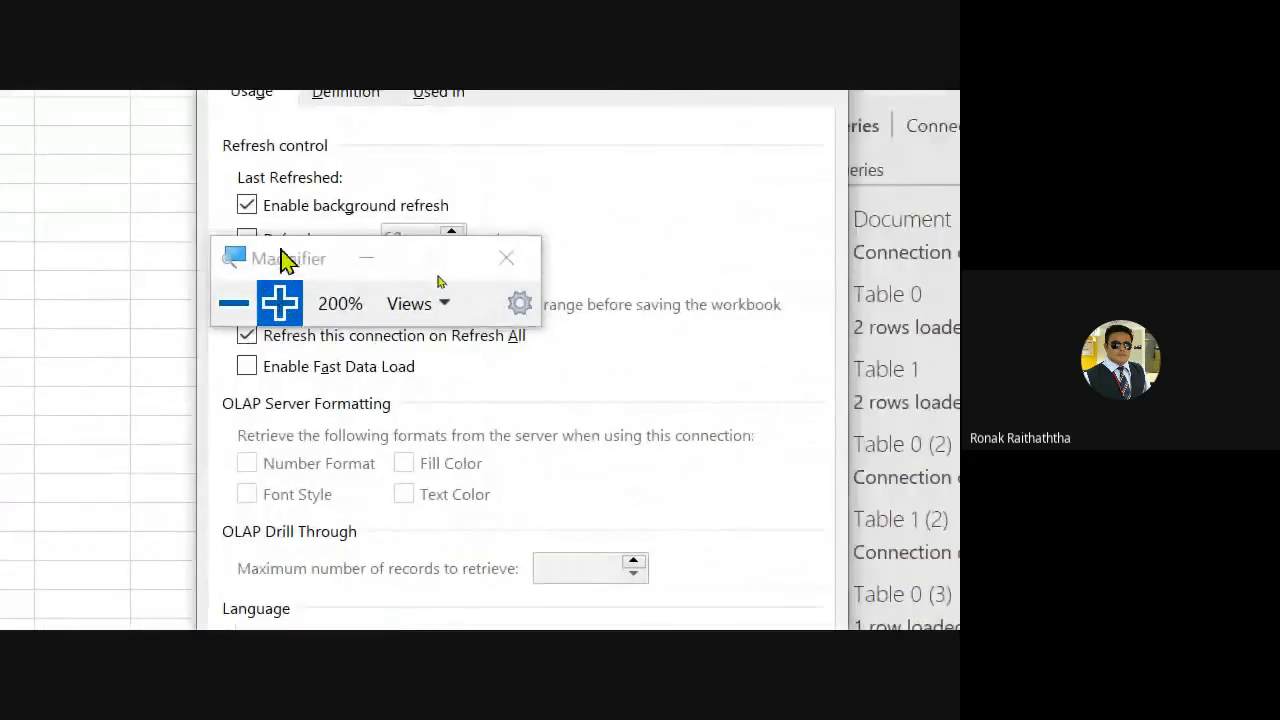
left_click_drag(281, 252, 56, 497)
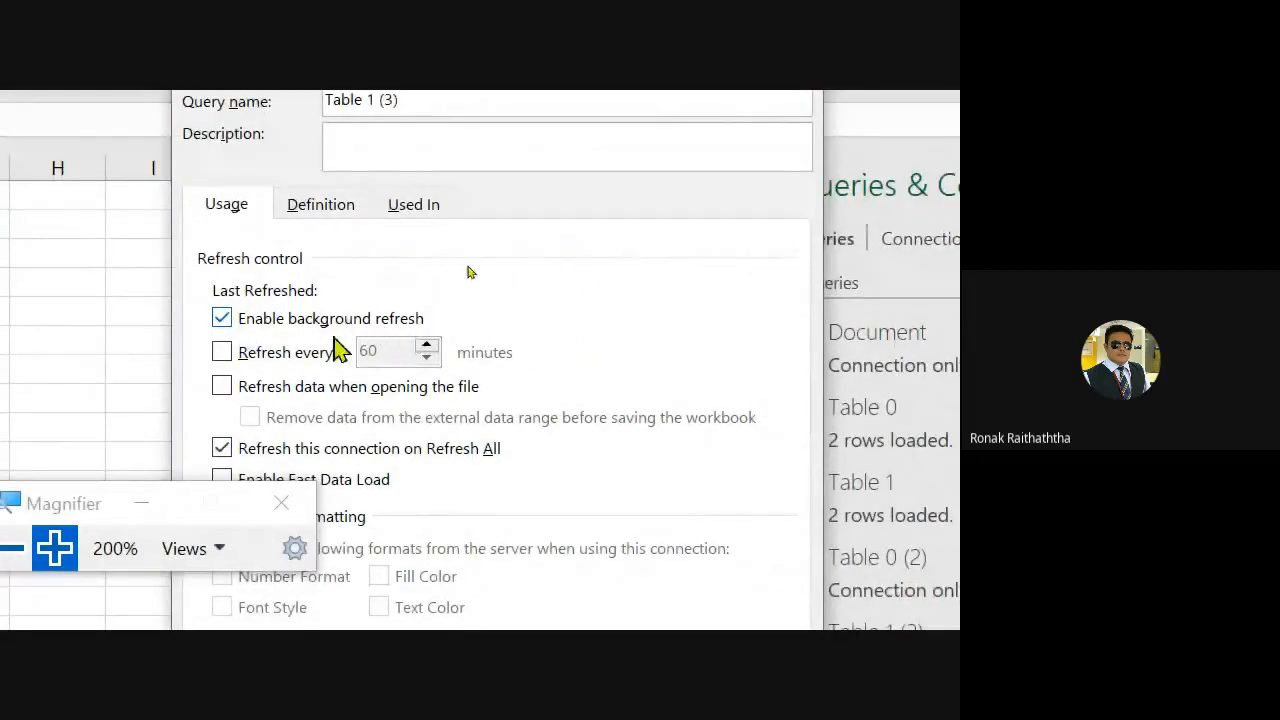
Set the bowling query to refresh every 1 minute with Fast Data Load enabled, and apply the properties
left_click(222, 355)
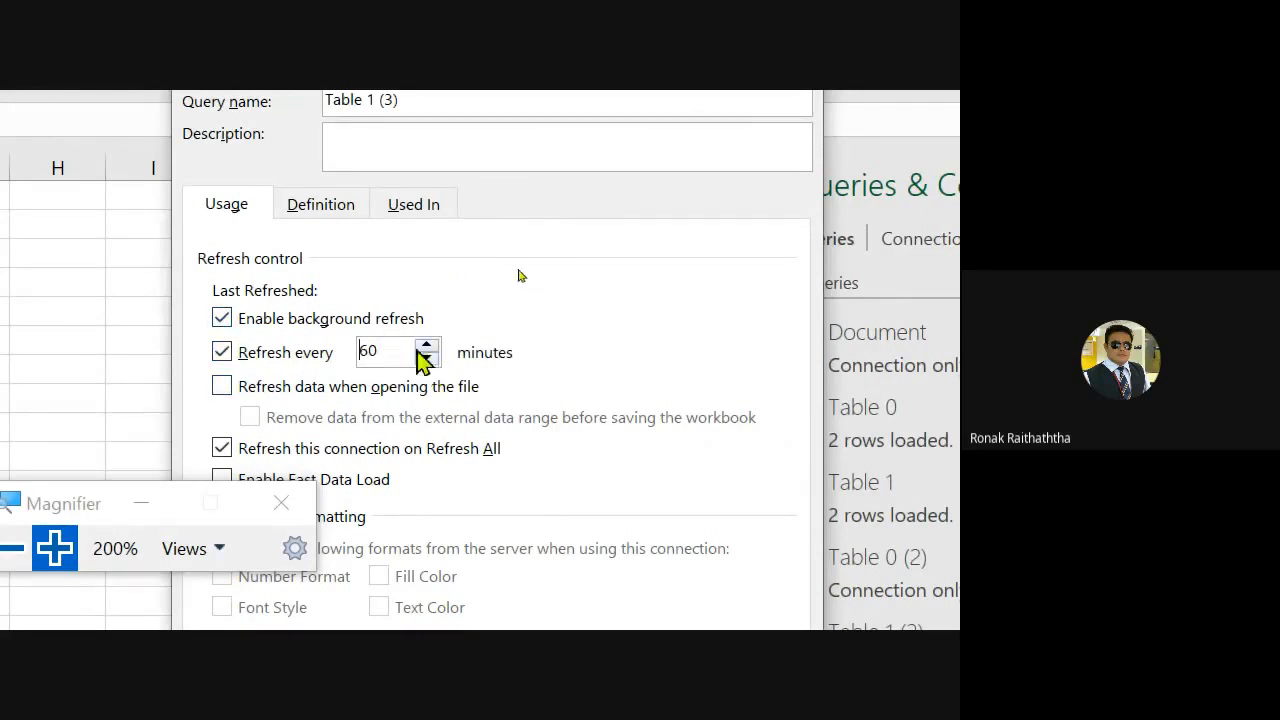
key("BackSpace")
key("BackSpace")
double_click(360, 351)
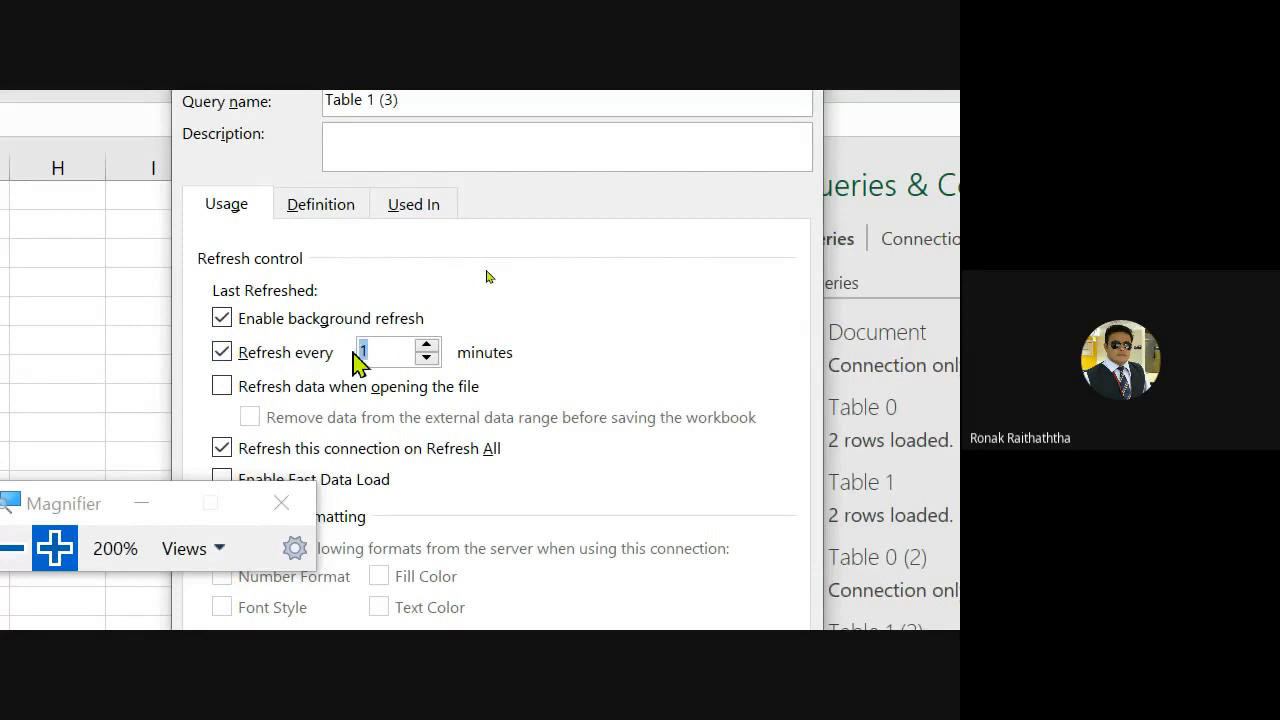
key("BackSpace")
type("1")
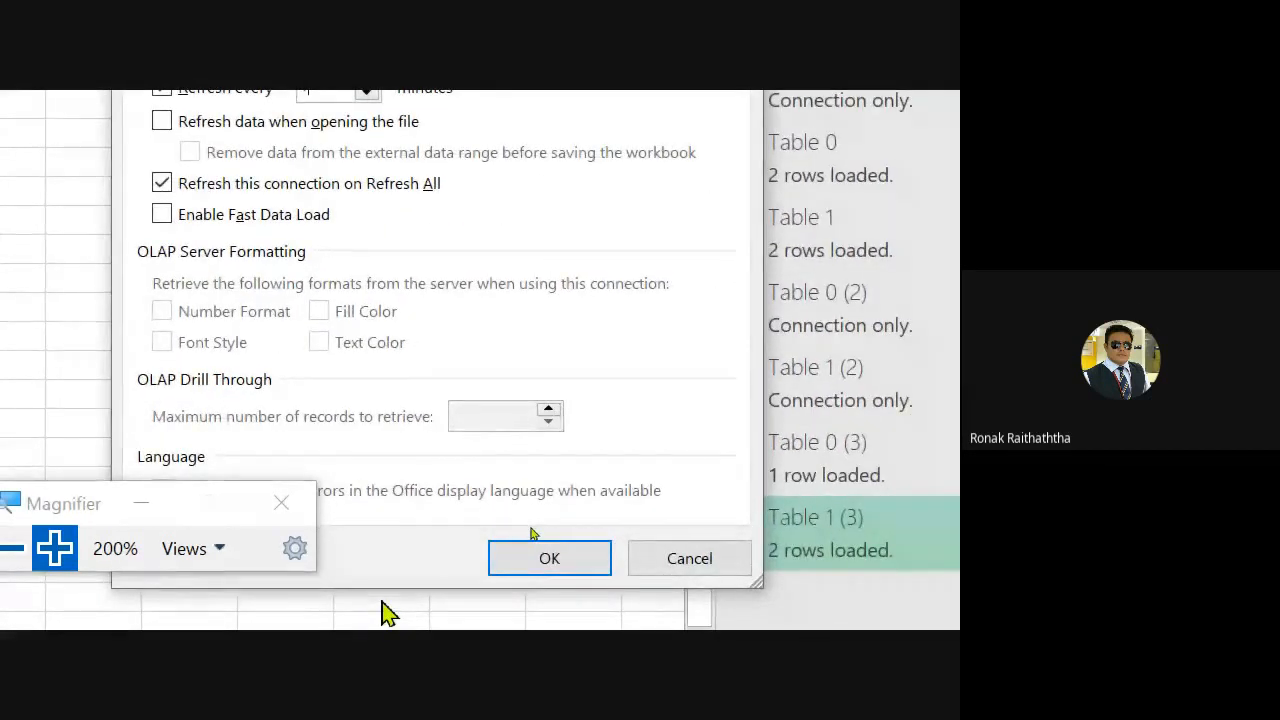
left_click(382, 383)
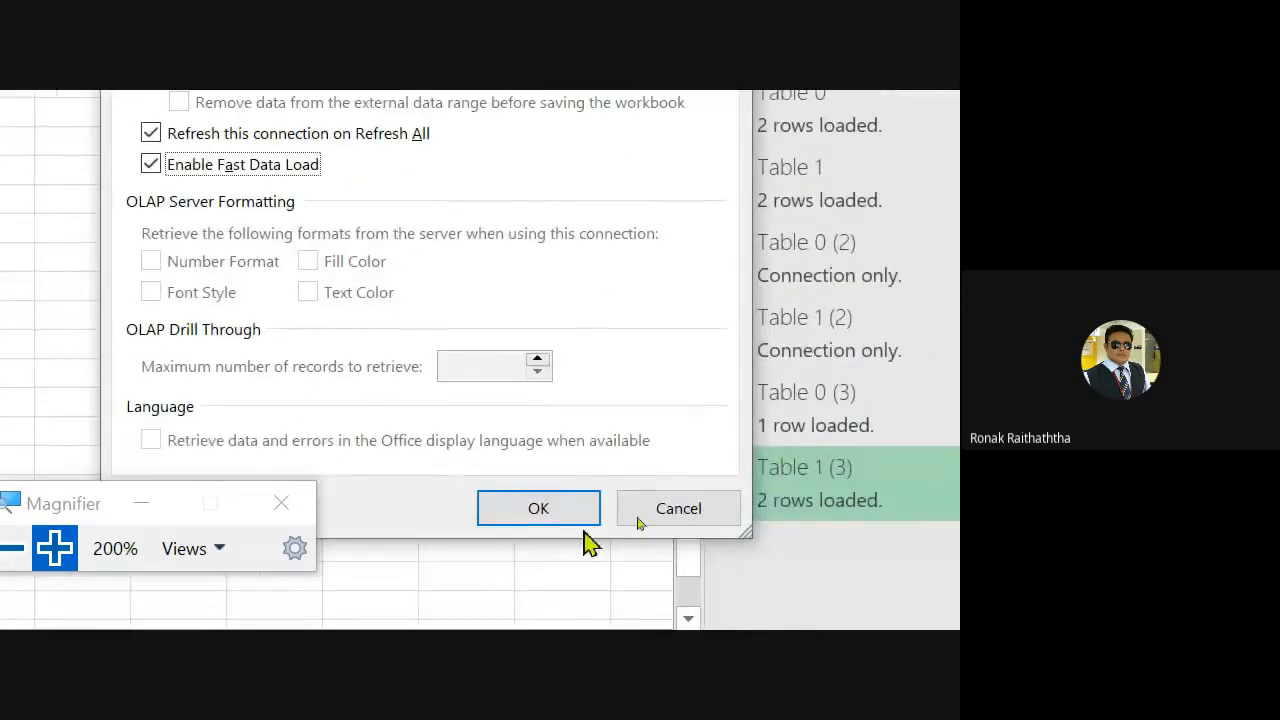
left_click(571, 522)
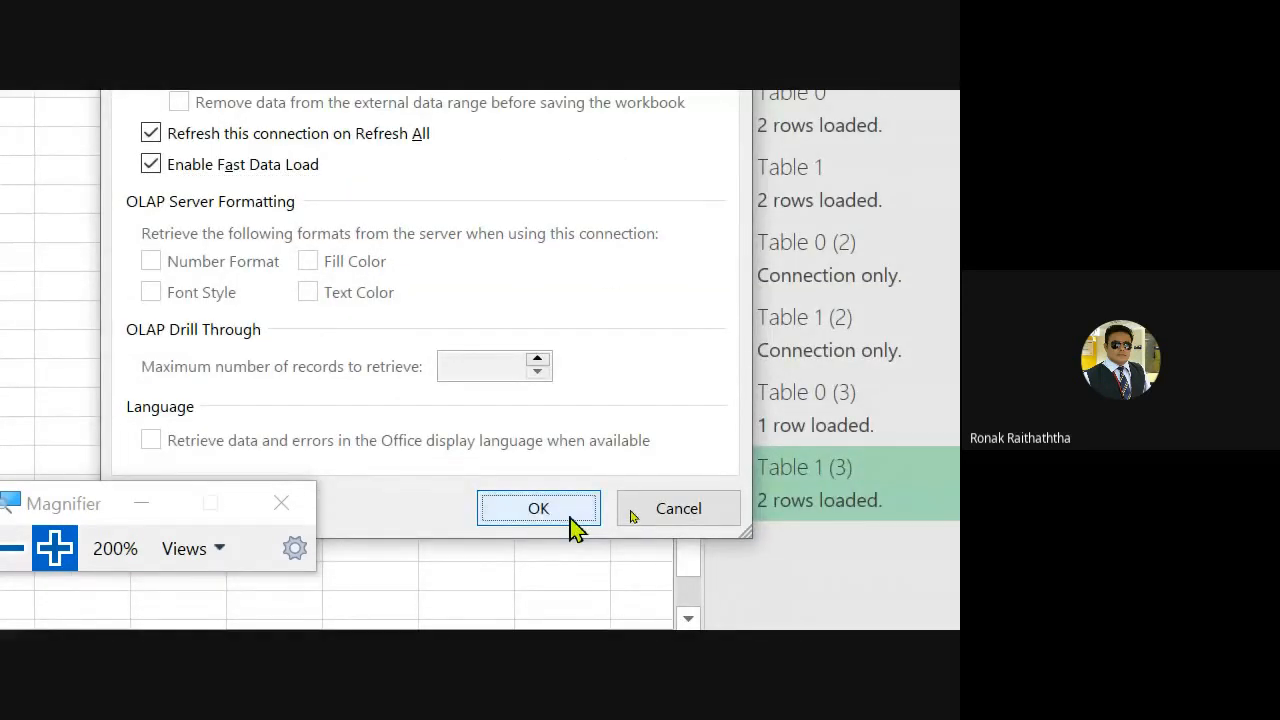
left_click(274, 293)
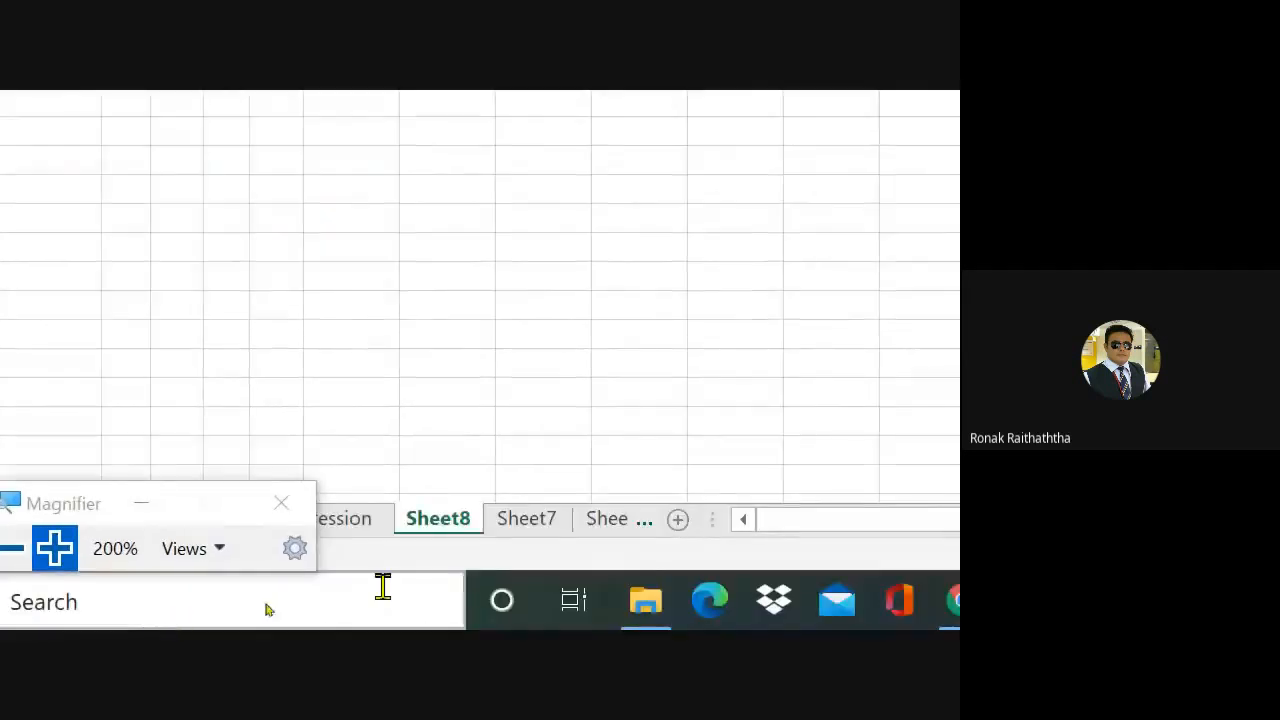
Open the Query Properties of the batting table on Sheet7
left_click(540, 540)
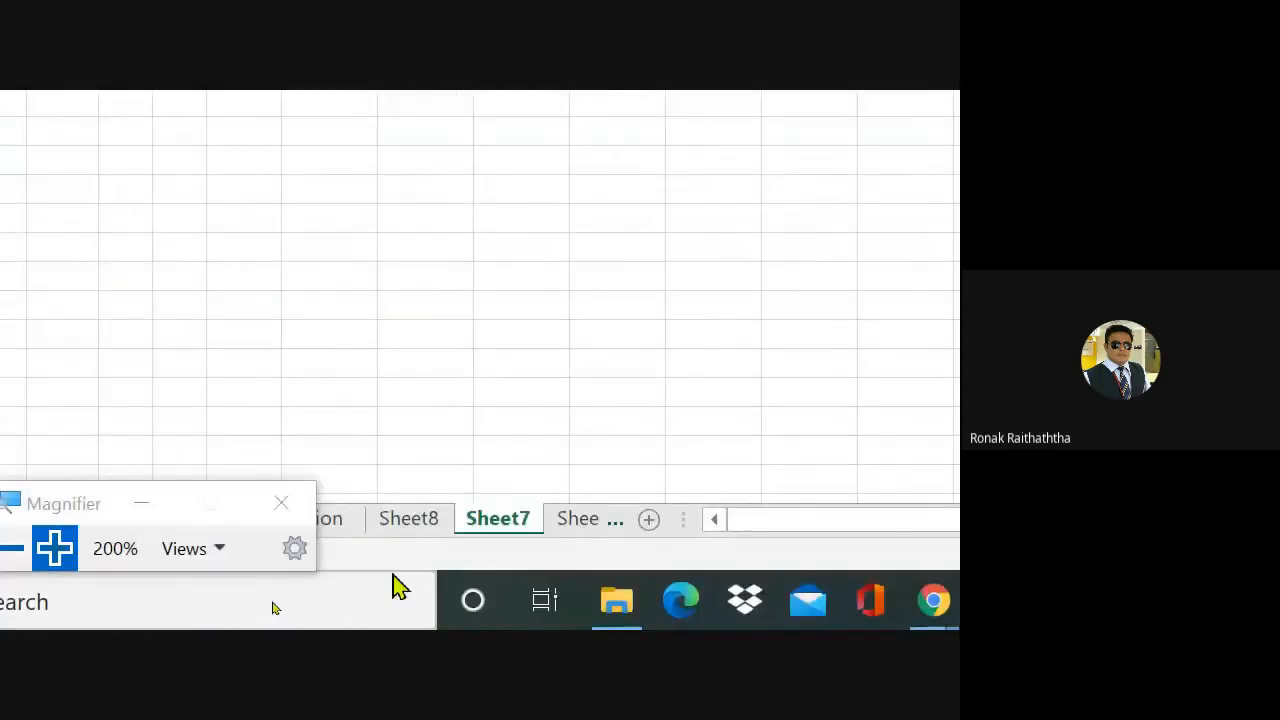
left_click(143, 221)
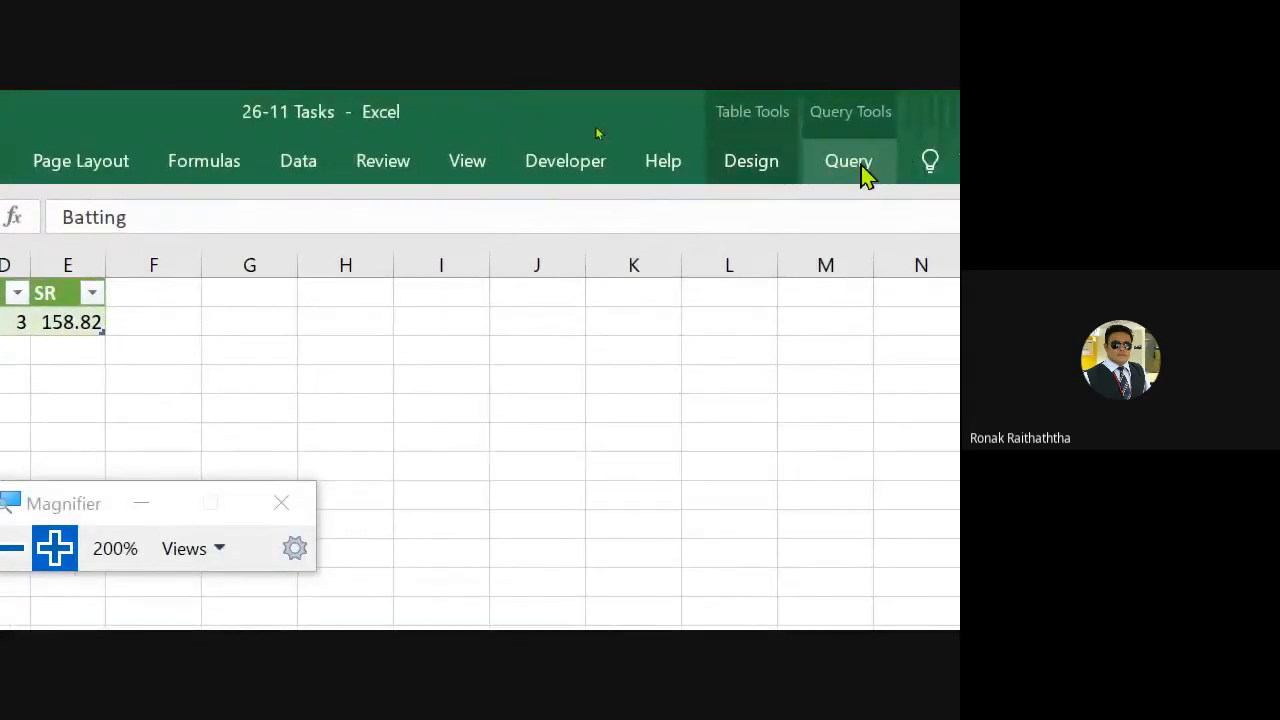
left_click(785, 165)
left_click(128, 218)
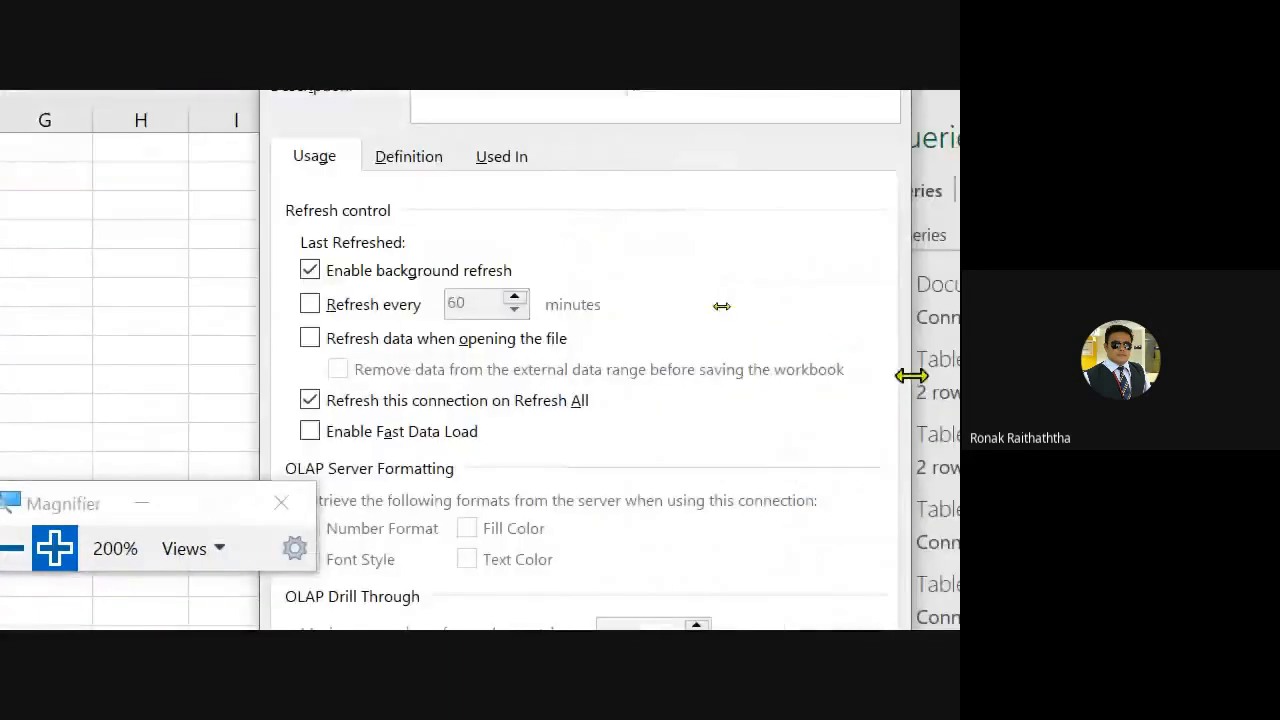
Set the batting query to refresh every 1 minute, enable Fast Data Load, and apply the properties
left_click(312, 308)
double_click(475, 302)
key("BackSpace")
type("1")
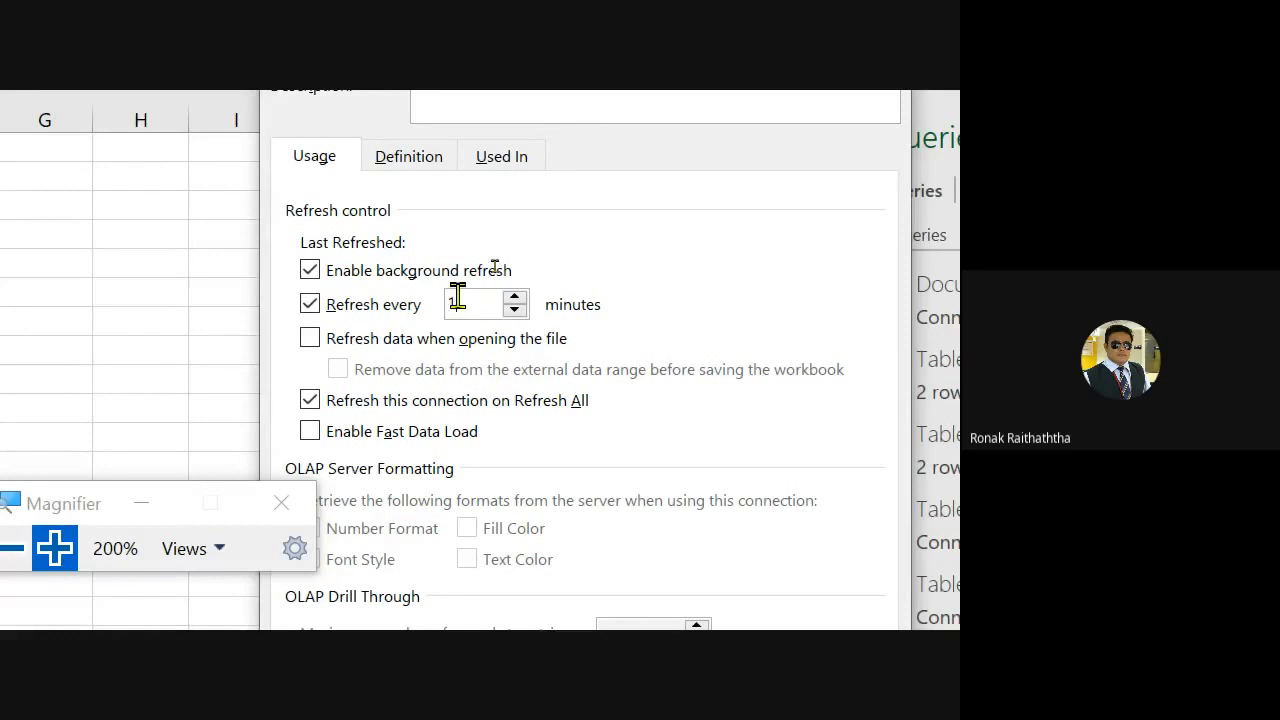
left_click(313, 438)
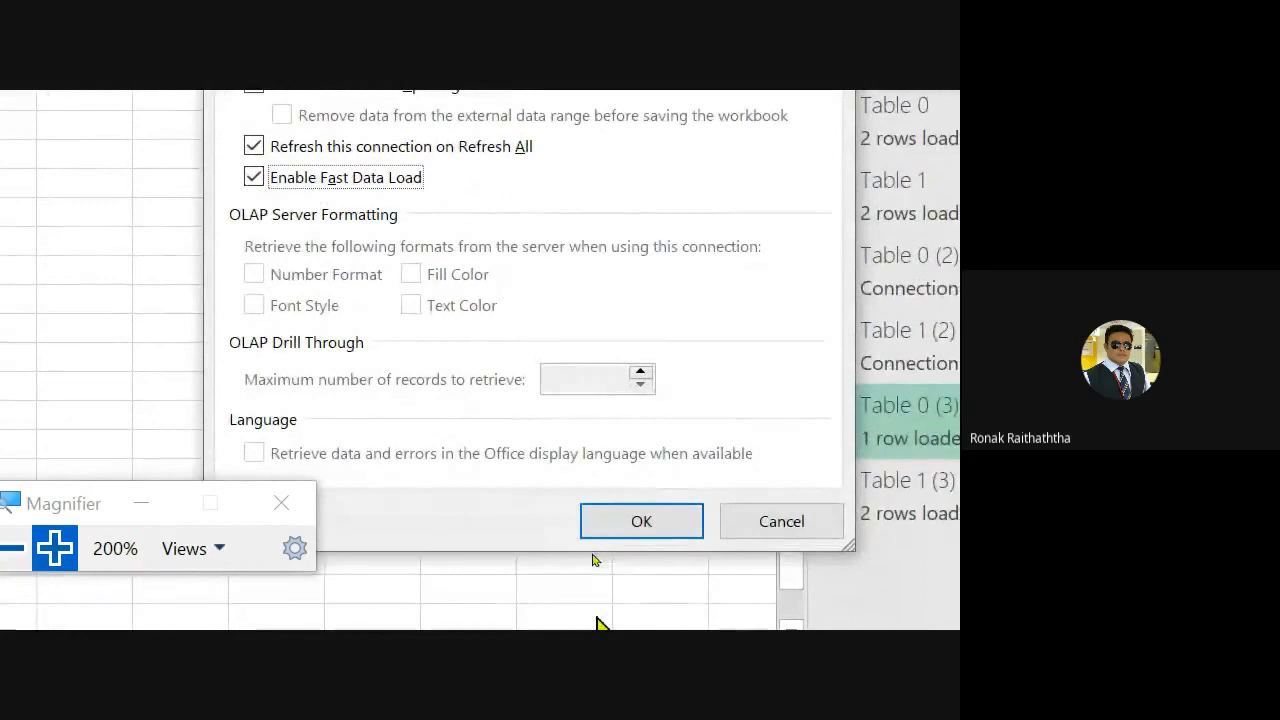
left_click(638, 528)
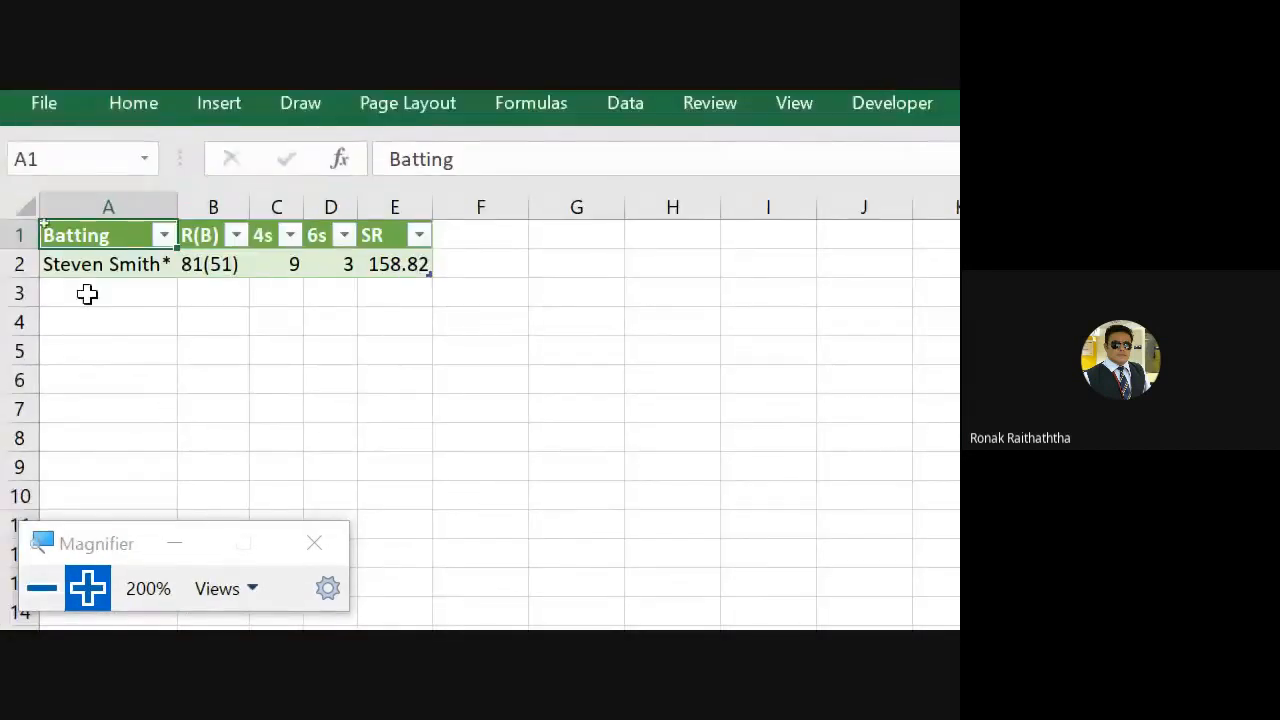
left_click(140, 346)
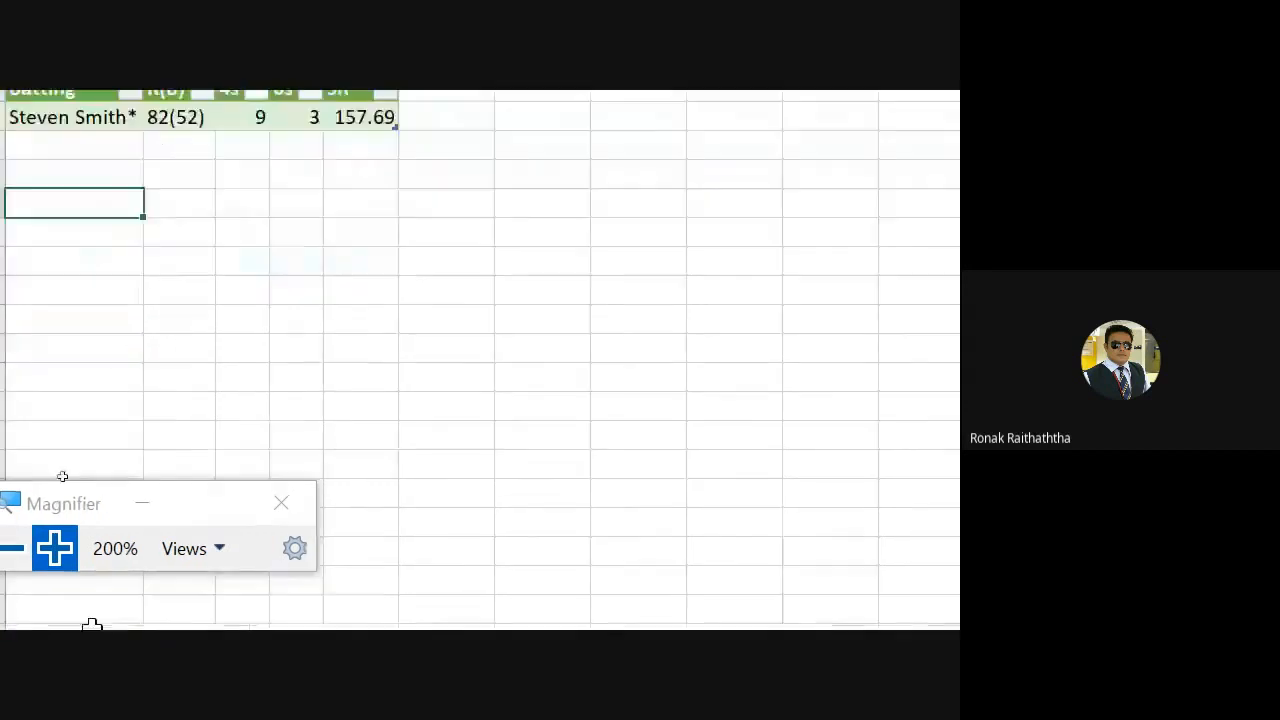
Move the Magnifier window clear of the sheet tabs and select cell G2 on the Correlation & Regression sheet
left_click_drag(85, 501, 884, 164)
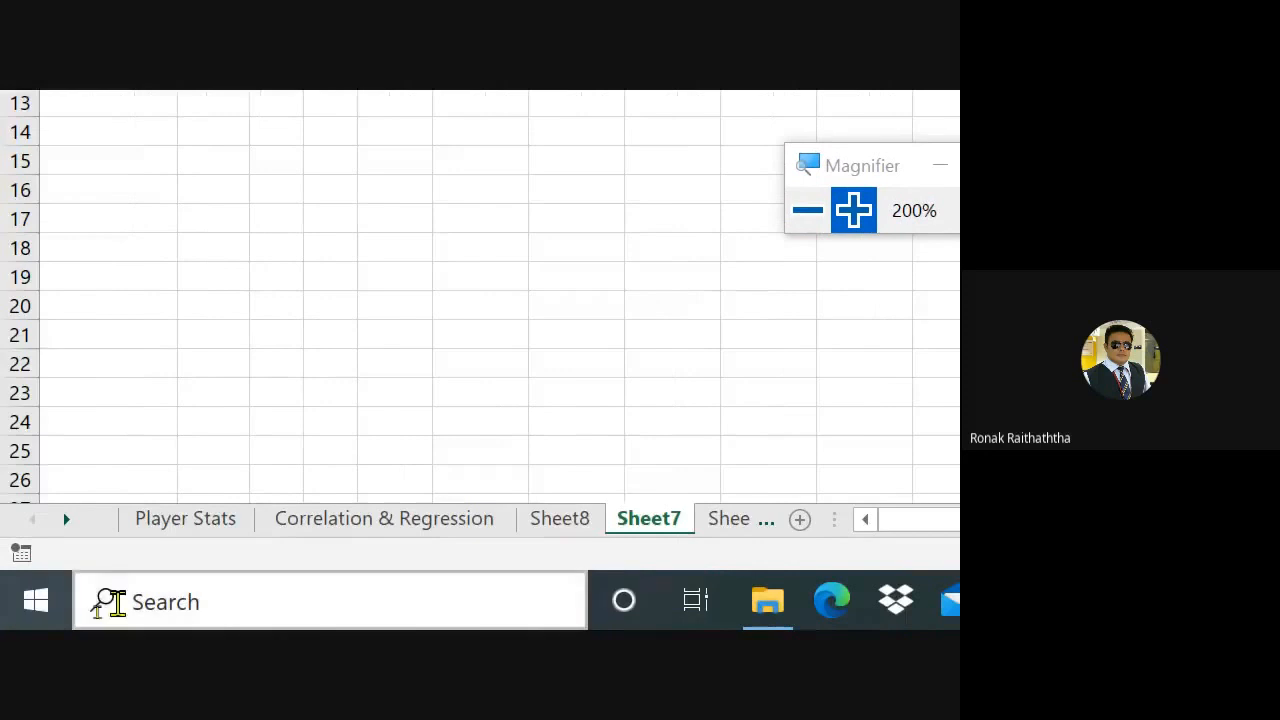
left_click(455, 530)
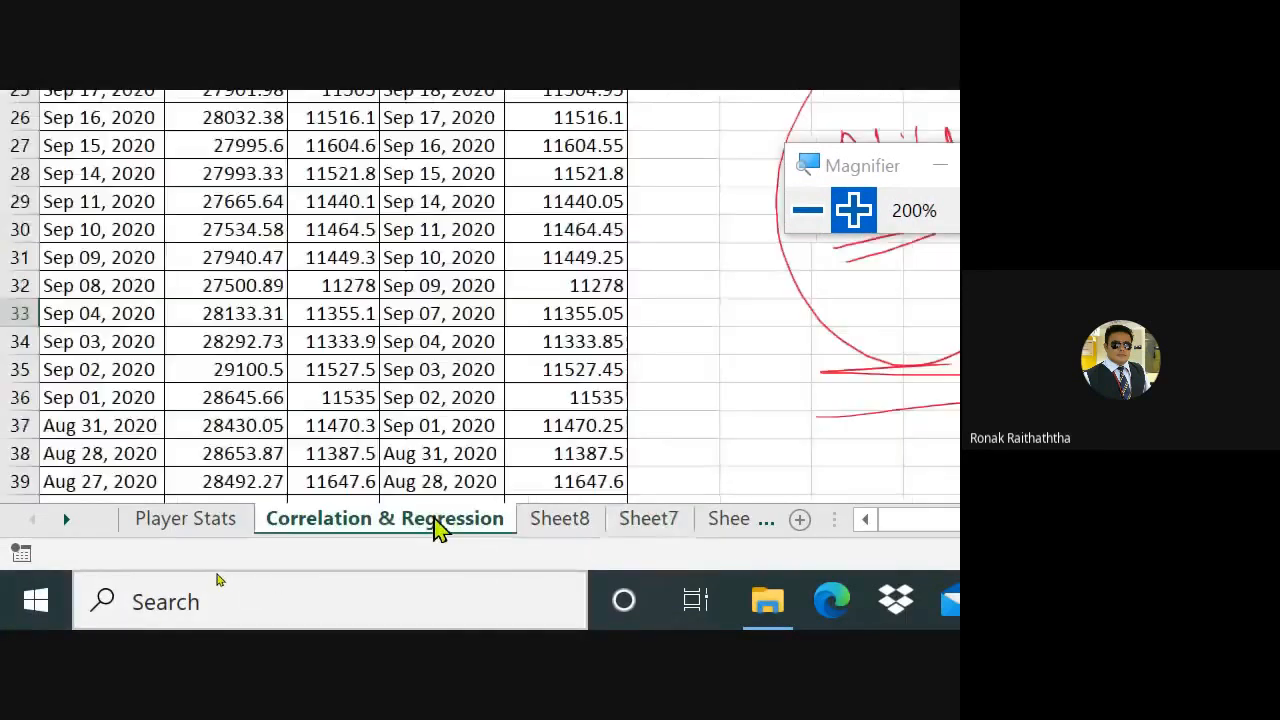
scroll(500, 206, "up", 6)
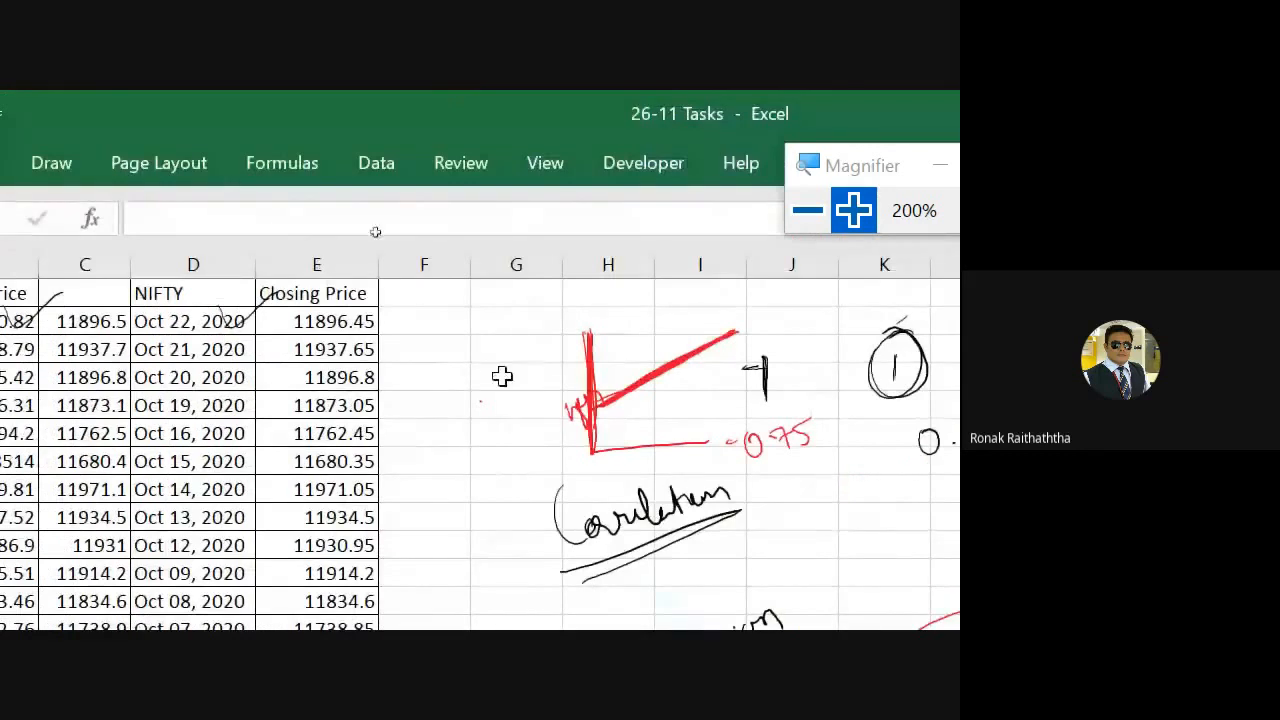
left_click(507, 319)
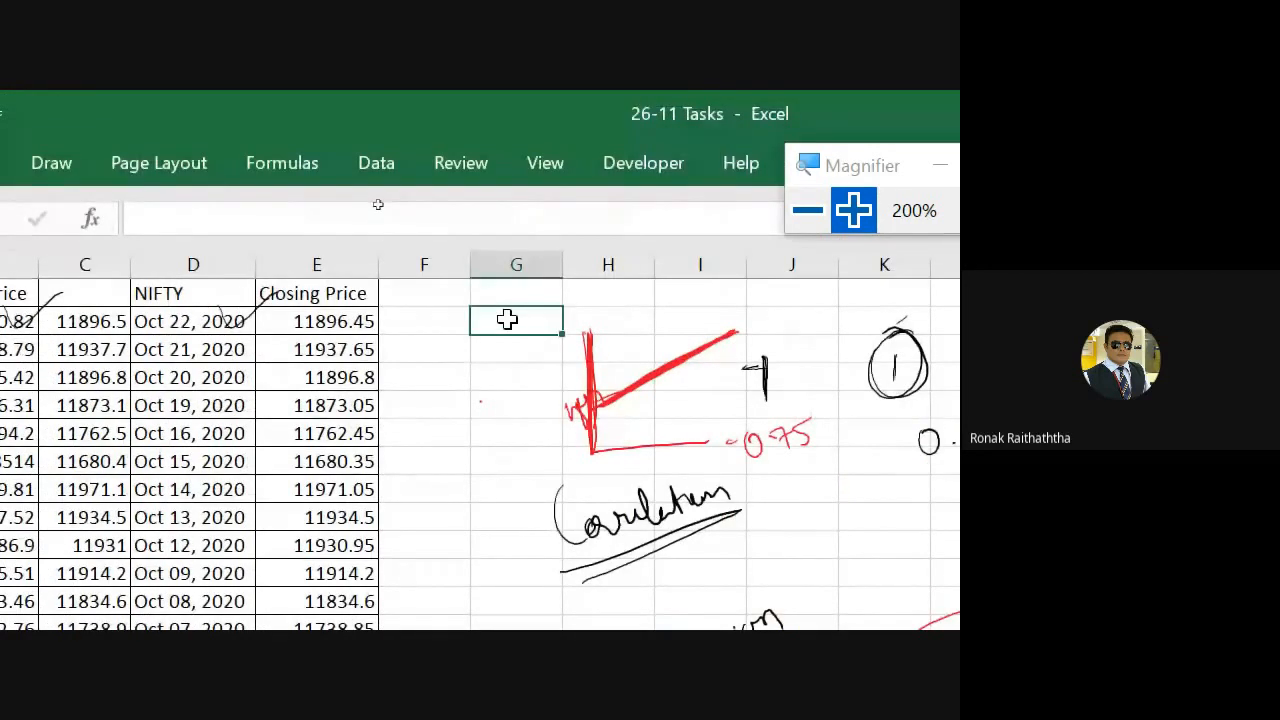
type("=")
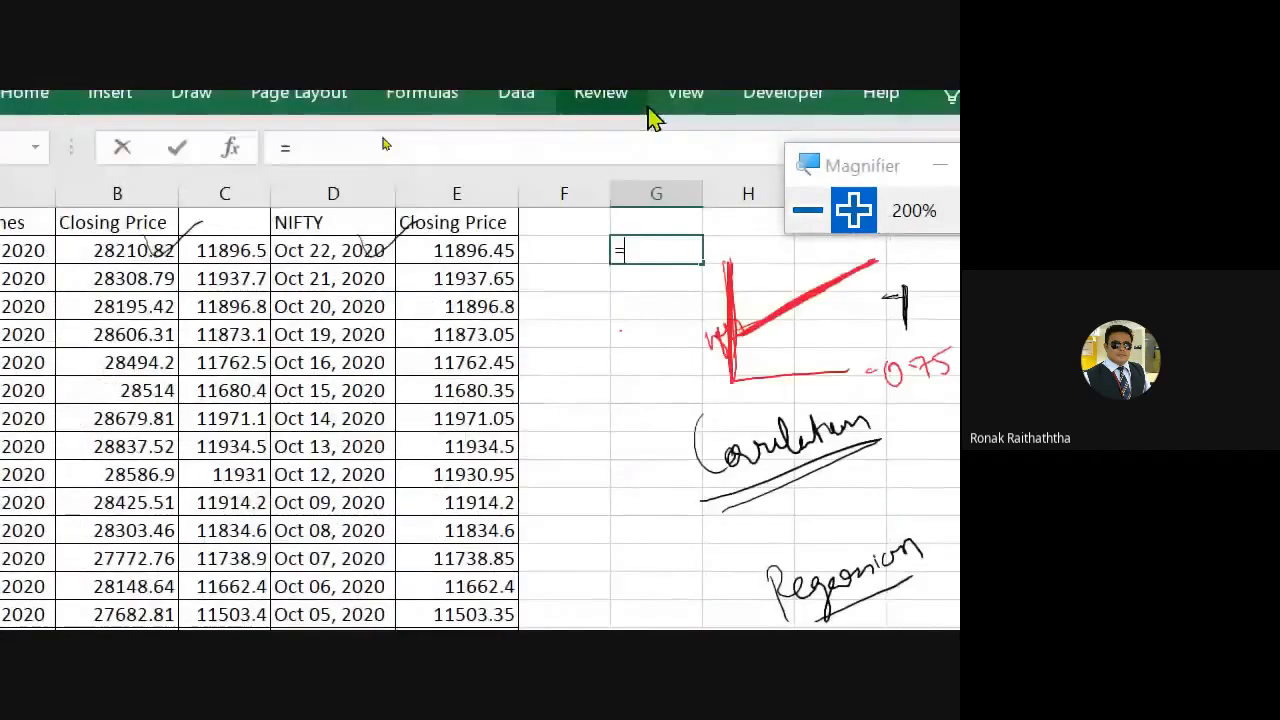
key("Escape")
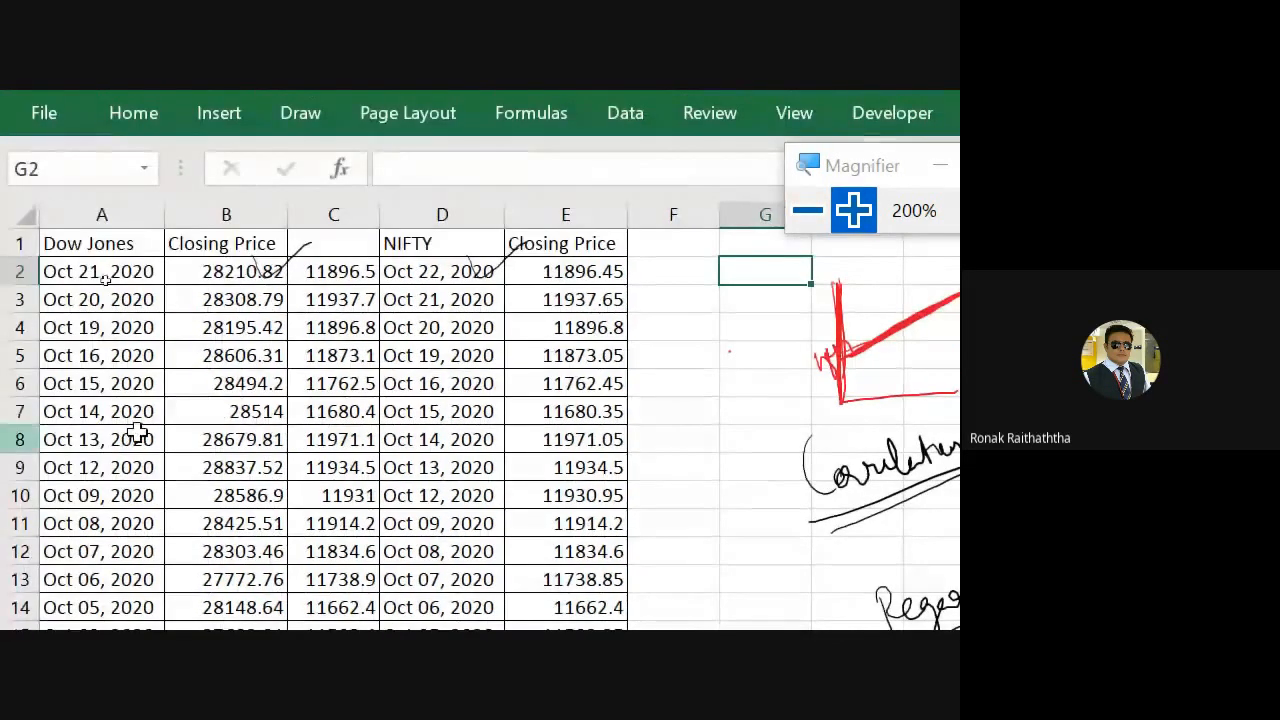
Link cell G2 to the batter's name in A2 of Sheet7's batting table, and widen column G to fit it
type("=")
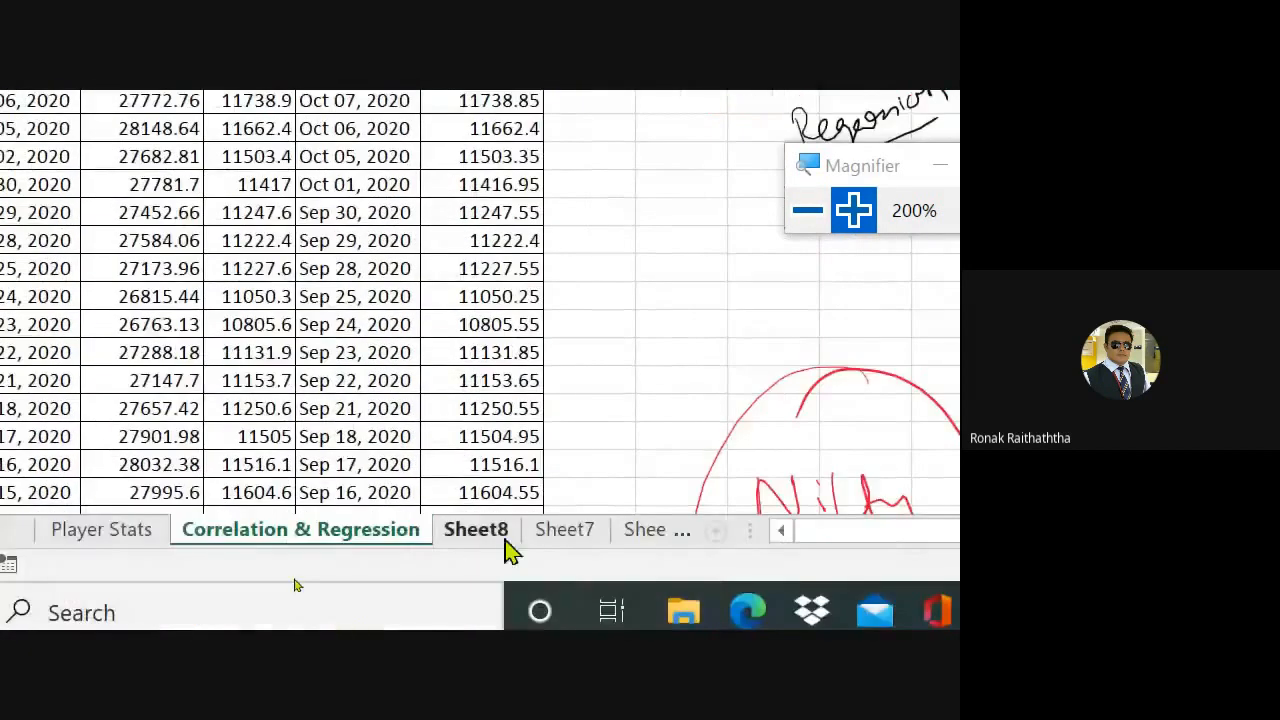
left_click(580, 532)
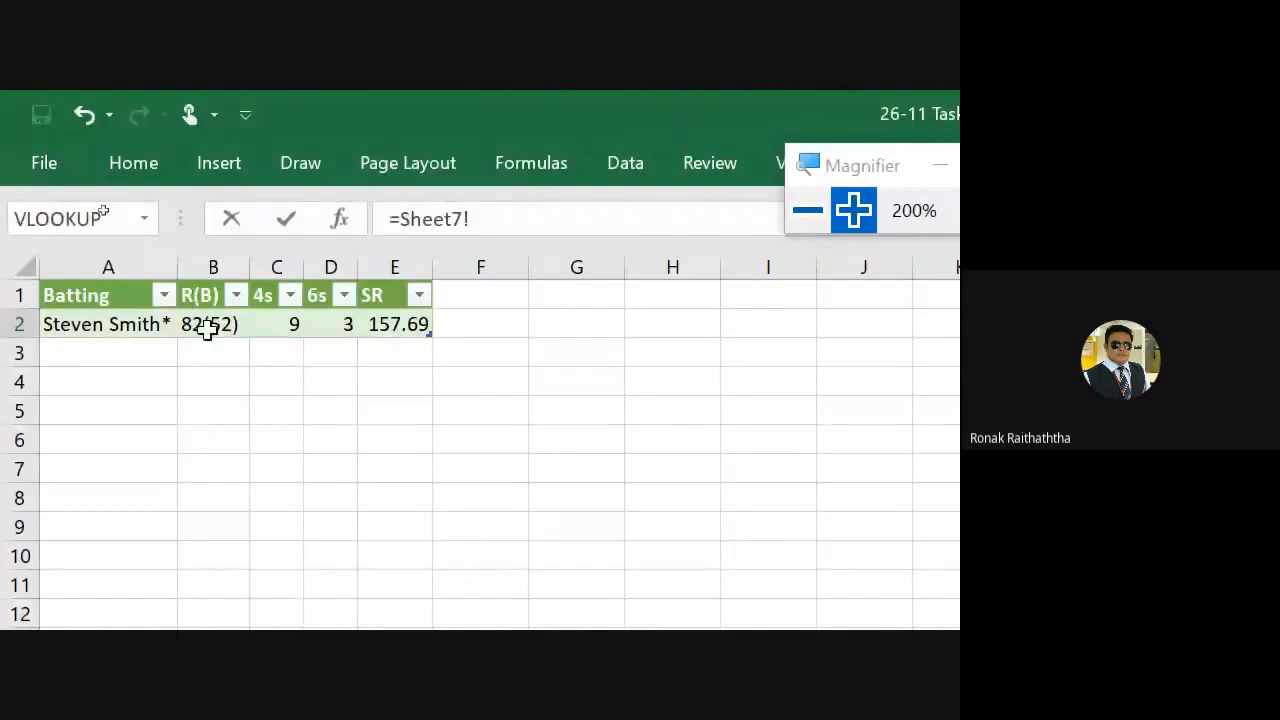
left_click(133, 324)
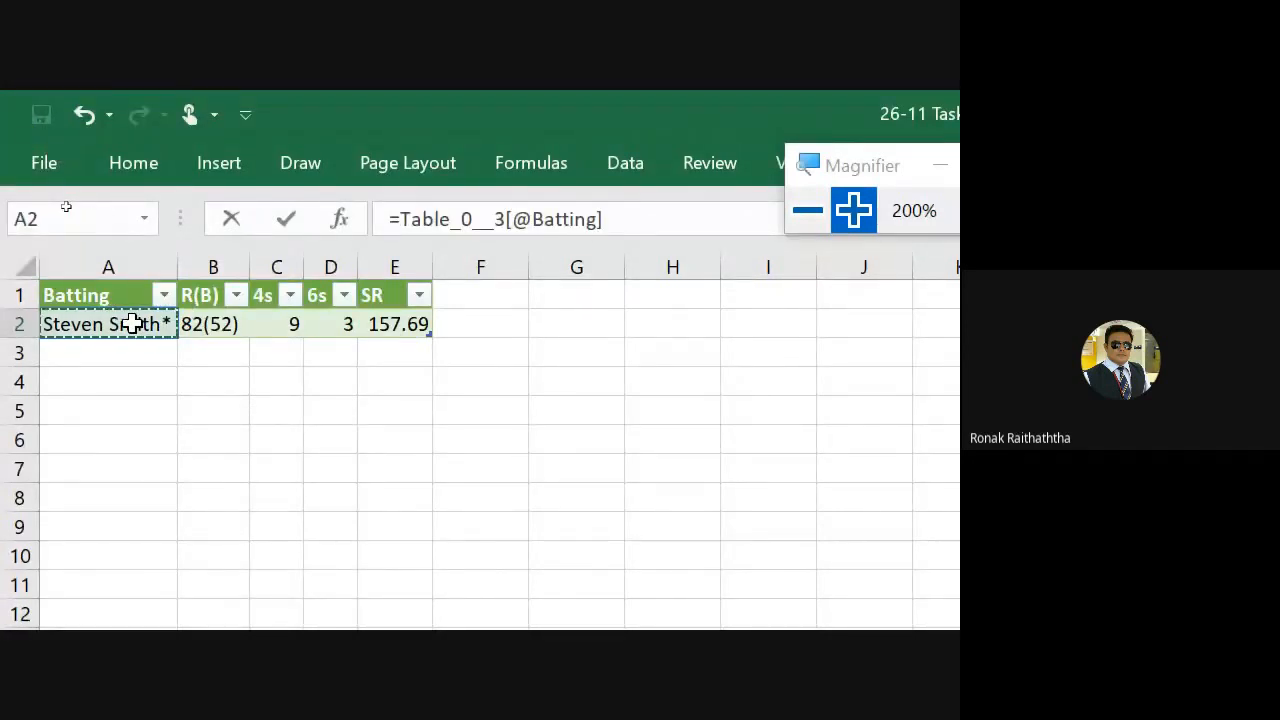
key("Return")
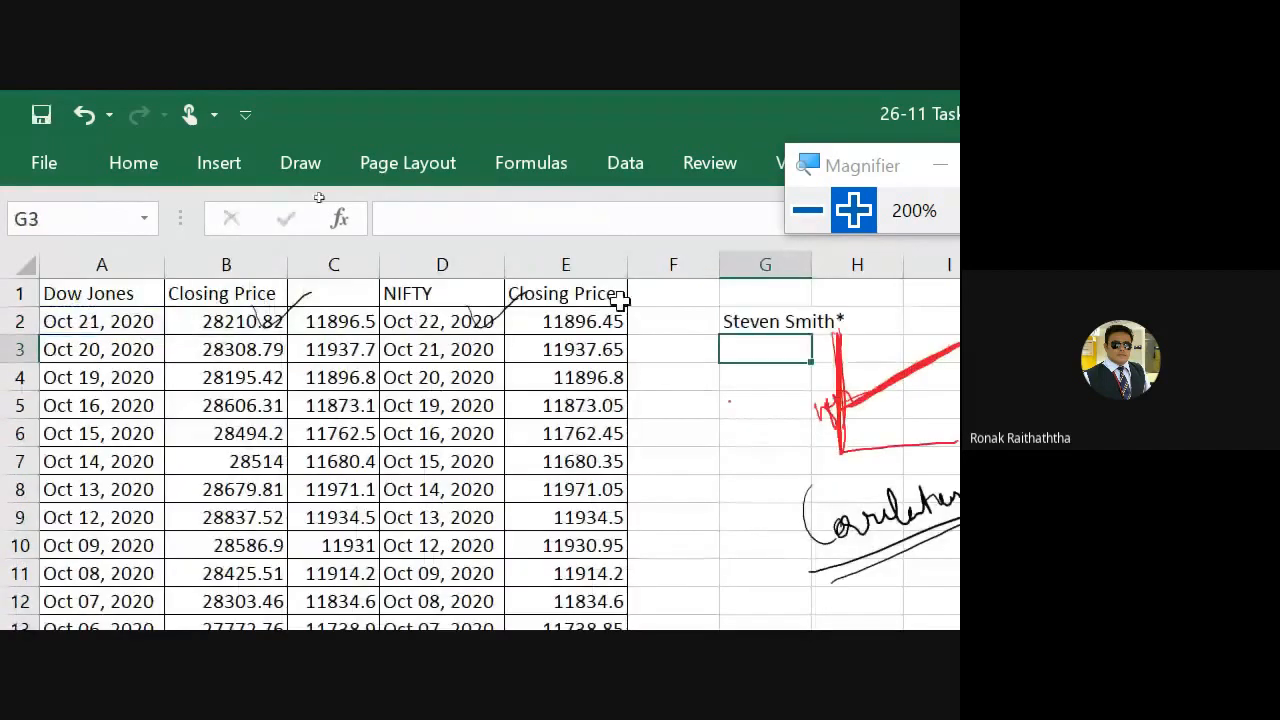
left_click_drag(714, 264, 797, 264)
Delete the handwritten red graph strokes and the underlined Correlation note next to the linked batter's name
left_click(812, 403)
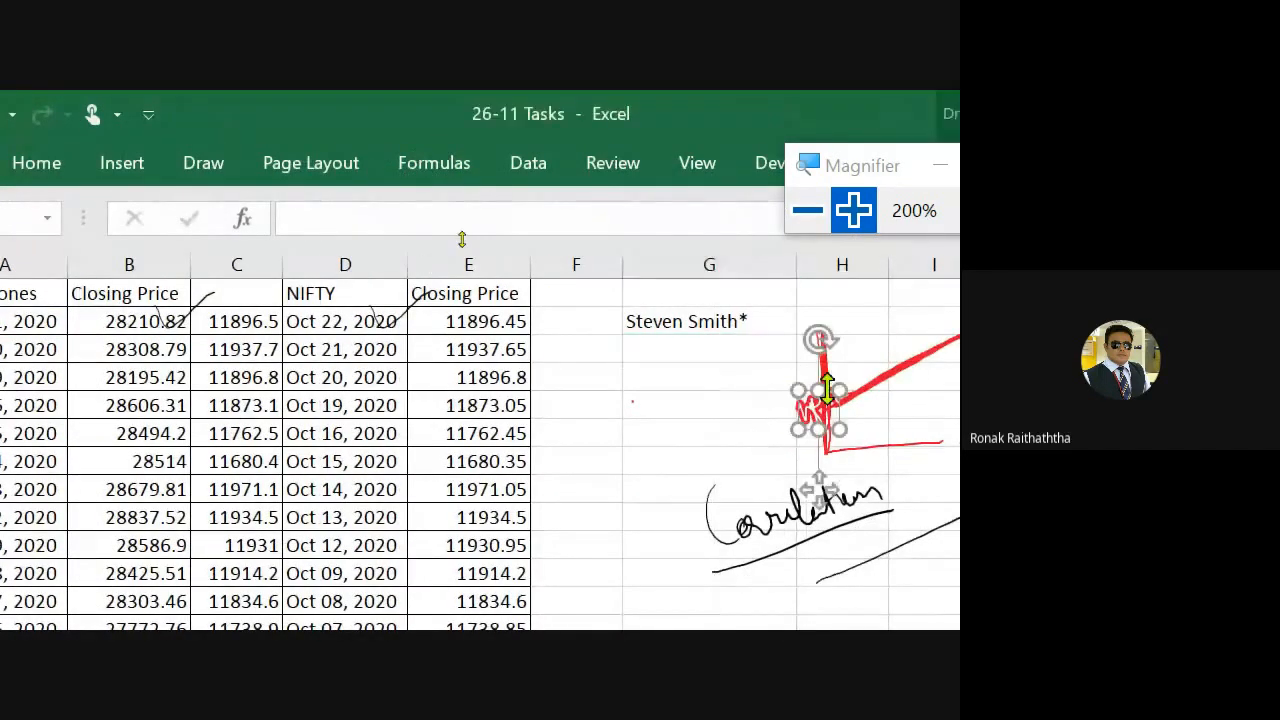
key("Delete")
left_click(873, 392)
key("Delete")
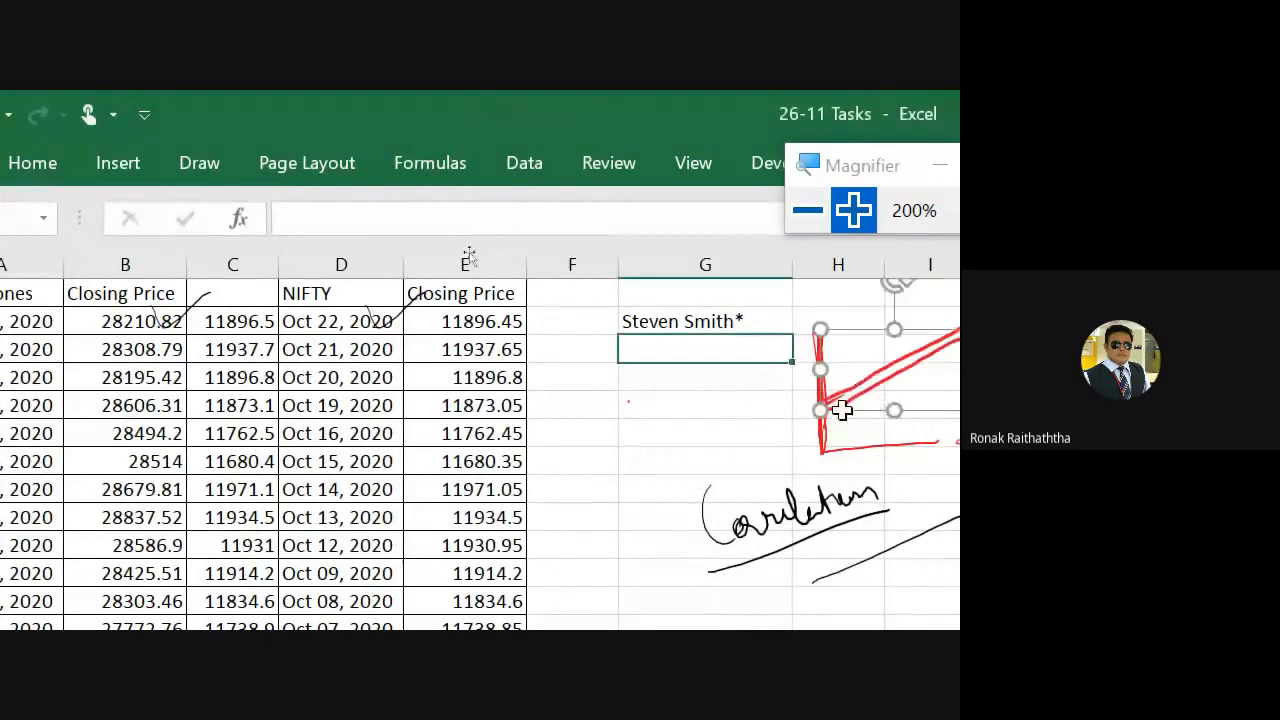
left_click(815, 415)
key("Escape")
left_click(808, 493)
key("Delete")
left_click(820, 369)
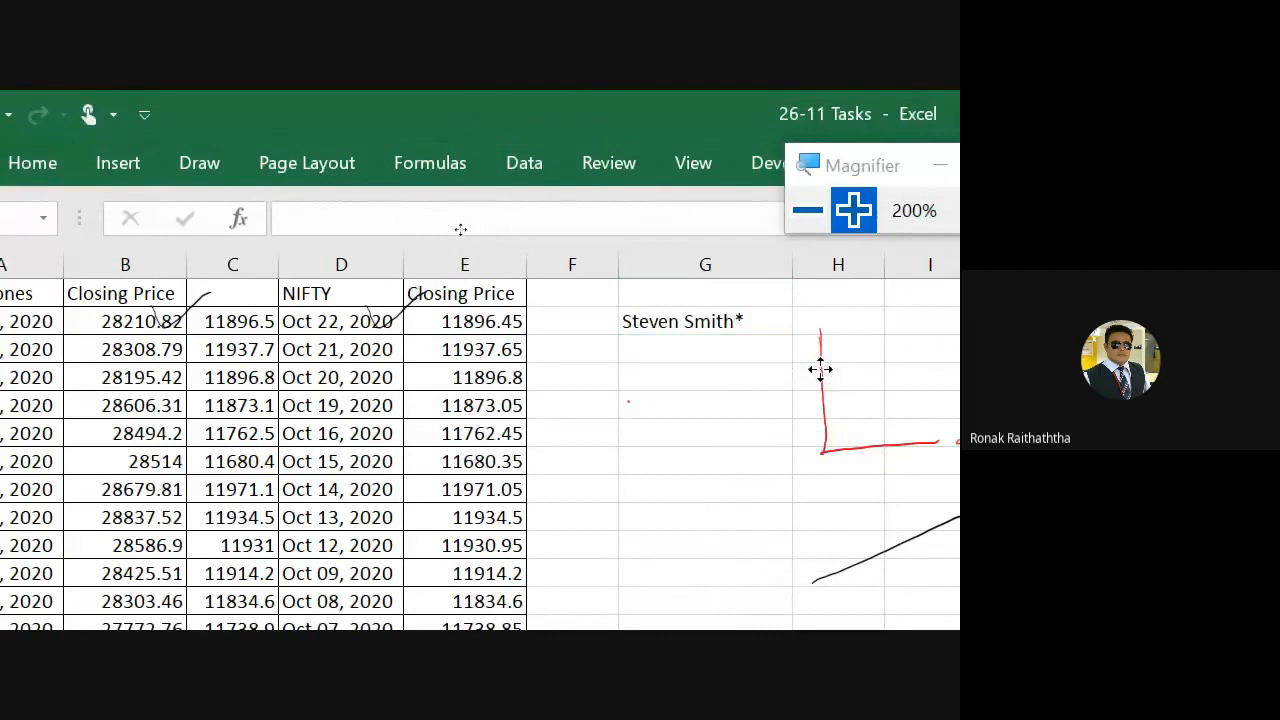
key("Delete")
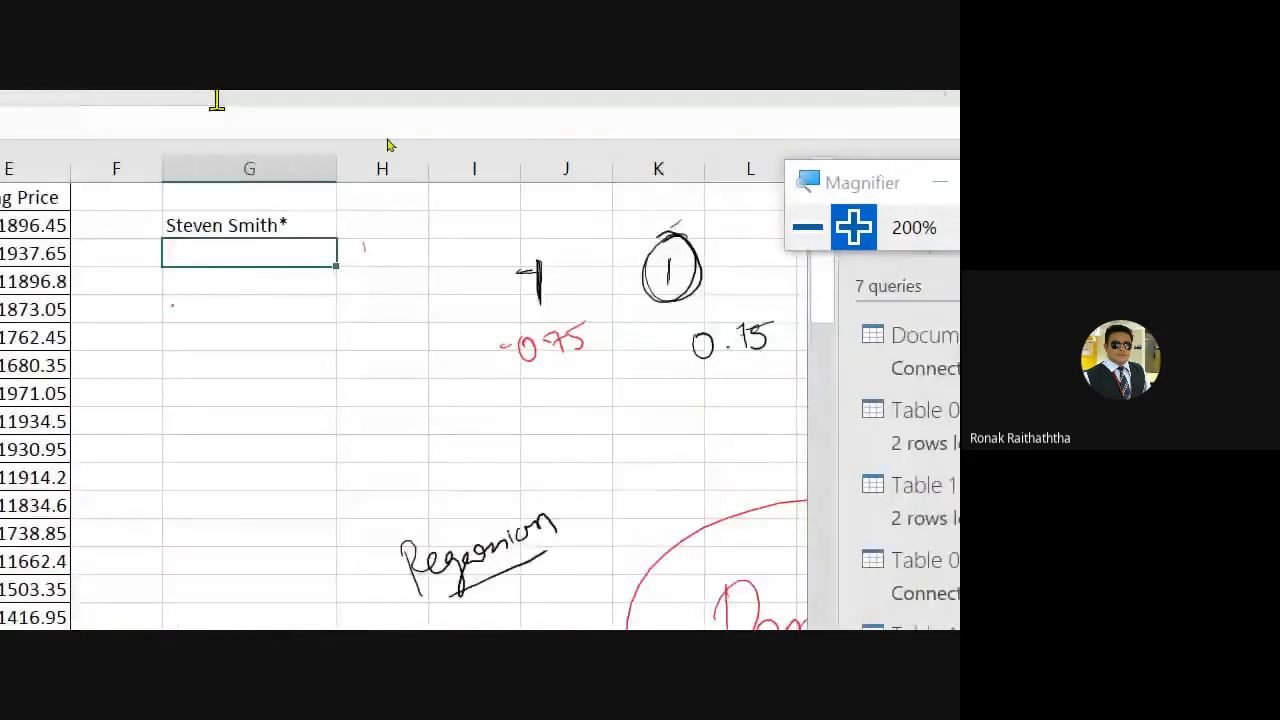
Link cell H2 on the Correlation & Regression sheet to the R(B) value in B2 of Sheet7's batting table
left_click(398, 250)
type("=")
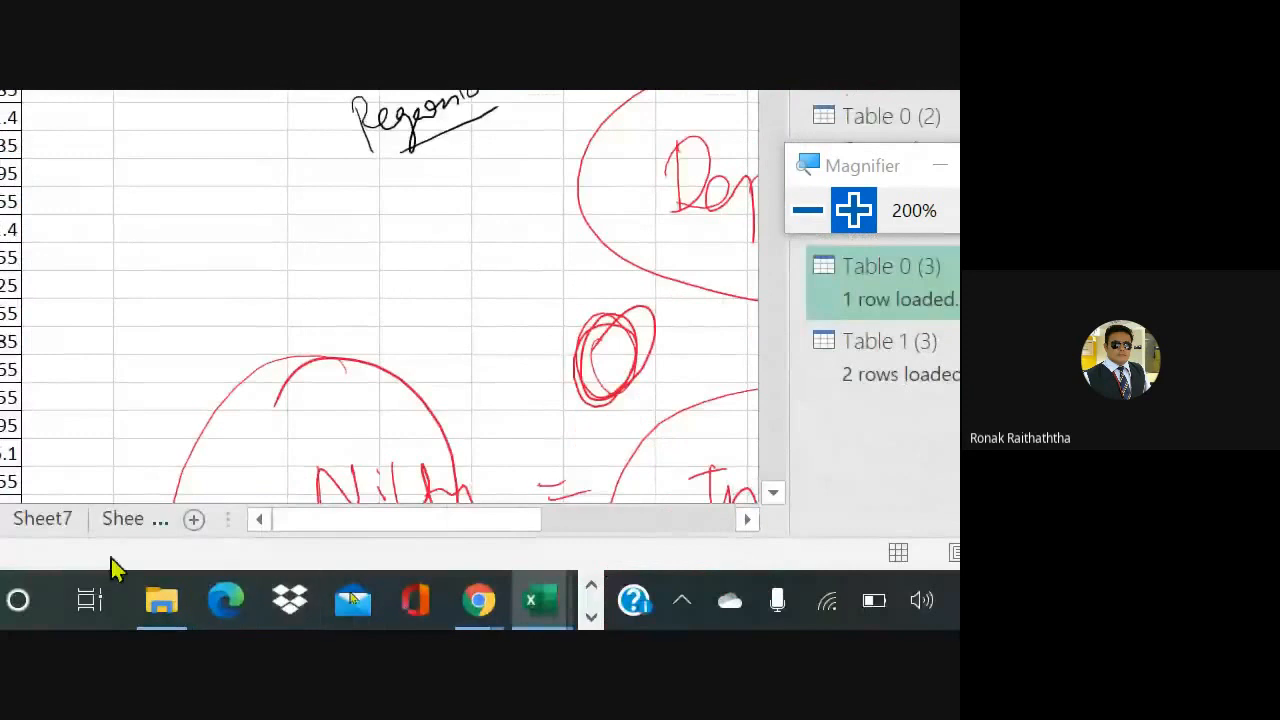
left_click(300, 523)
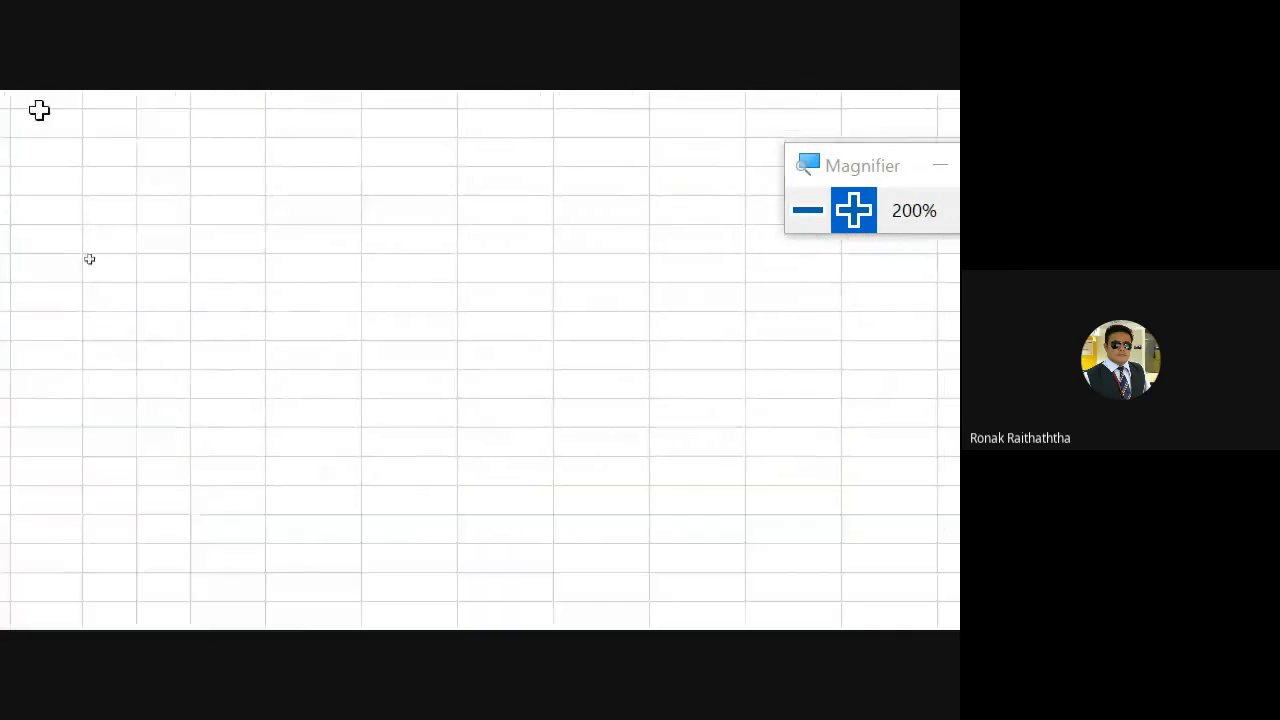
left_click(218, 250)
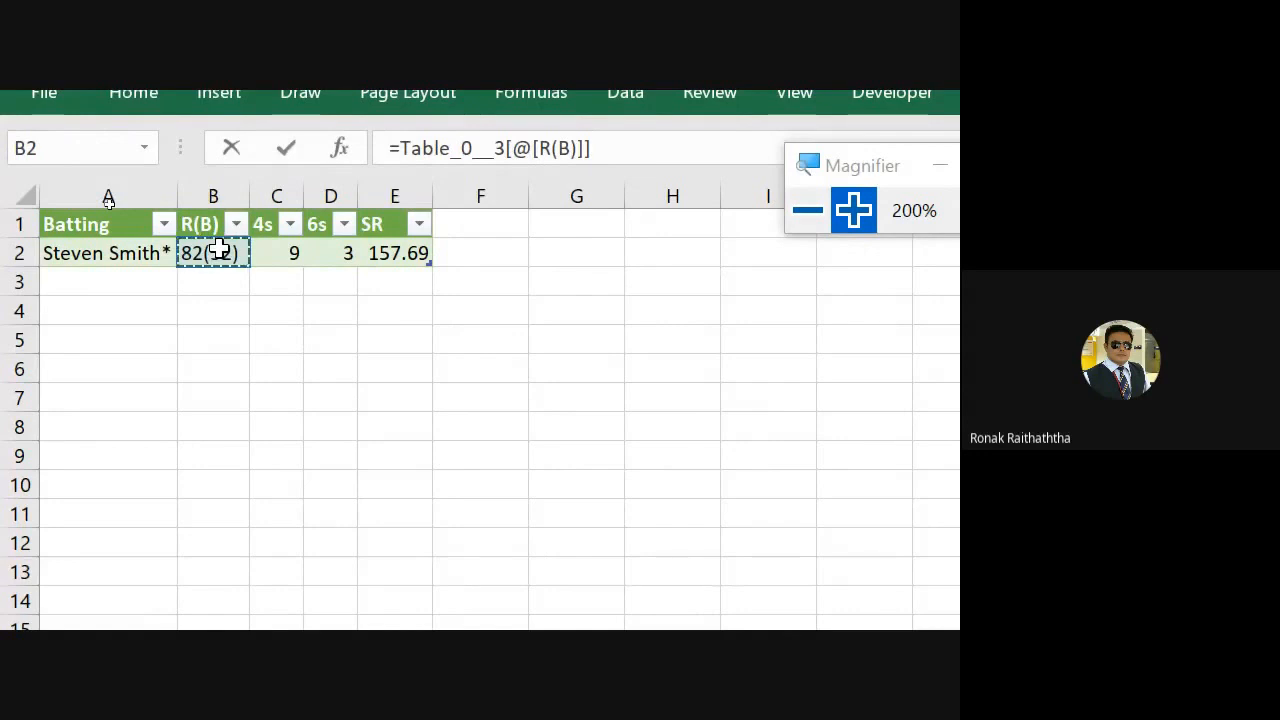
key("Return")
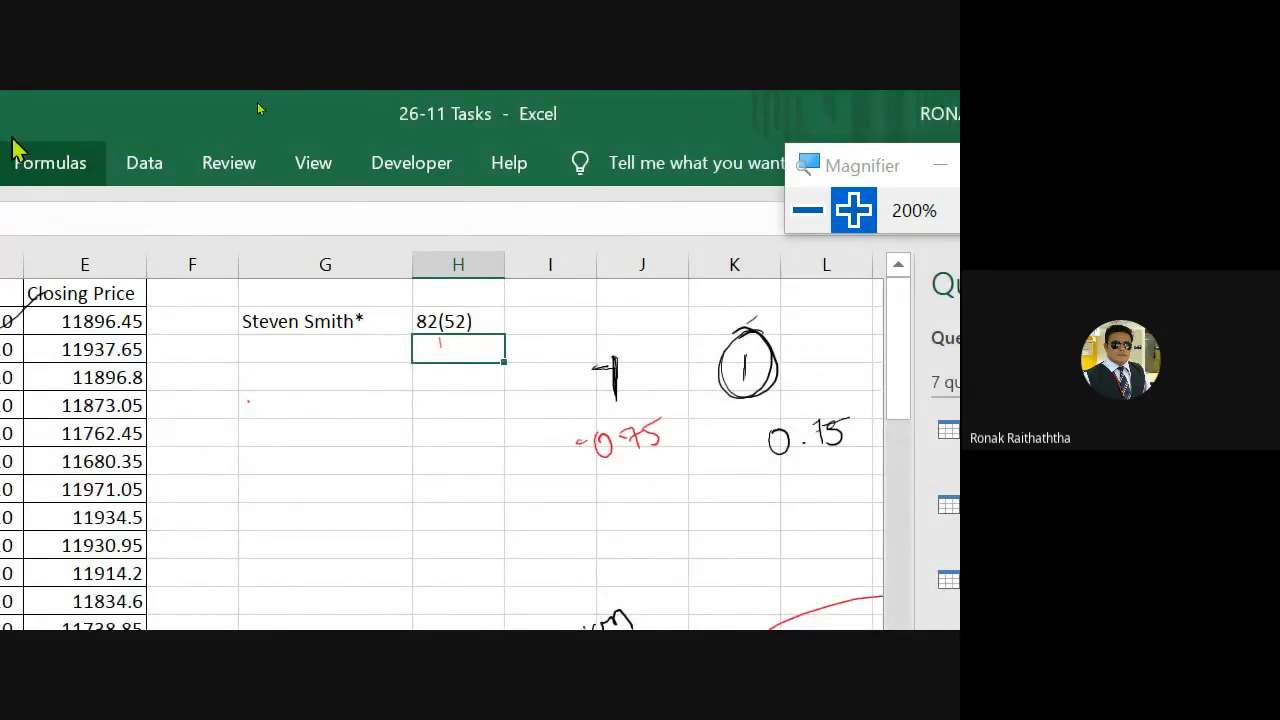
Highlight the linked batter's name and score in G2:H2 with a yellow fill
left_click_drag(280, 319, 417, 303)
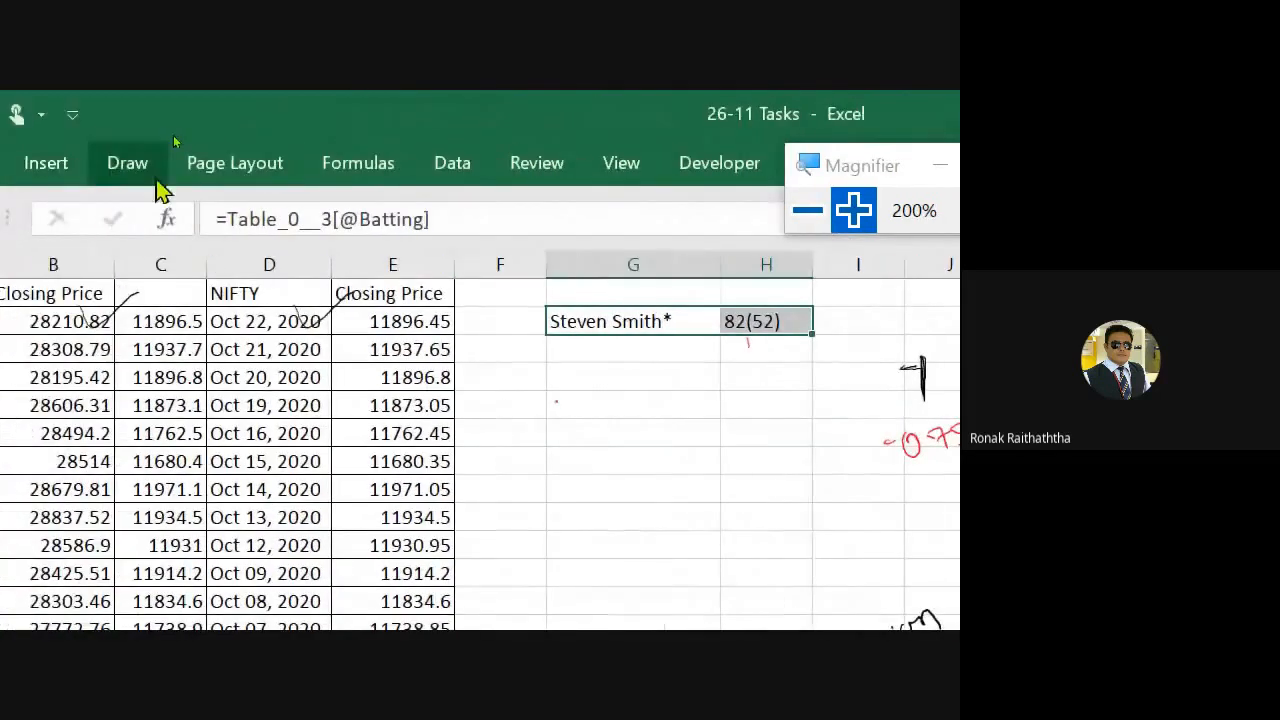
left_click(455, 167)
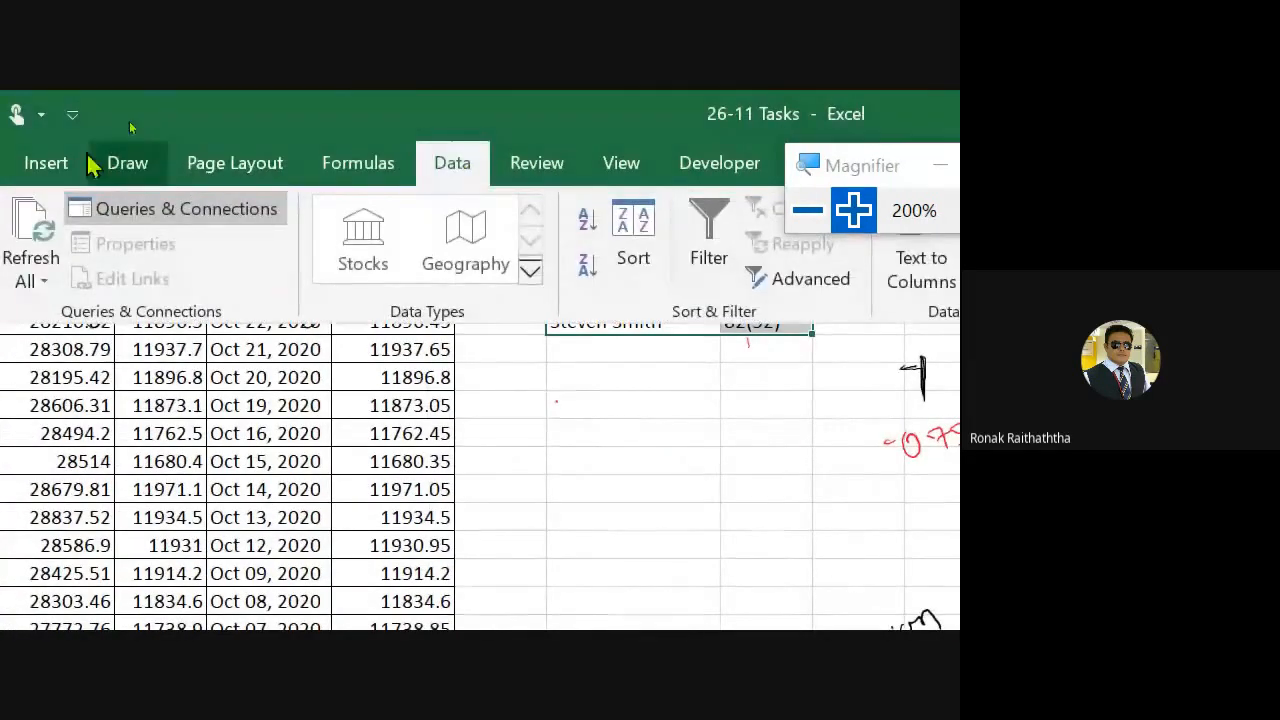
left_click(135, 158)
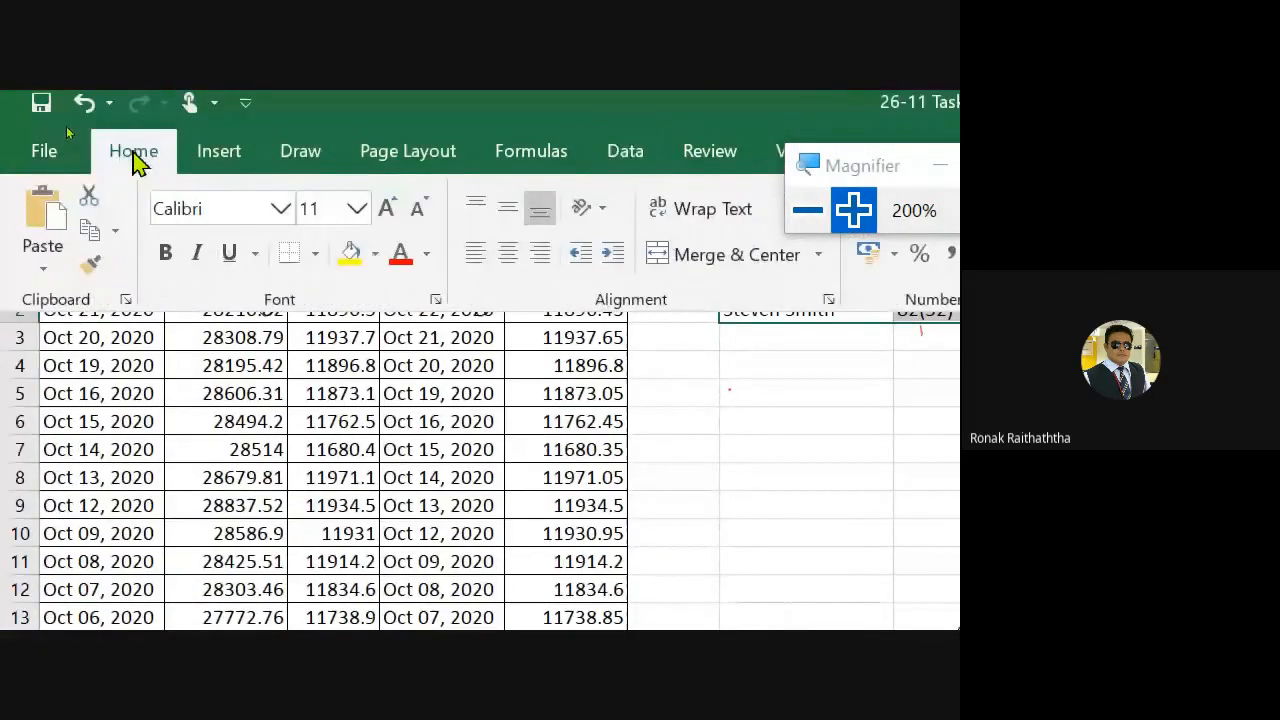
left_click(345, 256)
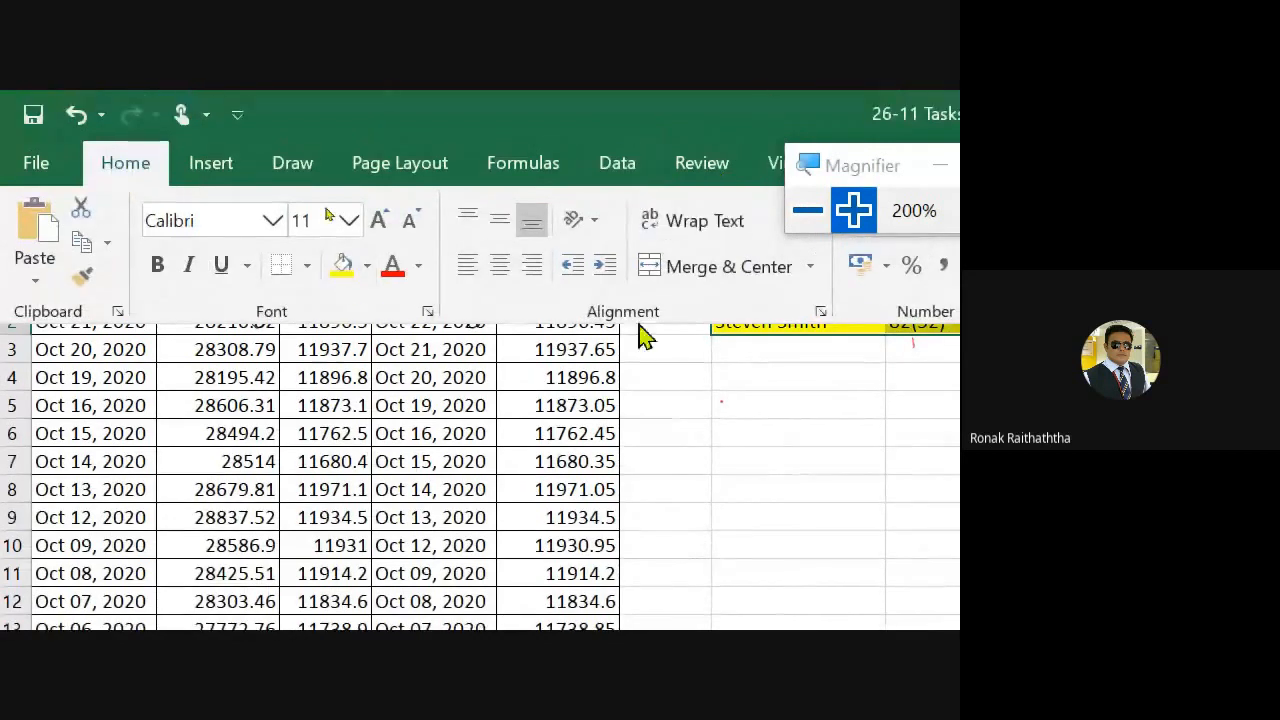
left_click(750, 362)
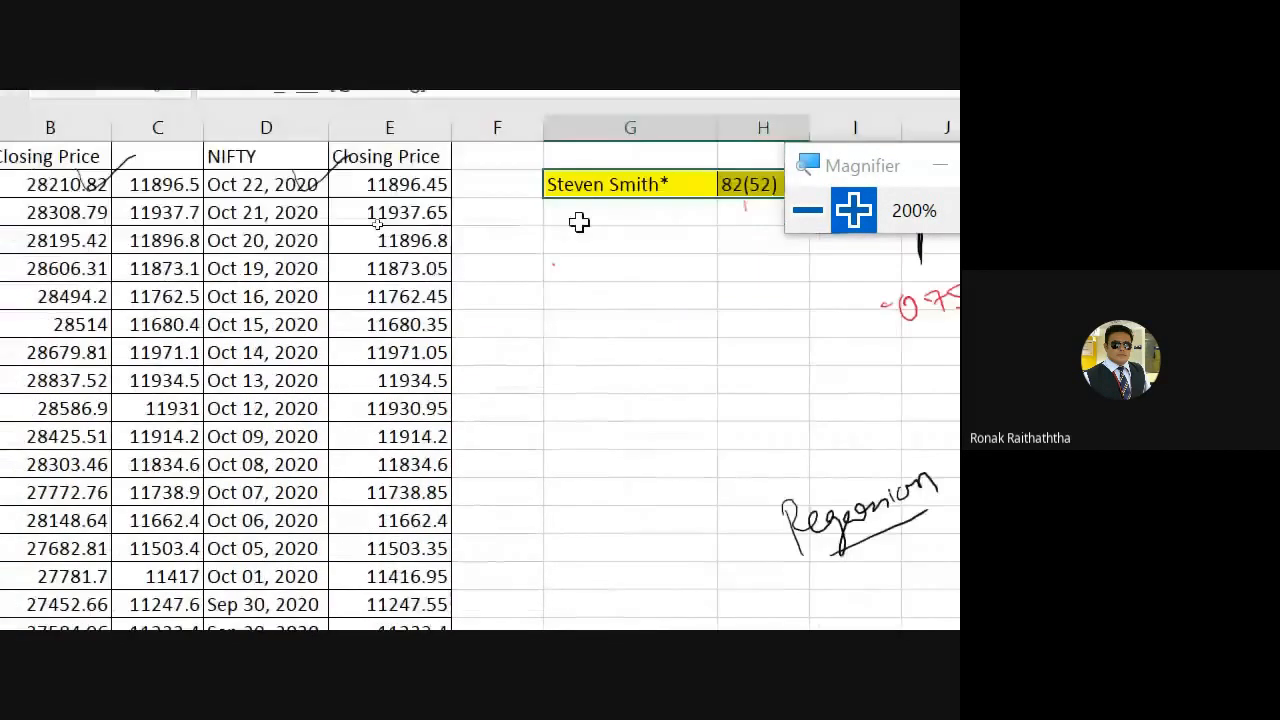
left_click(747, 359)
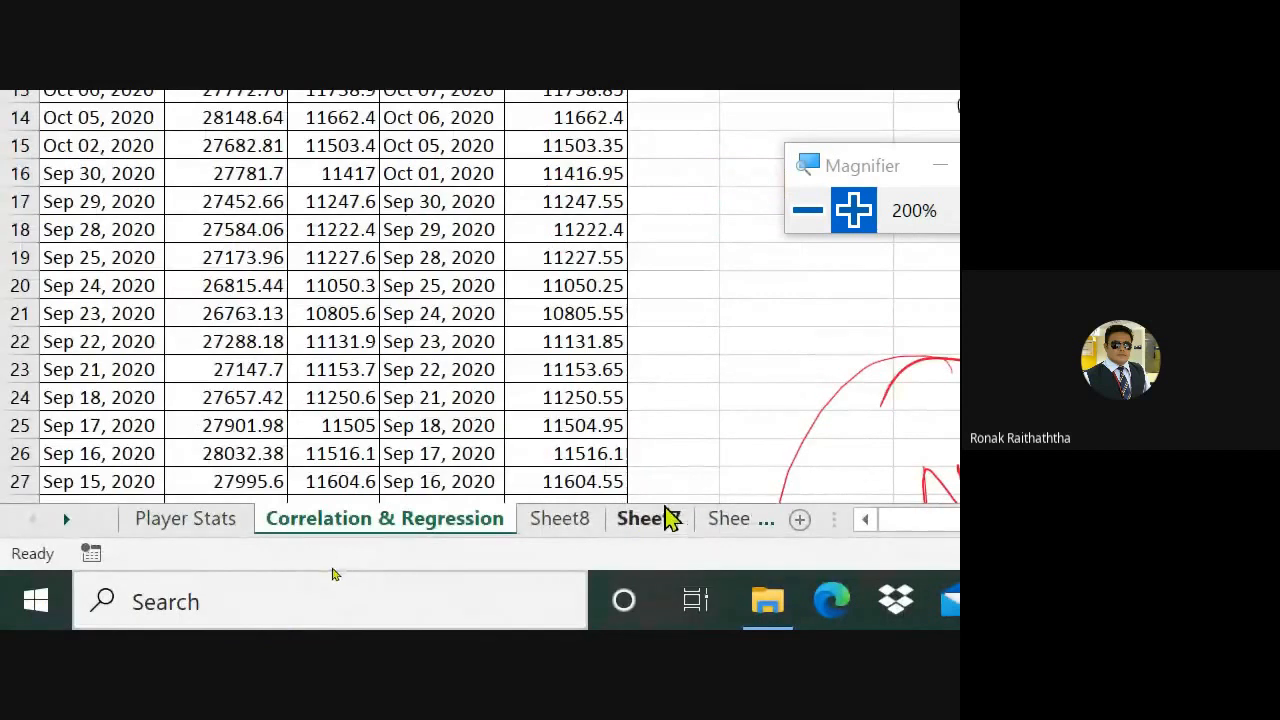
Check the refreshed batting rows on Sheet7 and compare them with the linked cells on the Correlation & Regression sheet
left_click(667, 518)
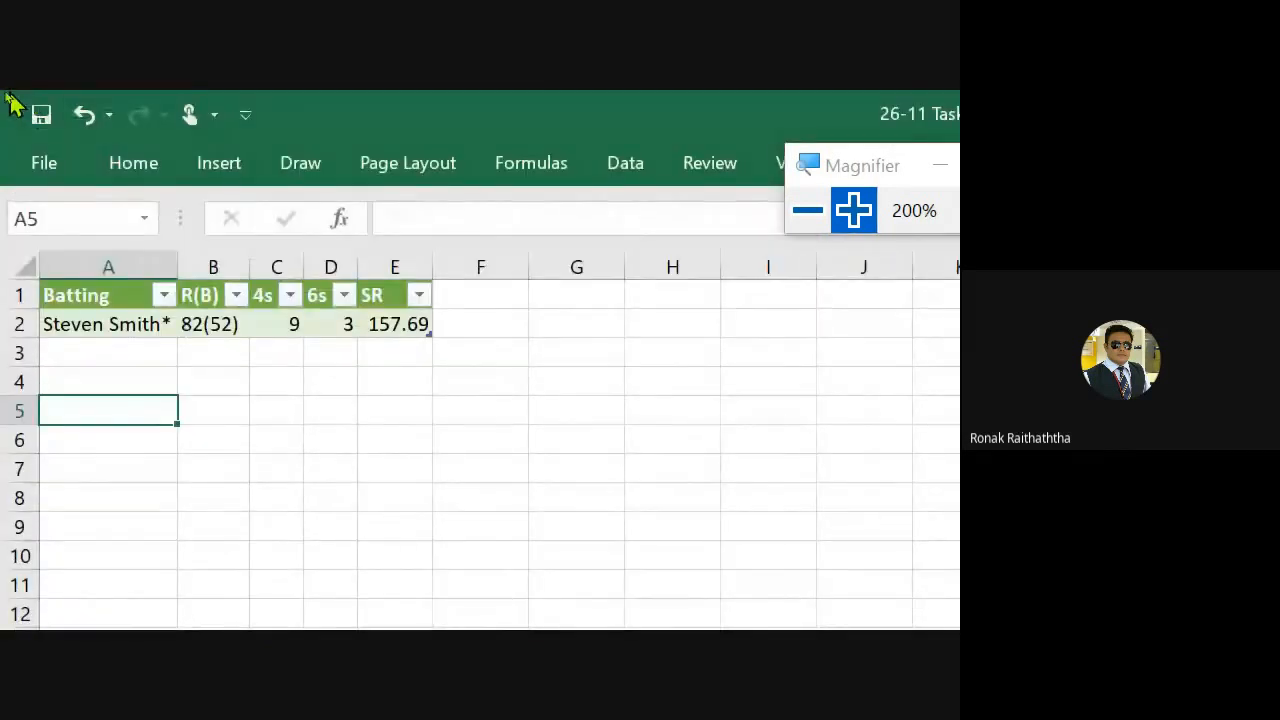
left_click(190, 325)
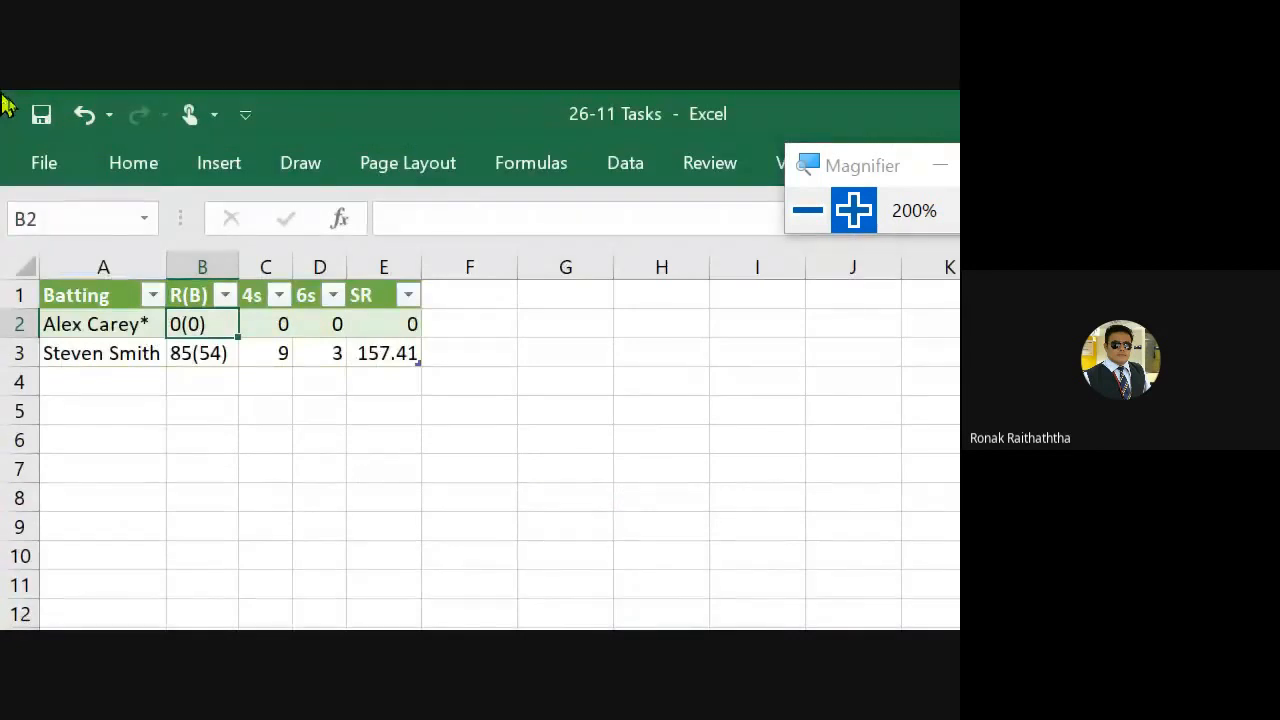
left_click(203, 354)
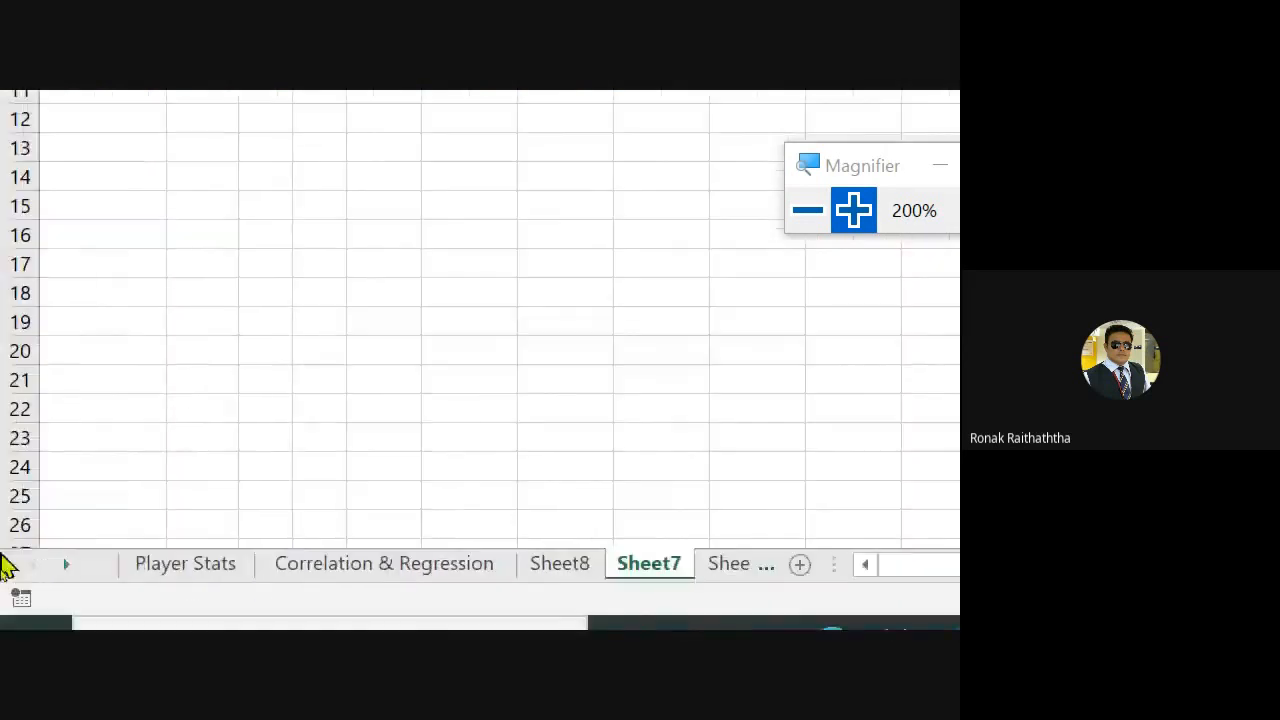
left_click(560, 578)
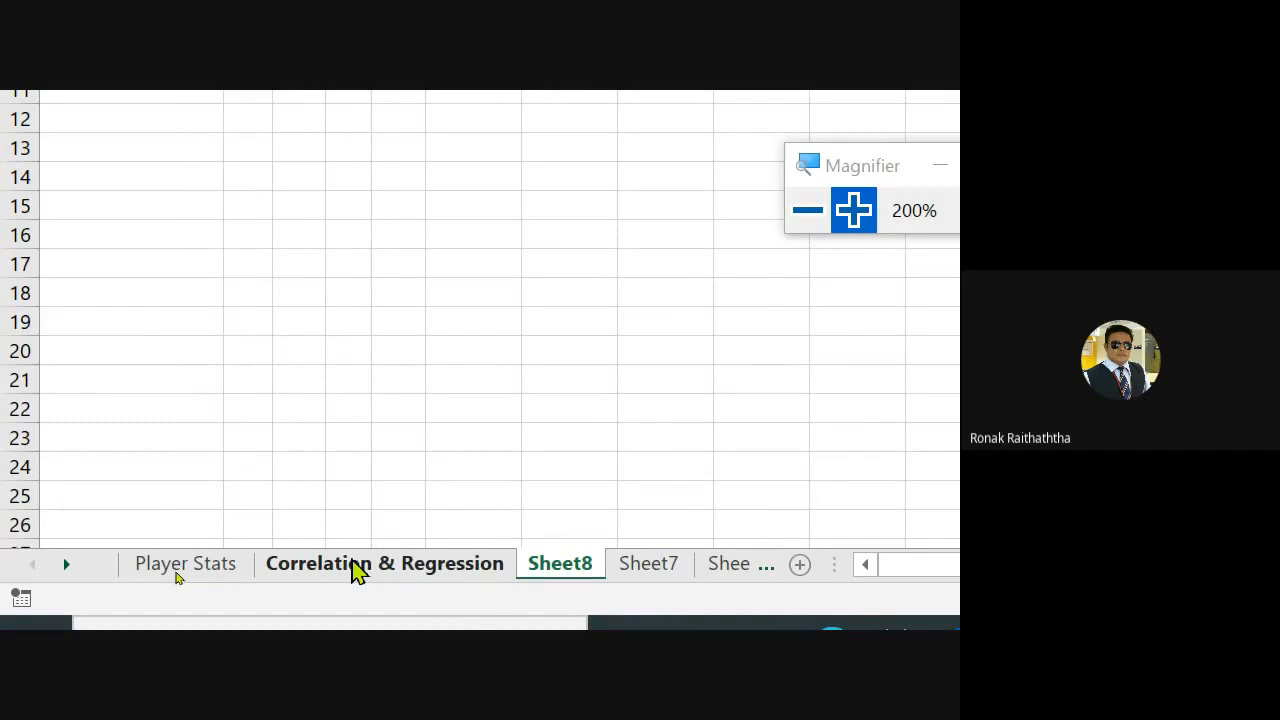
left_click(360, 566)
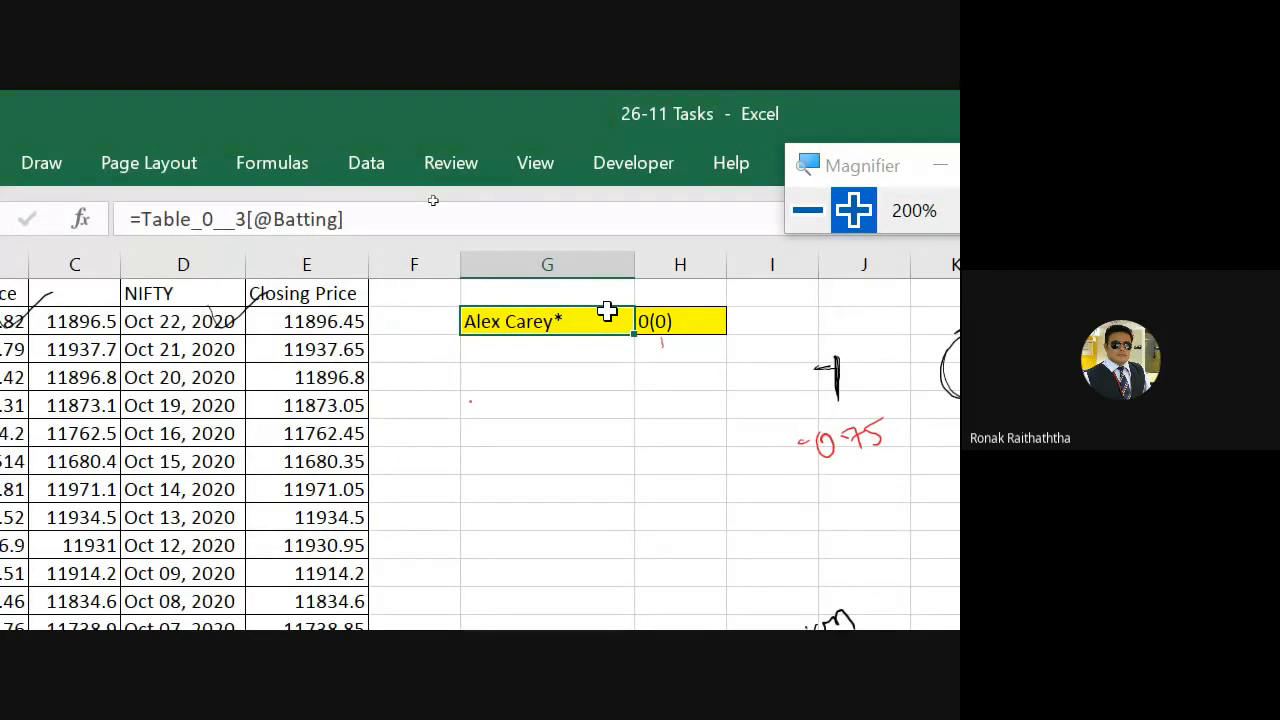
Link cell G3 to the second batter's name in A3 of Sheet7's batting table
key("Down")
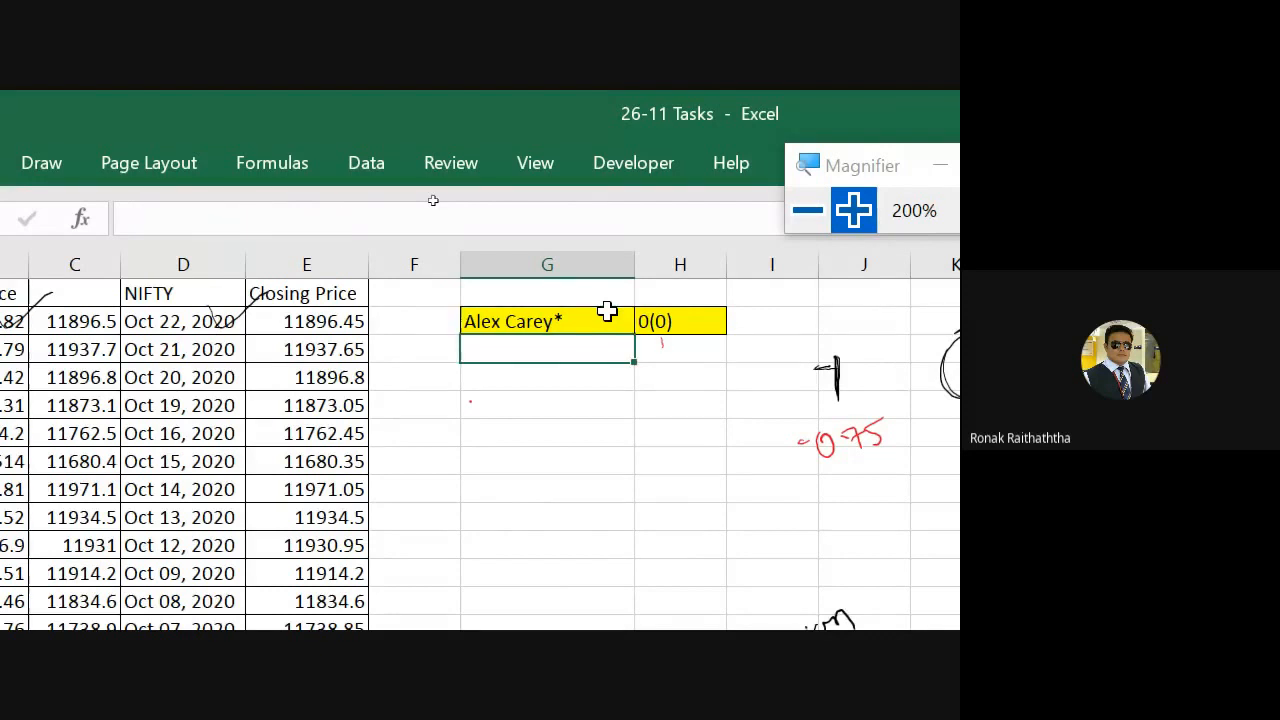
type("=")
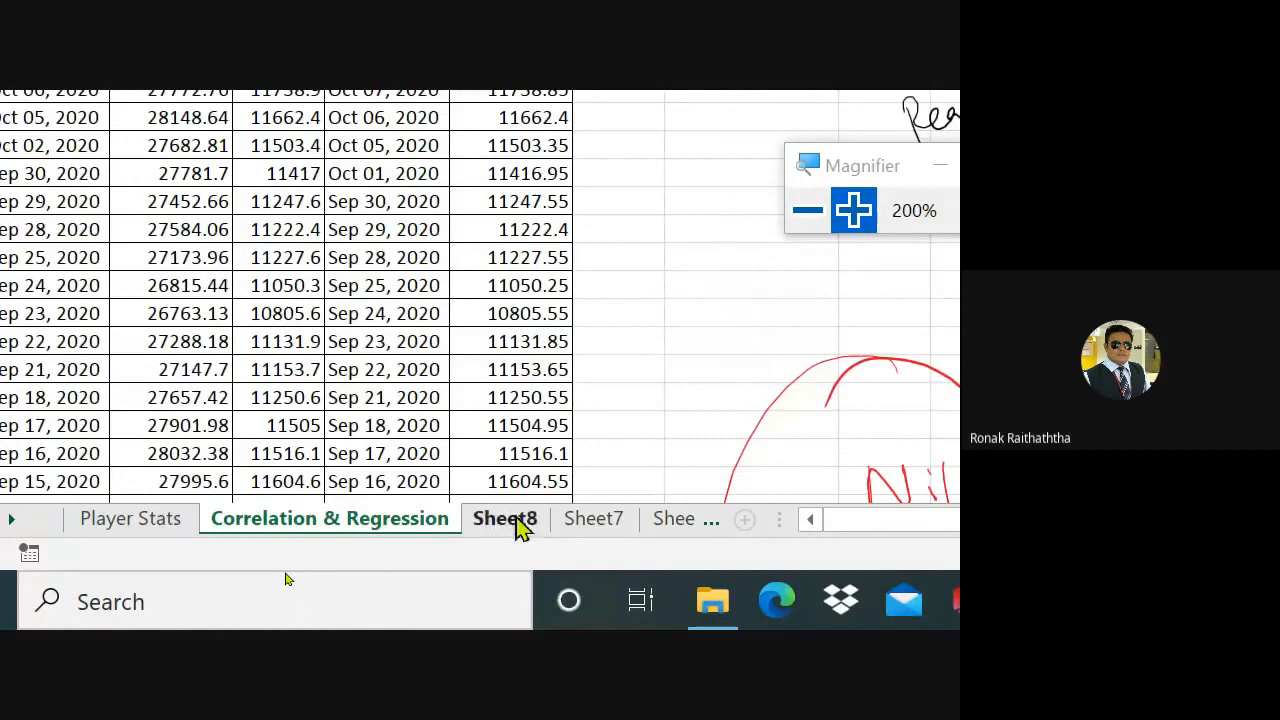
left_click(593, 524)
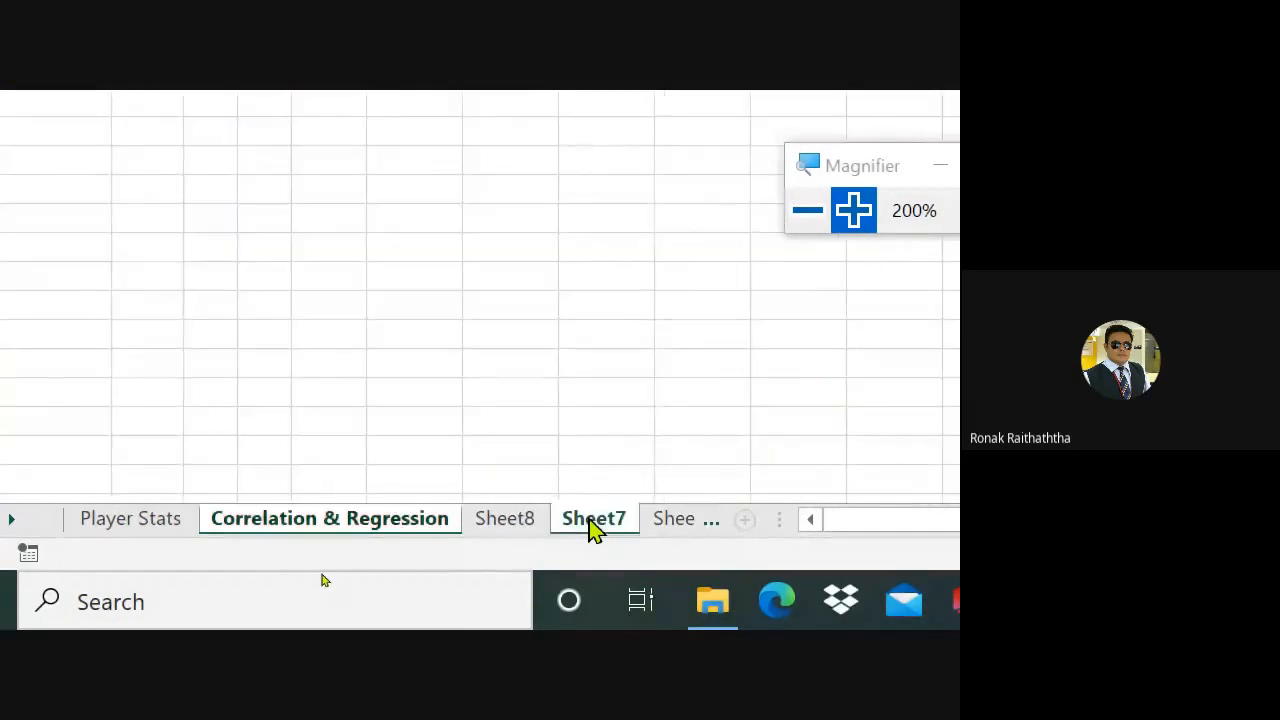
left_click(103, 248)
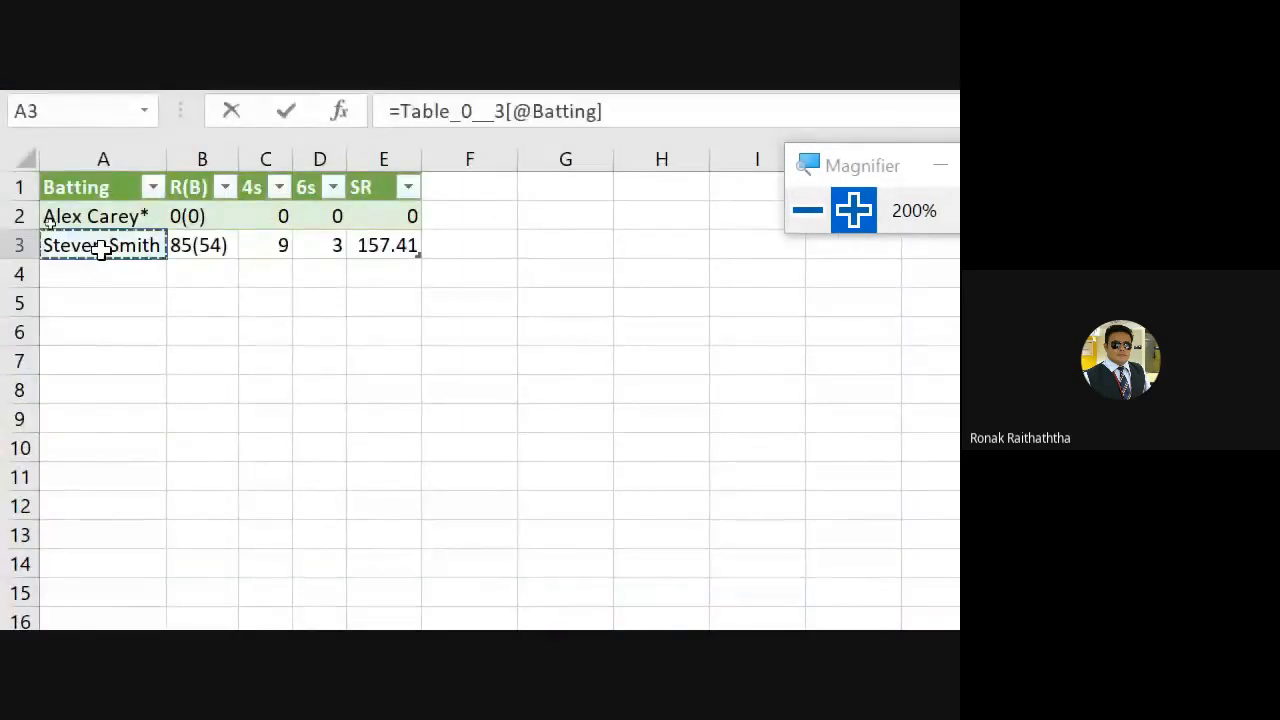
key("Return")
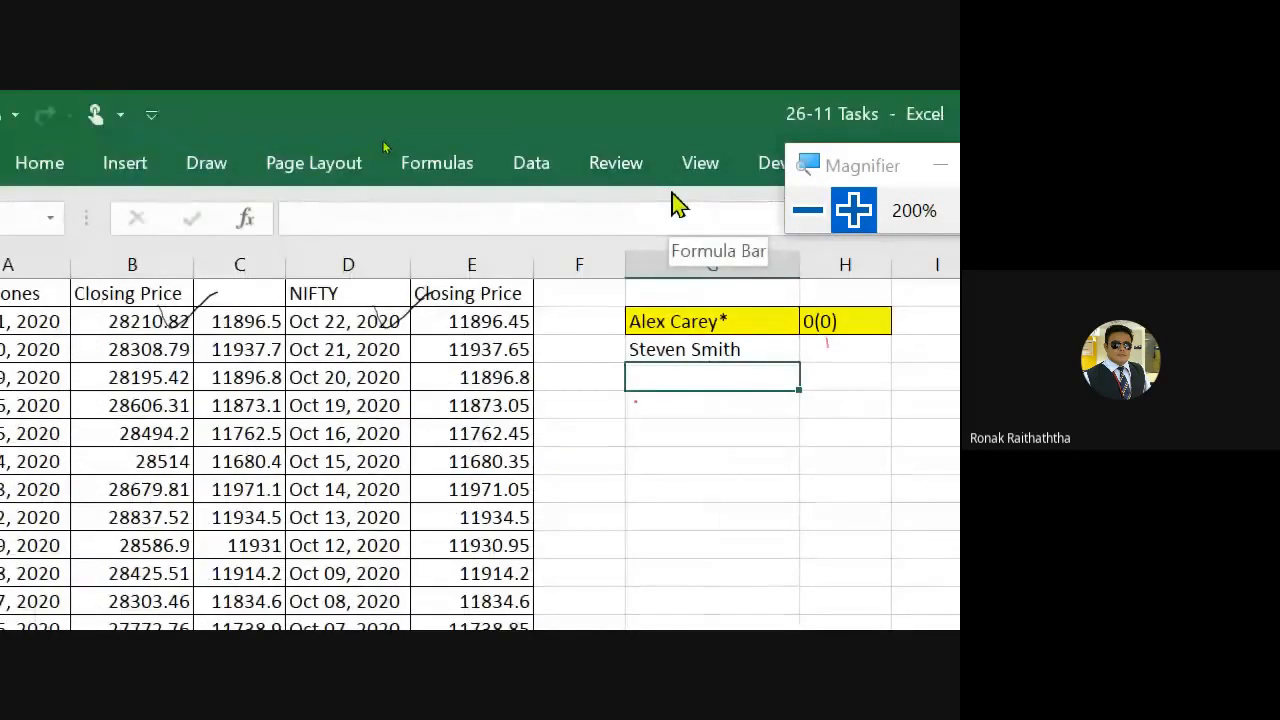
Link cell H3 to the second batter's R(B) value in B3 of Sheet7's batting table
left_click(815, 344)
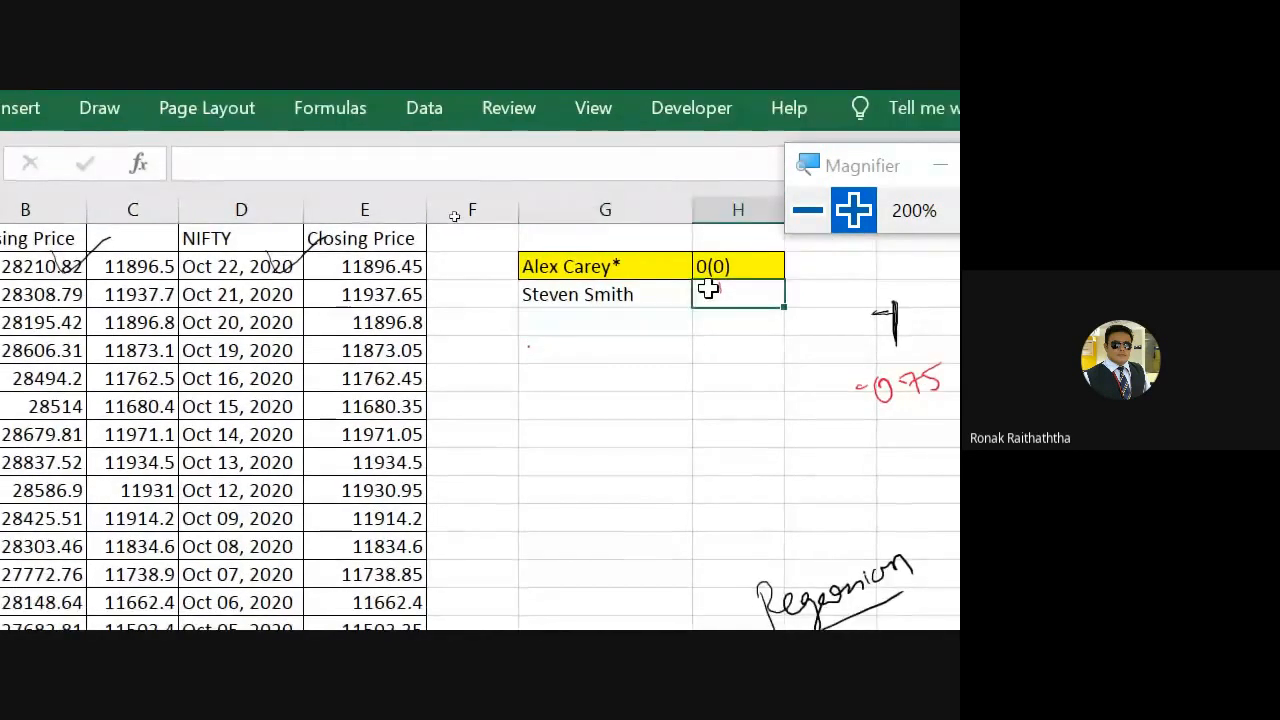
type("=")
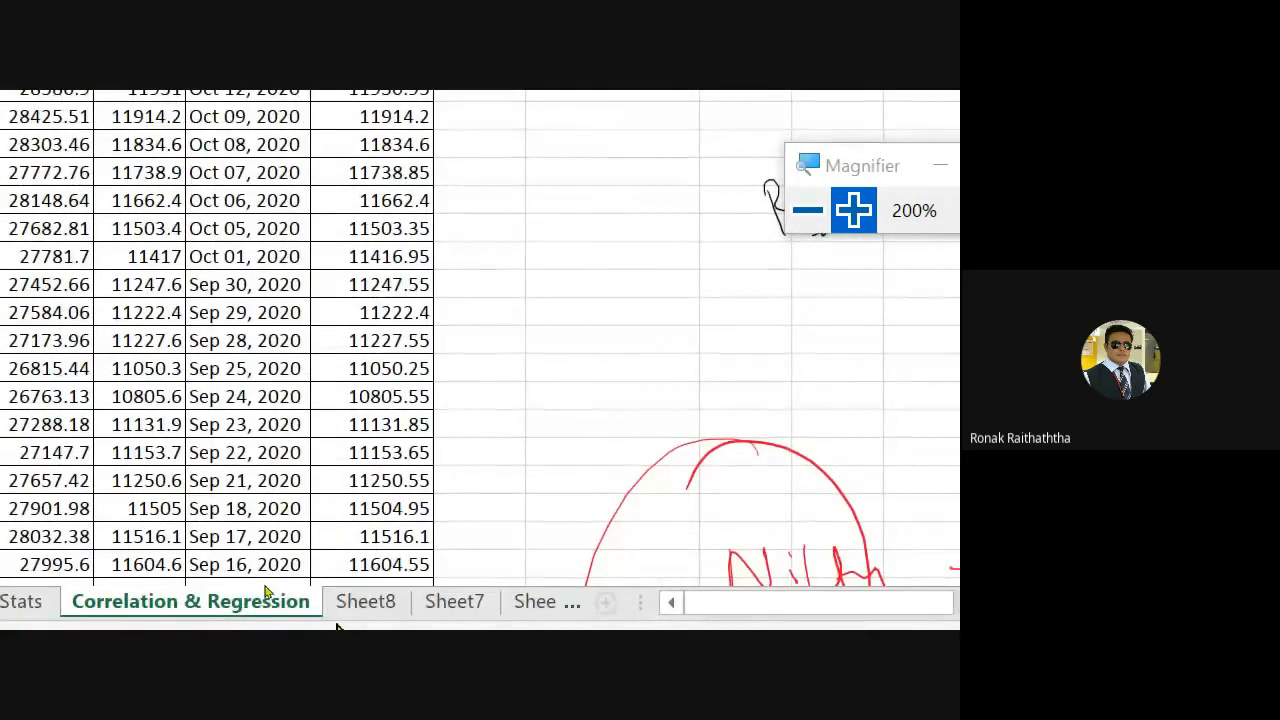
left_click(365, 601)
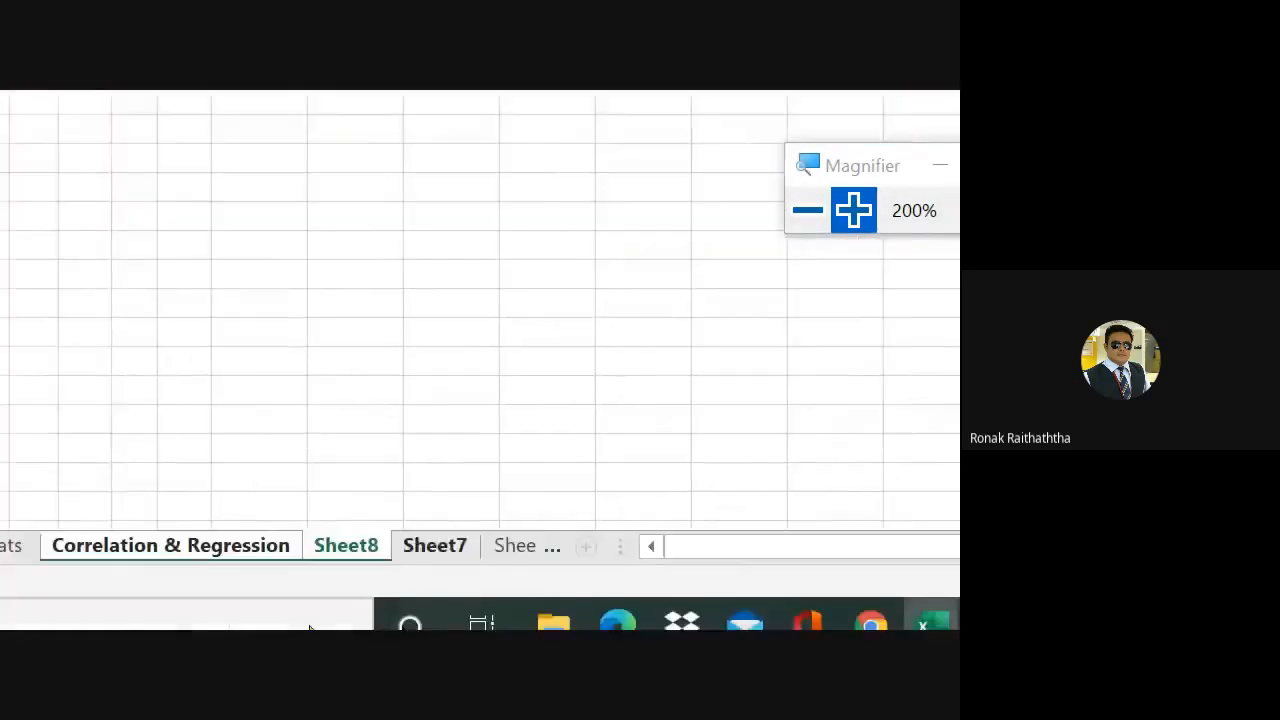
left_click(434, 518)
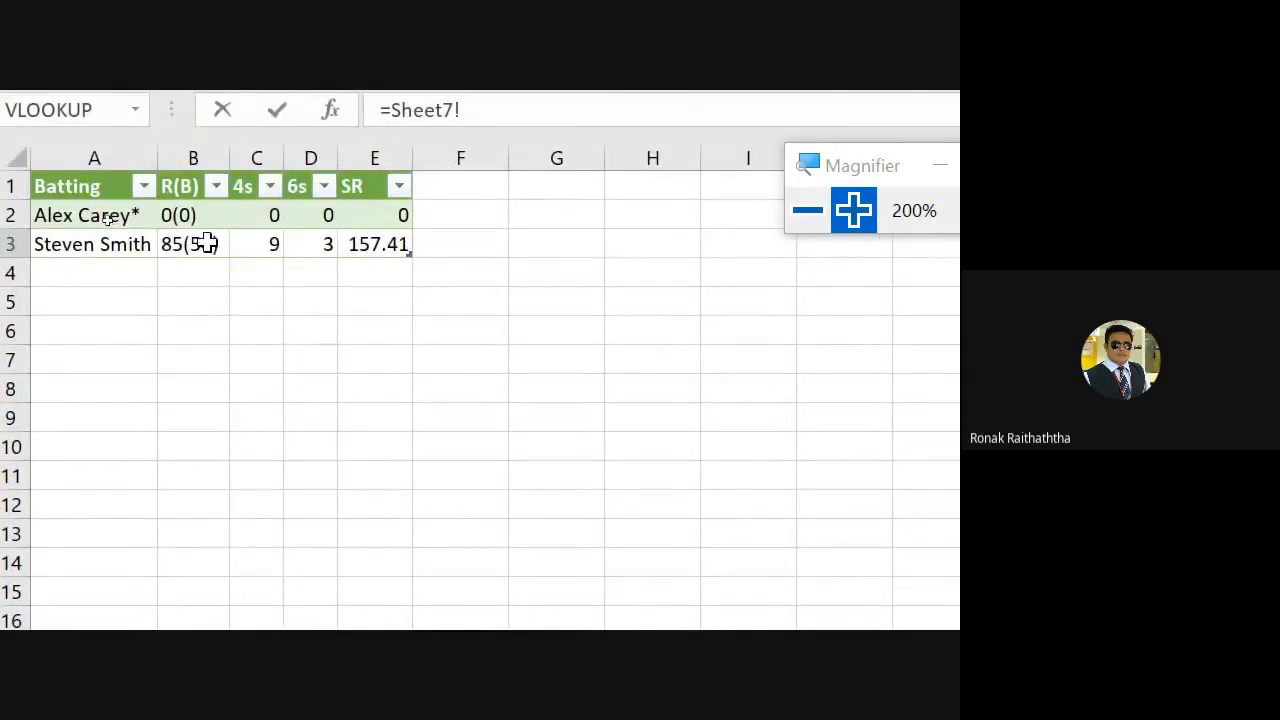
left_click(208, 244)
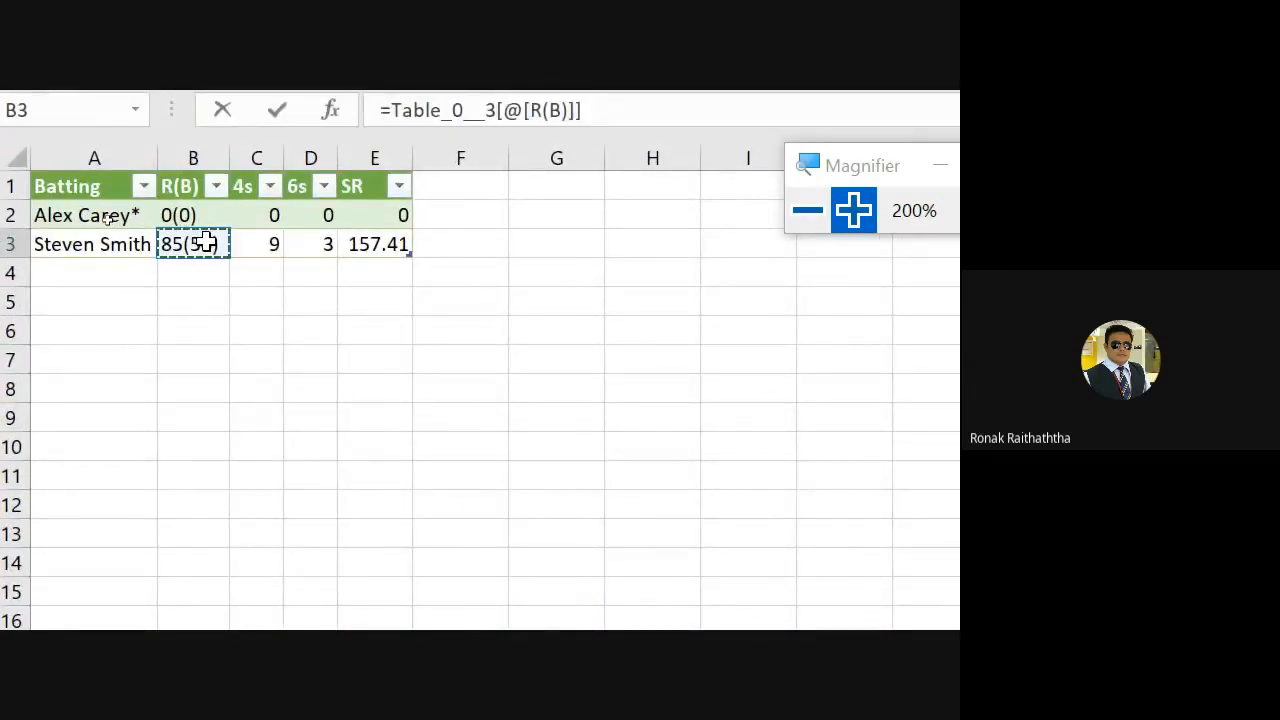
key("Return")
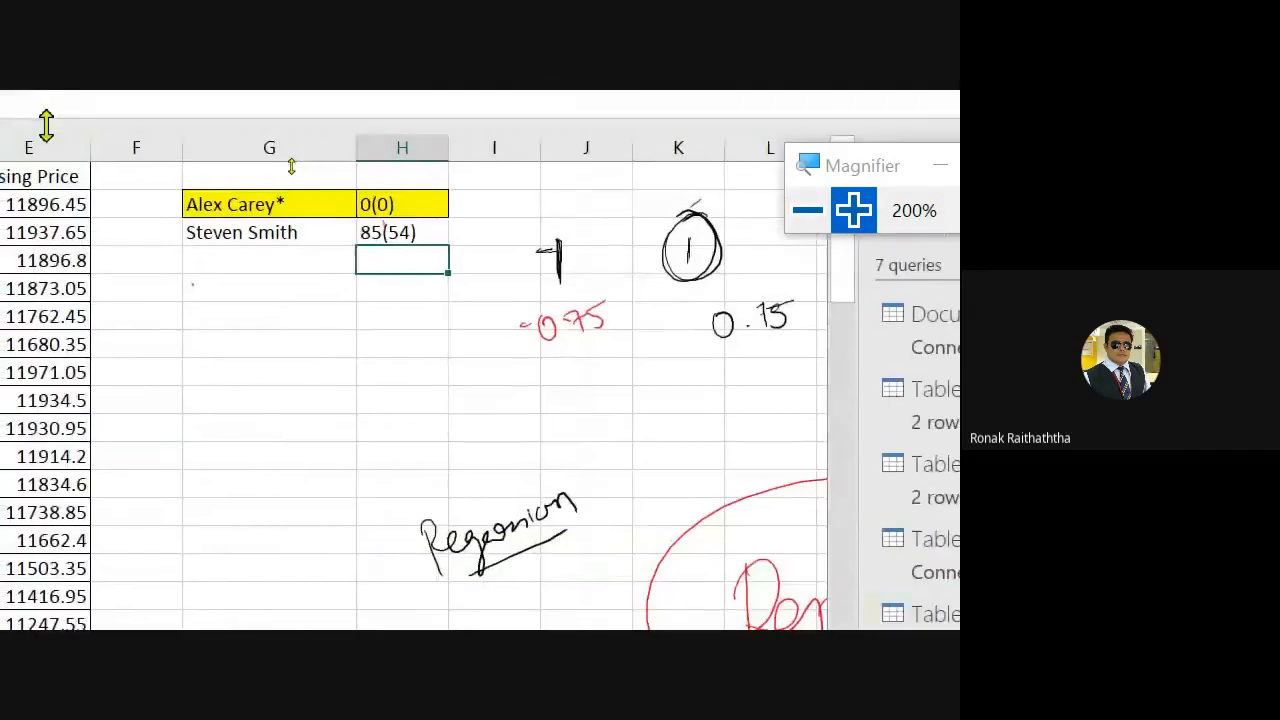
Highlight the second batter's linked name and score in G3:H3 with the same yellow fill
key("Up")
key("Left")
key("shift+Right")
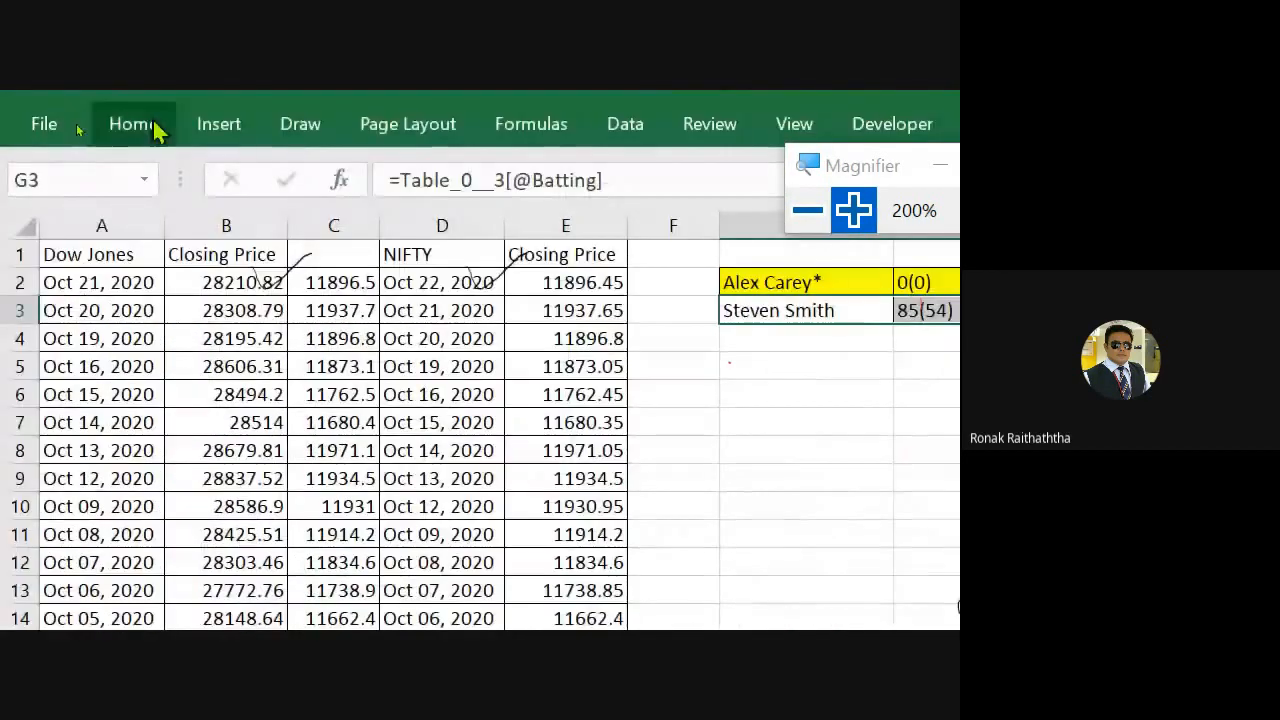
left_click(157, 129)
left_click(350, 225)
left_click(791, 349)
left_click(667, 341)
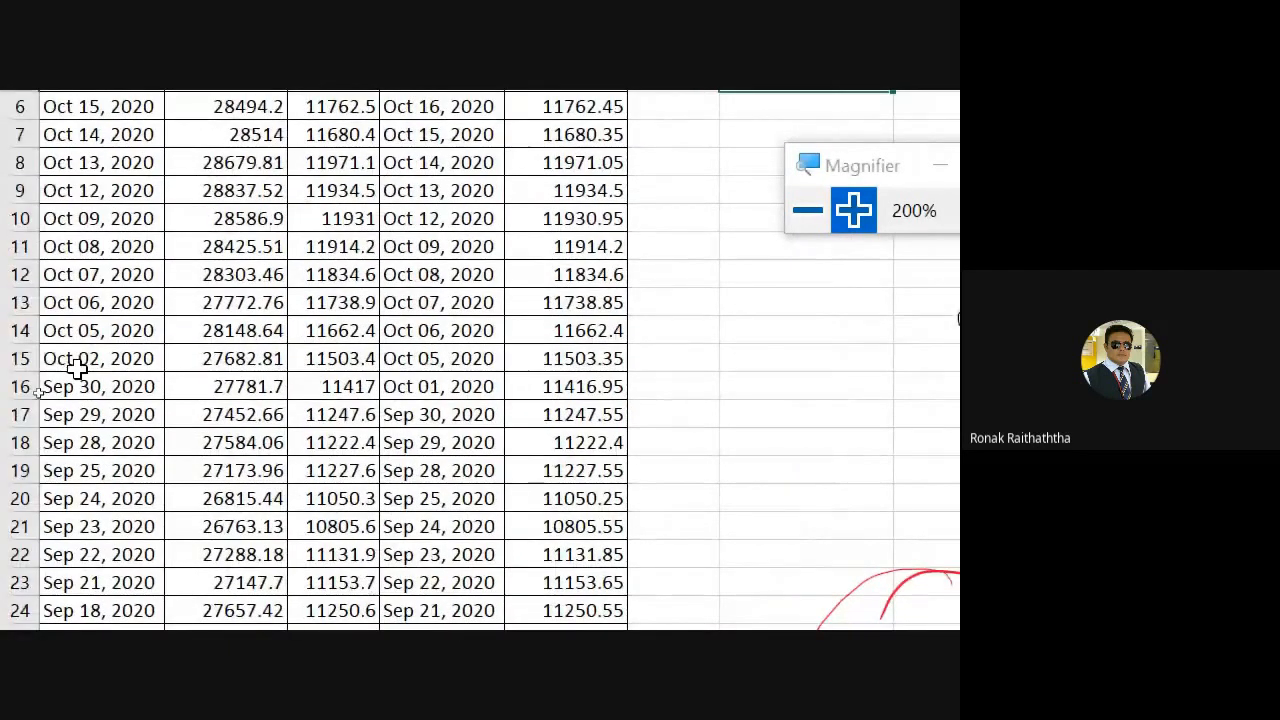
key("alt+Tab")
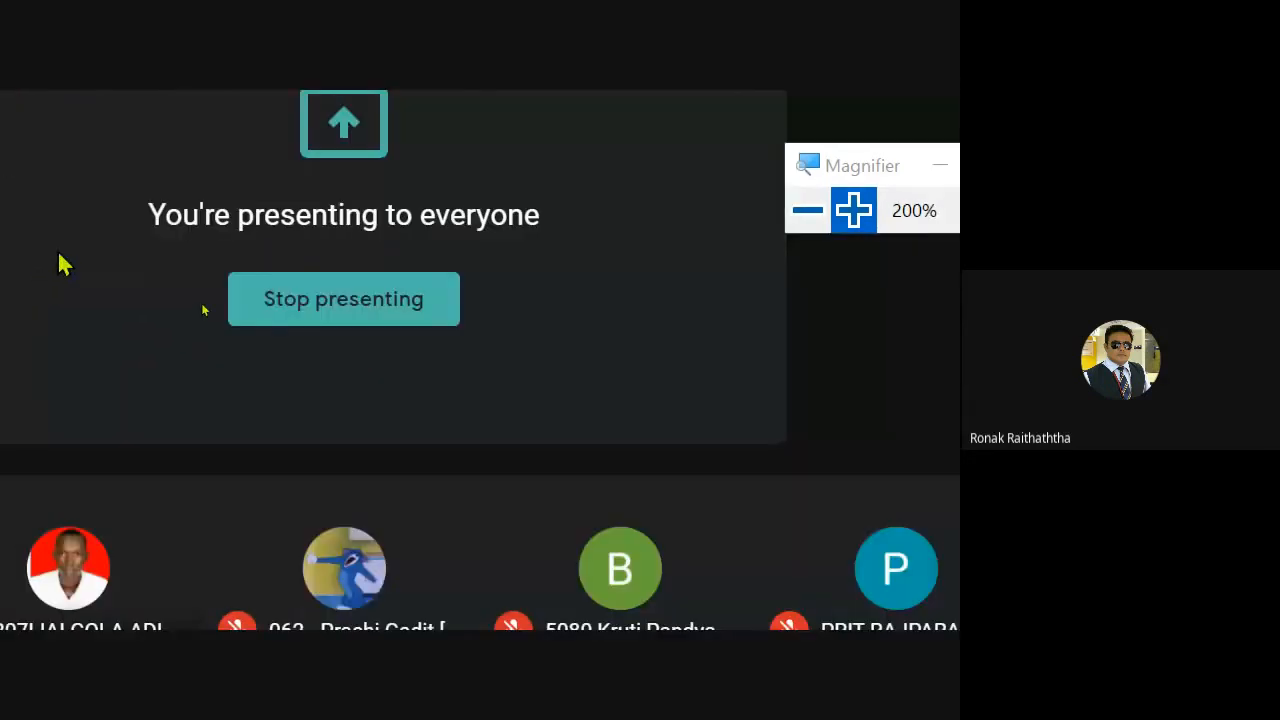
key("alt+Tab")
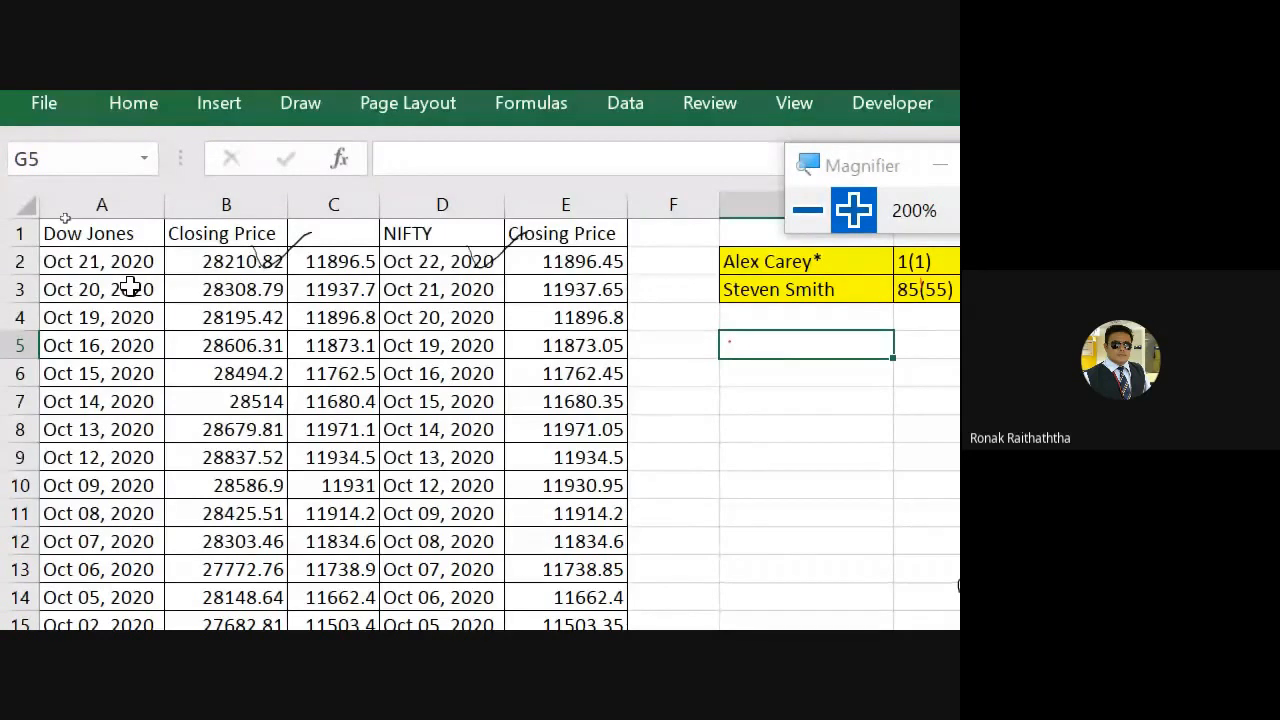
Look through the Dow Jones and NIFTY closing prices on the Correlation & Regression sheet and open the Player Stats sheet
left_click(230, 262)
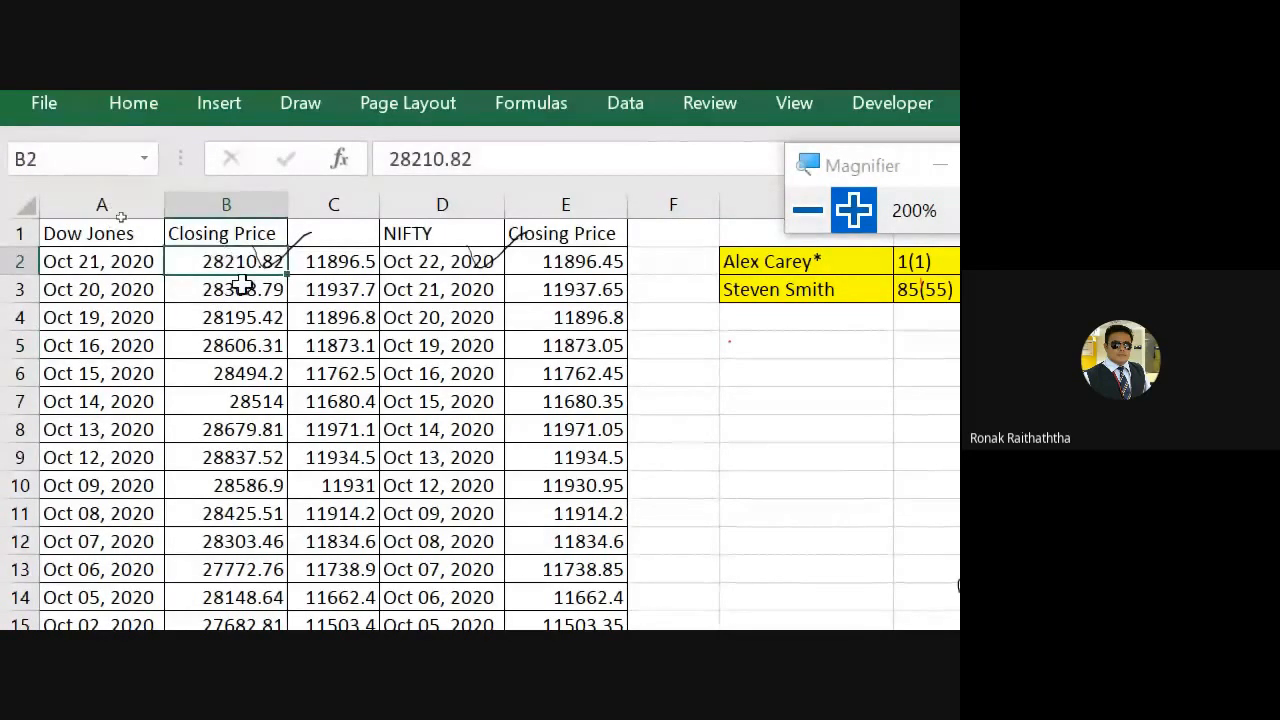
scroll(236, 300, "down", 20)
scroll(228, 477, "down", 10)
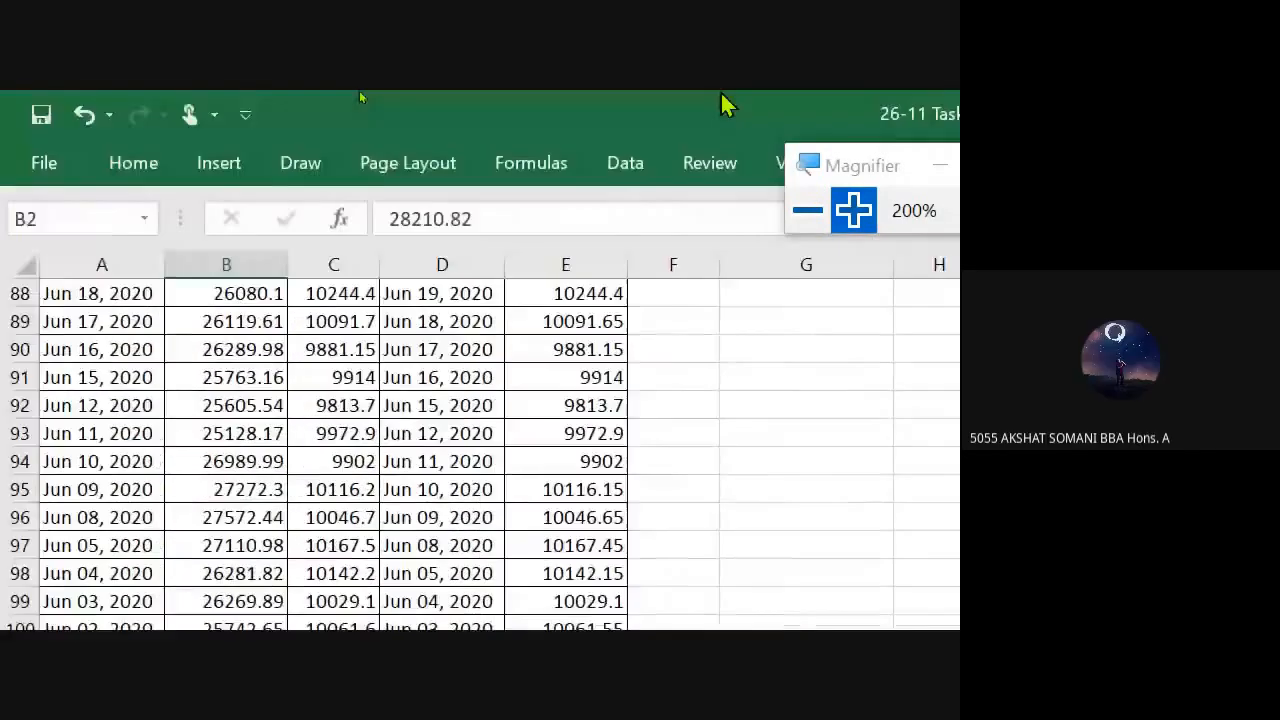
scroll(190, 366, "up", 4)
scroll(190, 366, "up", 20)
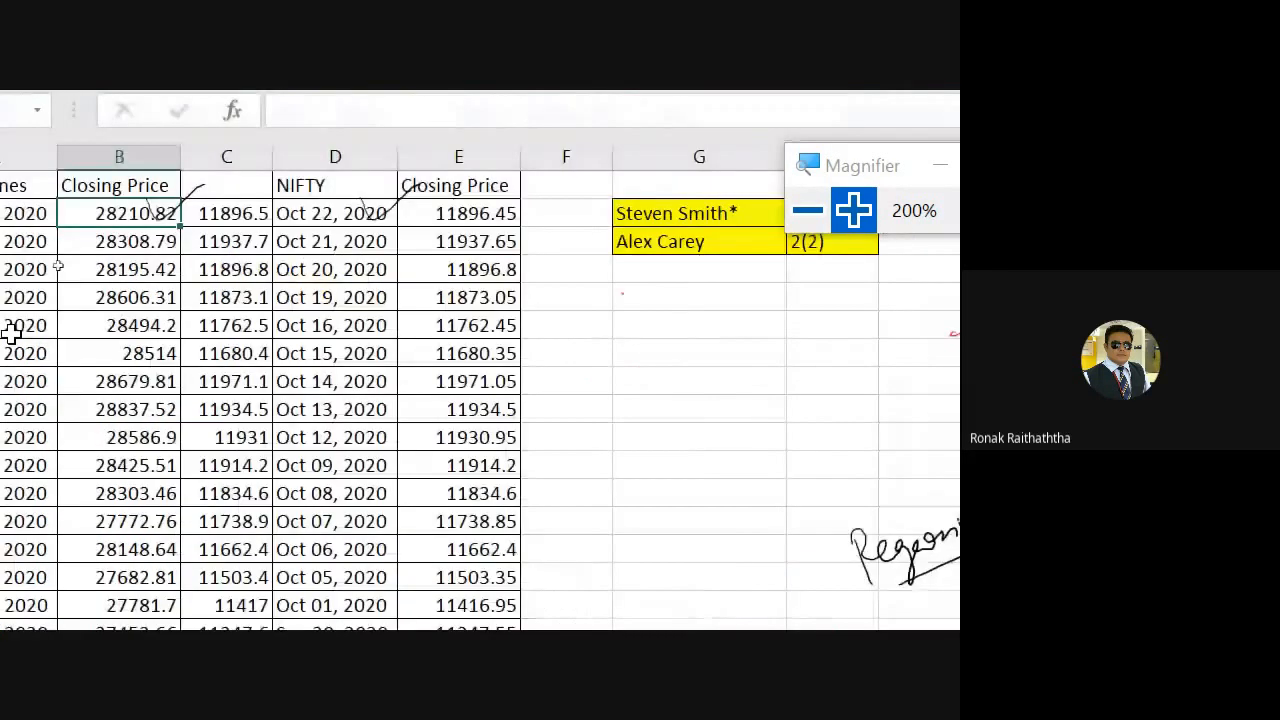
scroll(428, 334, "down", 5)
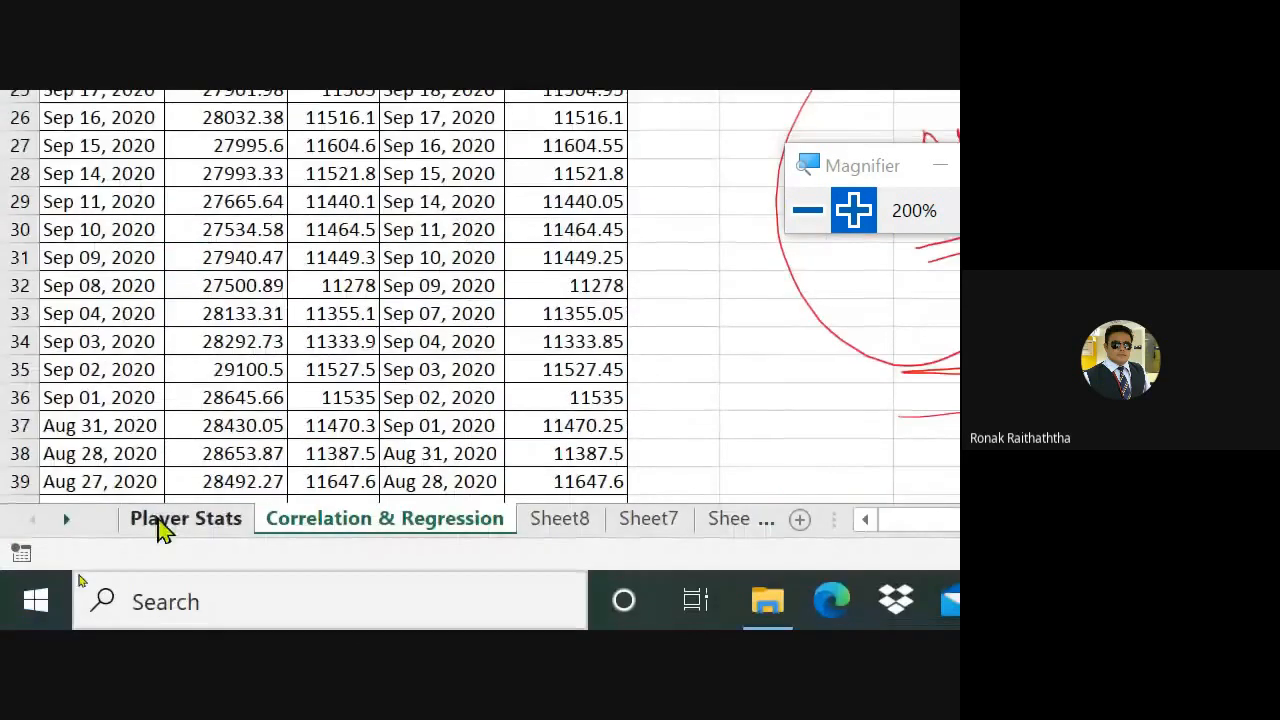
left_click(163, 530)
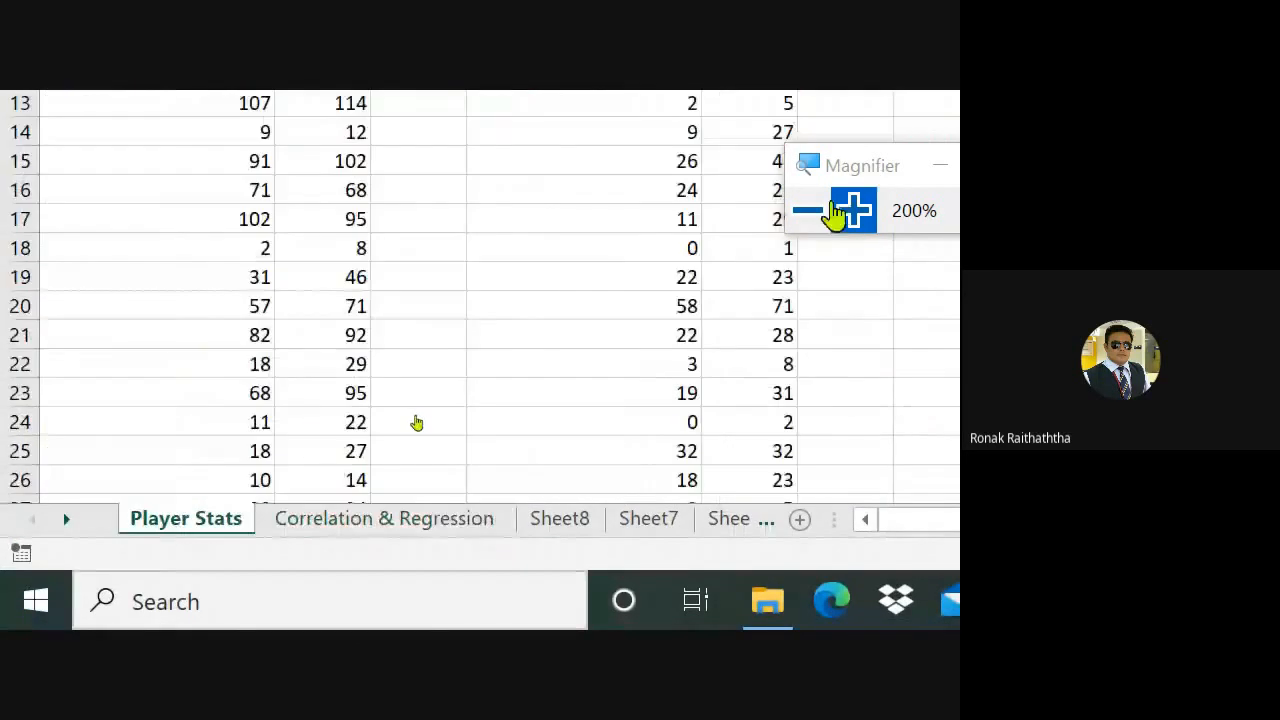
Enter the label "Percentile rank of 100" in A258, below the first descriptive statistics table on Player Stats
left_click(808, 211)
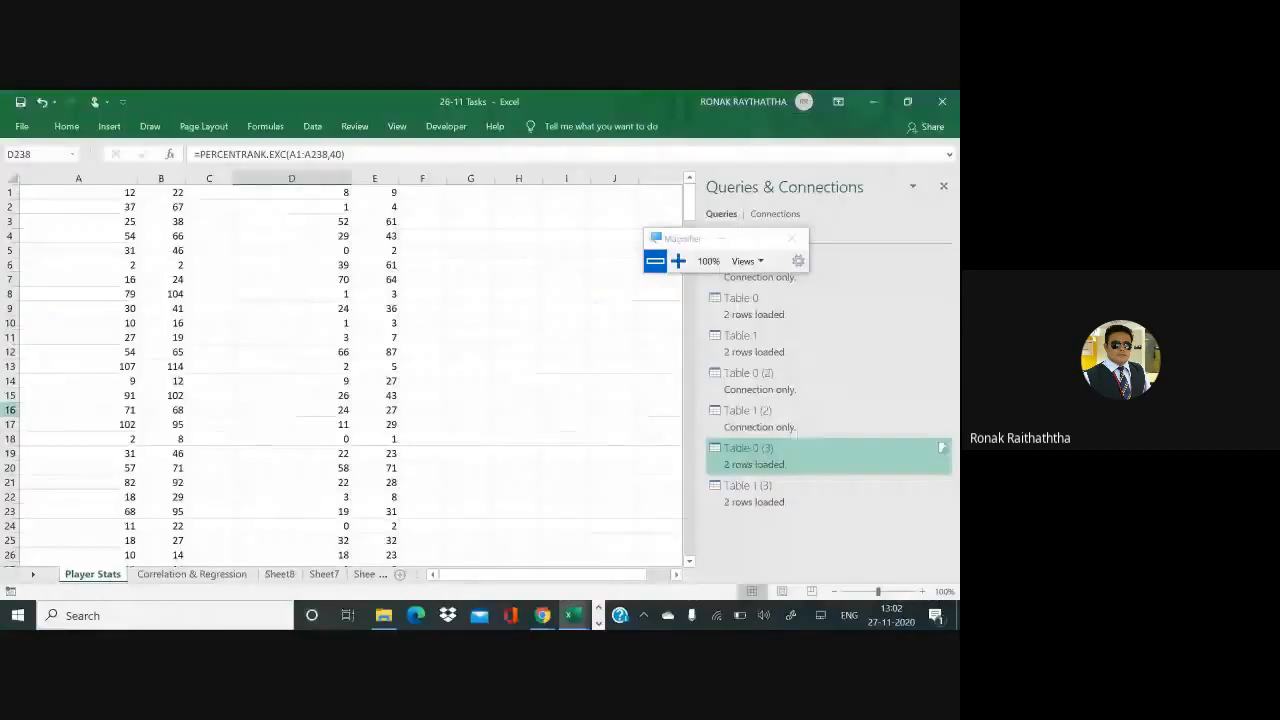
left_click(78, 266)
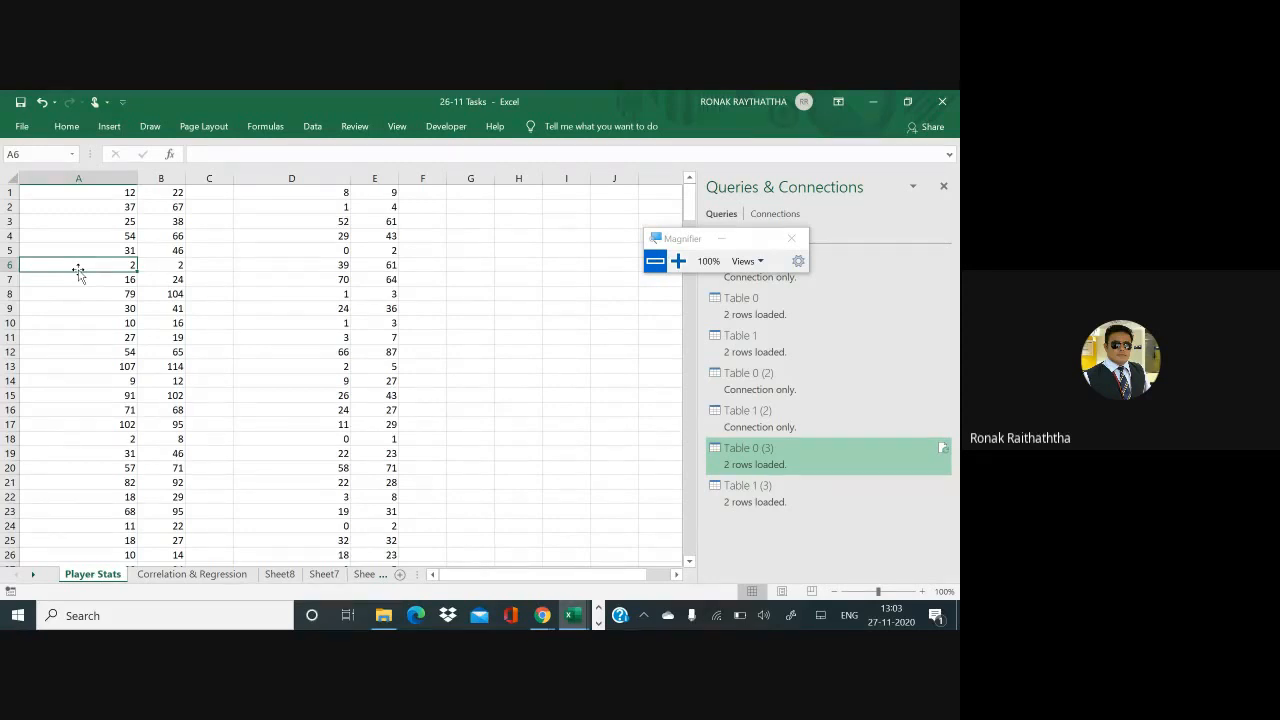
scroll(80, 272, "down", 1)
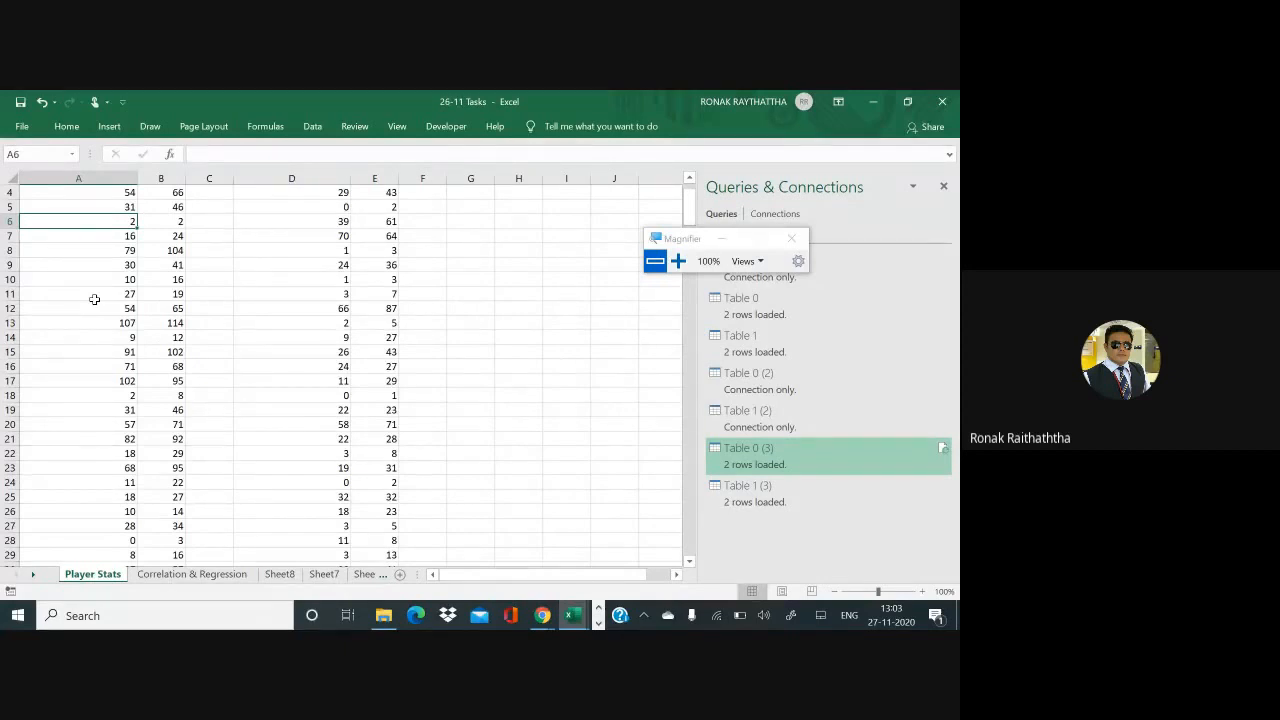
scroll(94, 300, "down", 18)
scroll(94, 308, "down", 20)
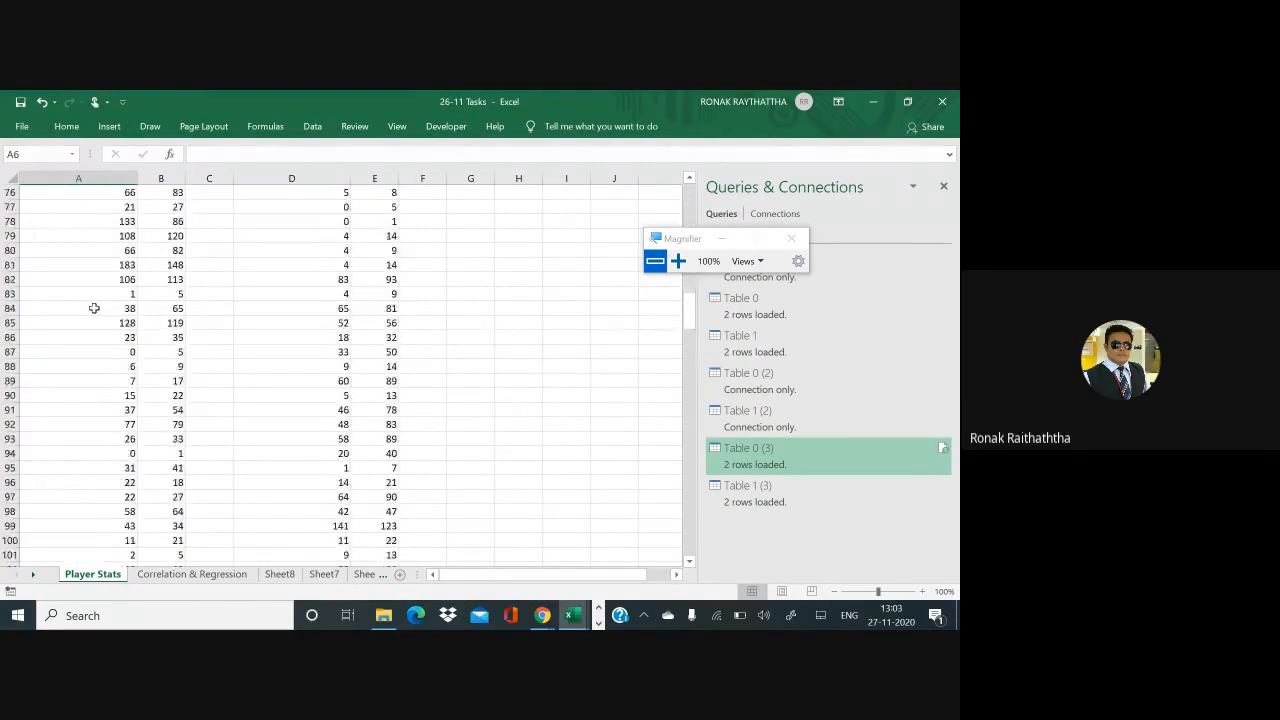
scroll(97, 316, "down", 17)
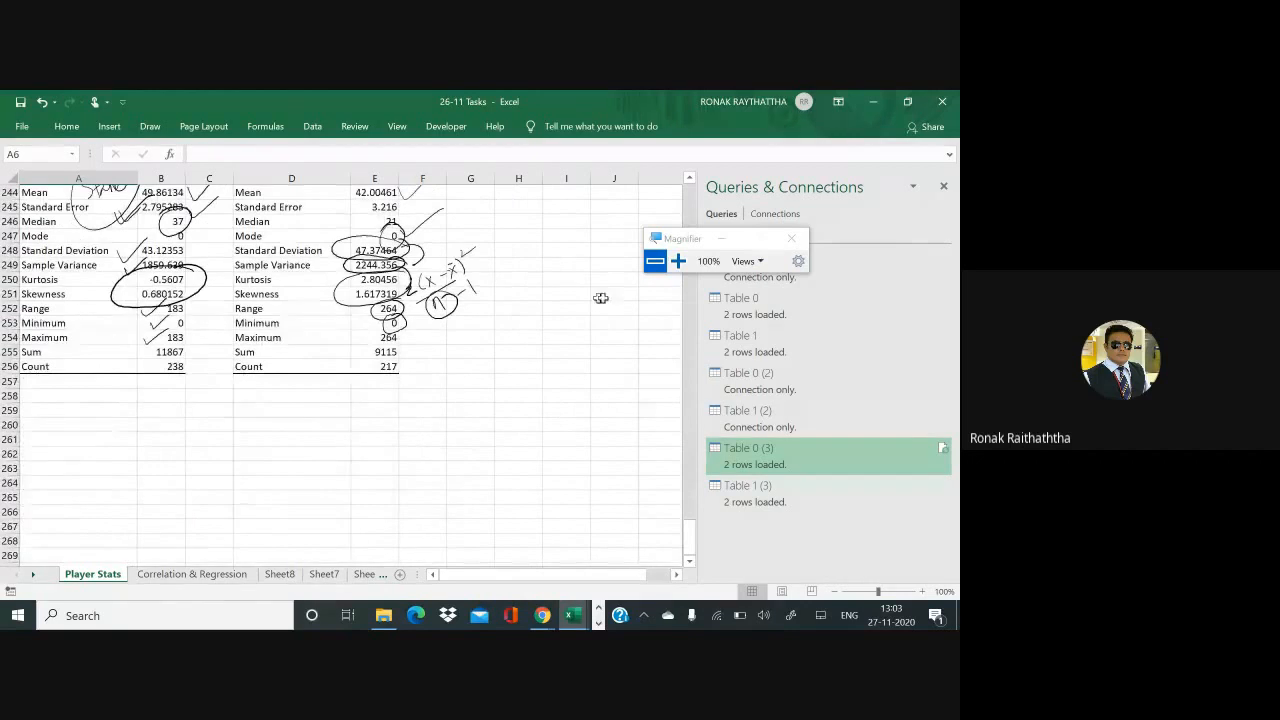
left_click(678, 261)
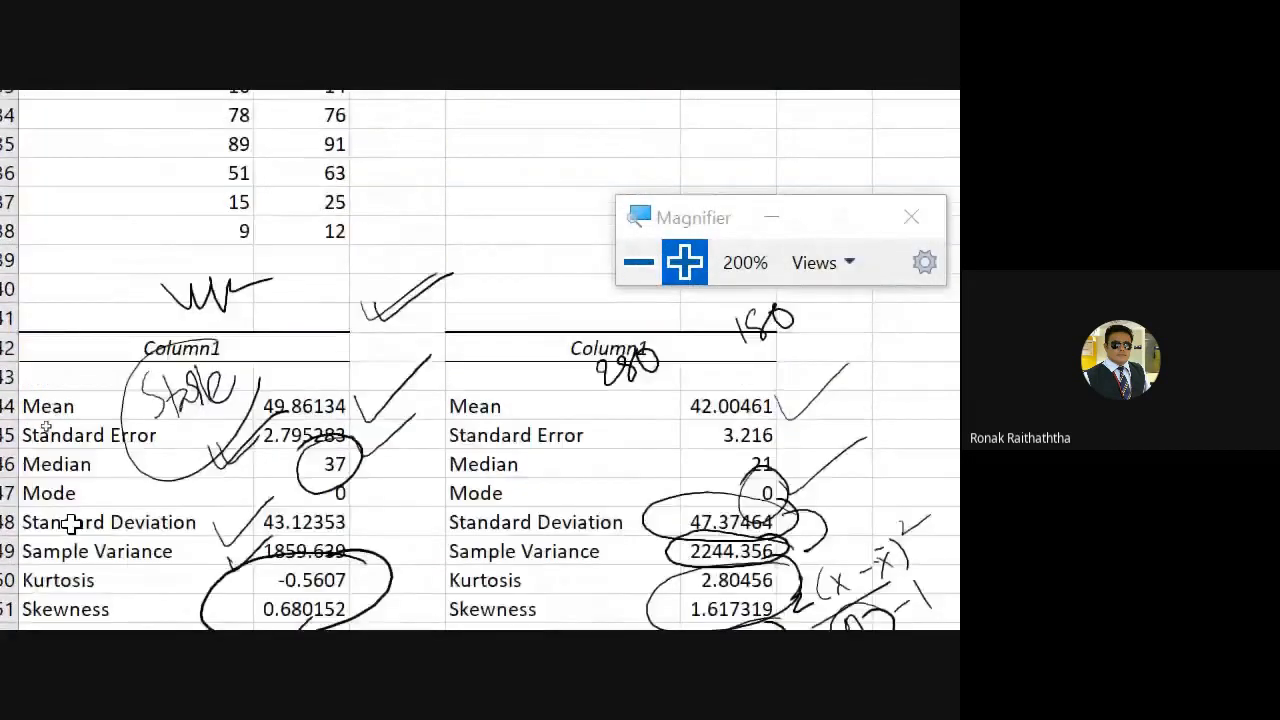
left_click(187, 460)
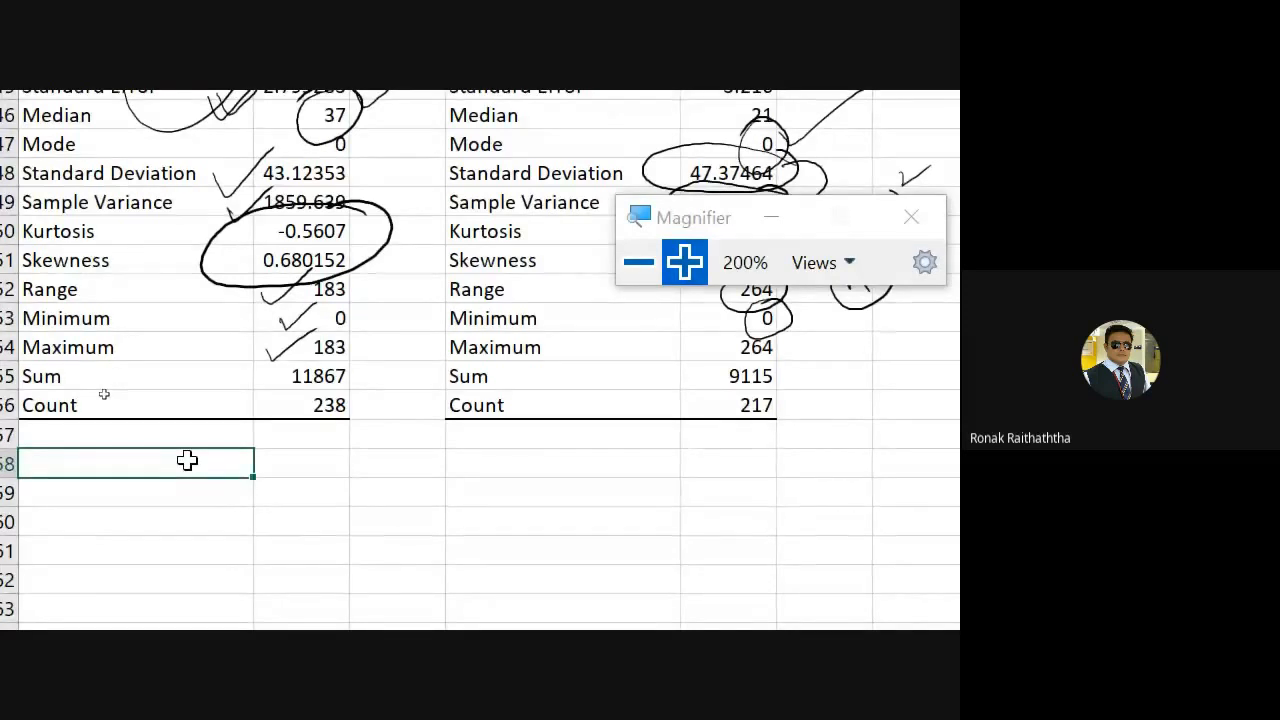
type("Percenr")
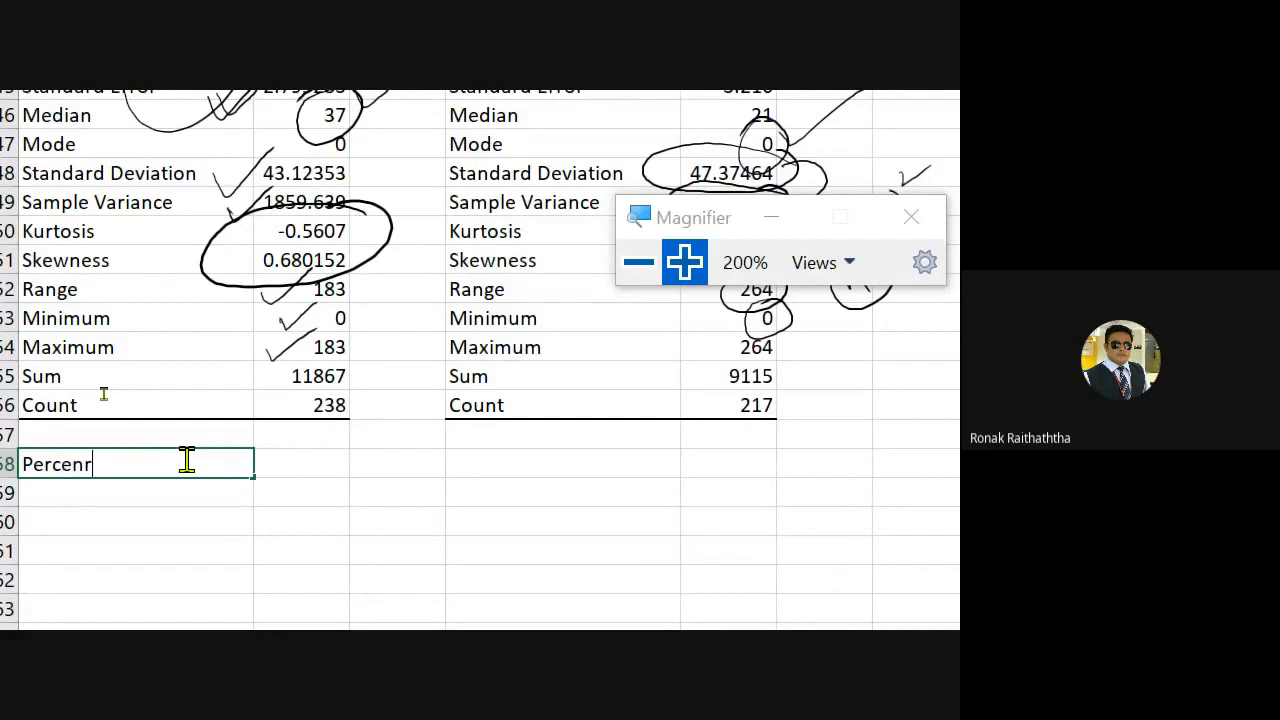
key("BackSpace")
type("tile rank of 100")
key("Tab")
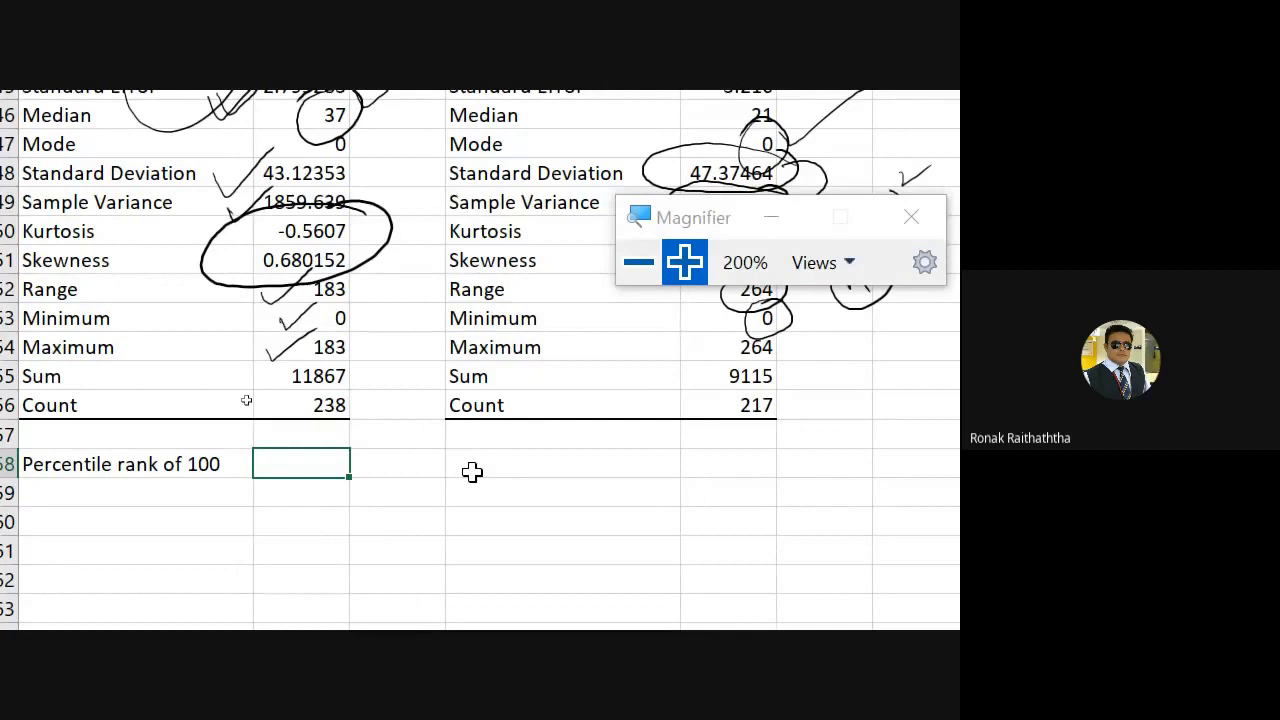
Start a PERCENTRANK.EXC formula in B258 beside the label for the percentile rank of 100
type("=")
key("Escape")
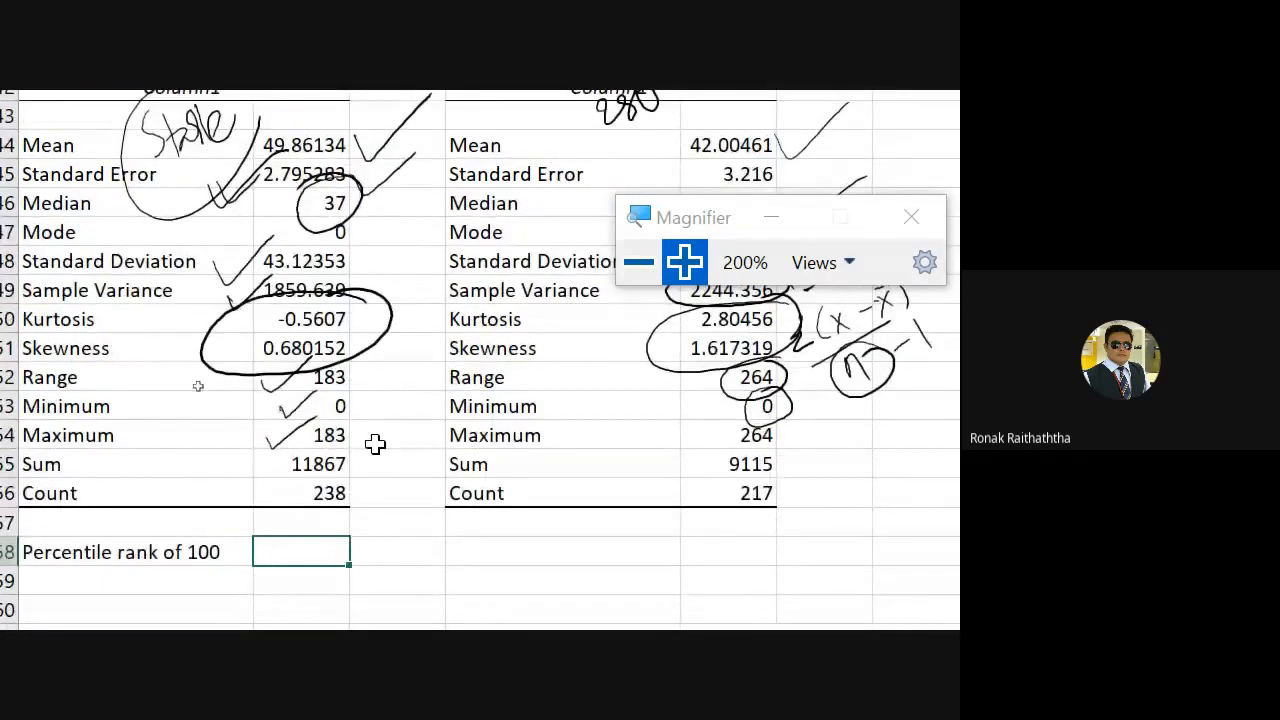
scroll(350, 454, "up", 2)
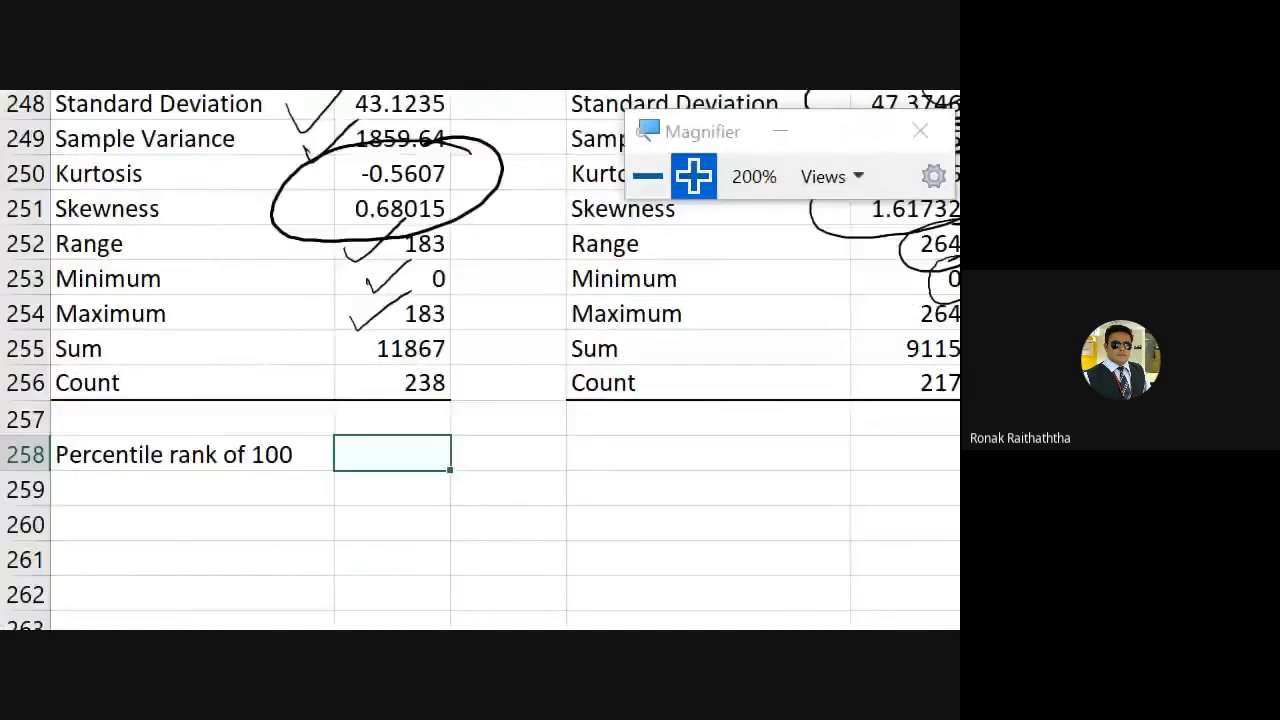
type("=per")
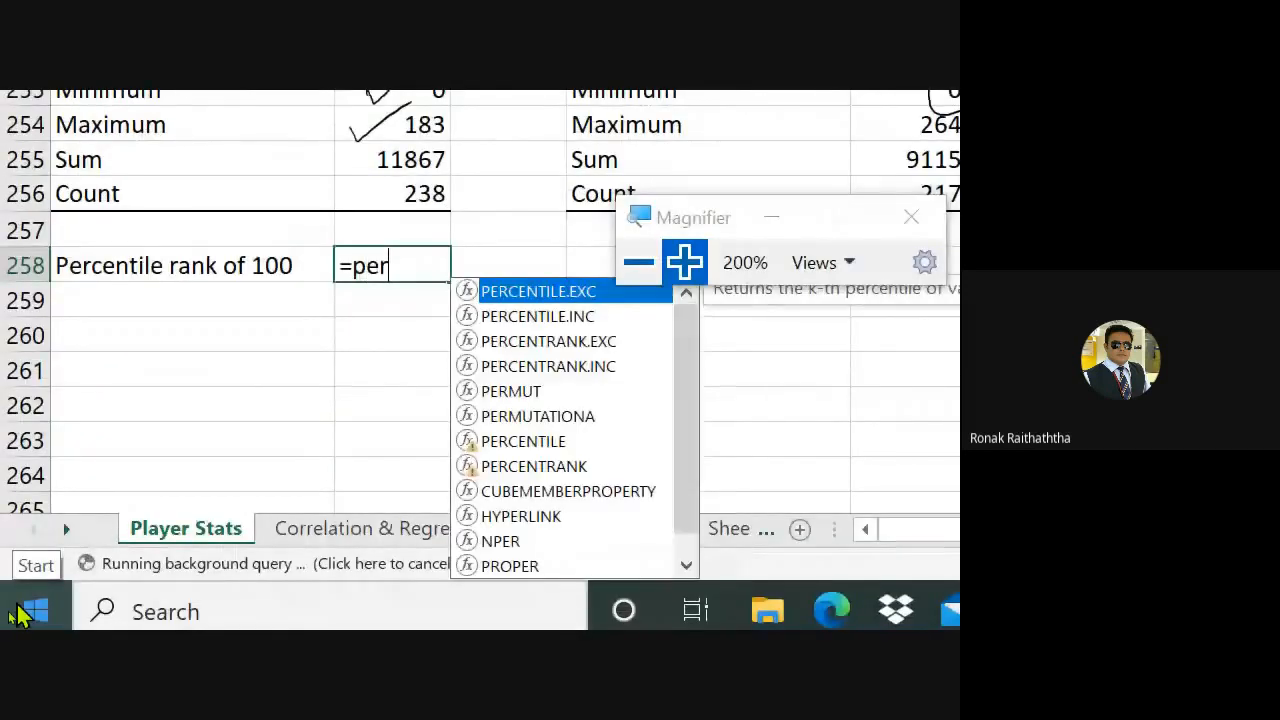
key("Down")
key("Down")
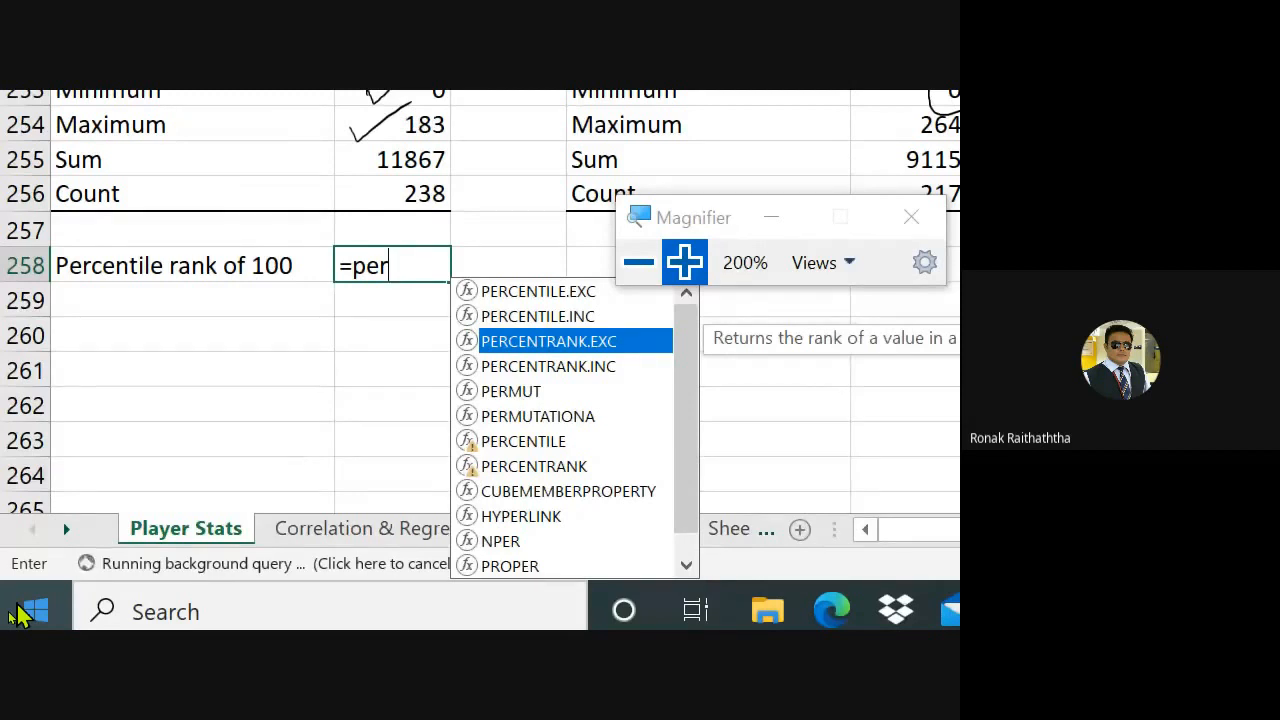
Handwrite the ink notes "100", an equals sign and "0.90" below the percentile rank row
mouse_move(113, 409)
left_mouse_down()
mouse_move(133, 440)
mouse_move(146, 406)
left_mouse_up()
mouse_move(152, 393)
left_mouse_down()
mouse_move(176, 390)
mouse_move(158, 396)
left_mouse_up()
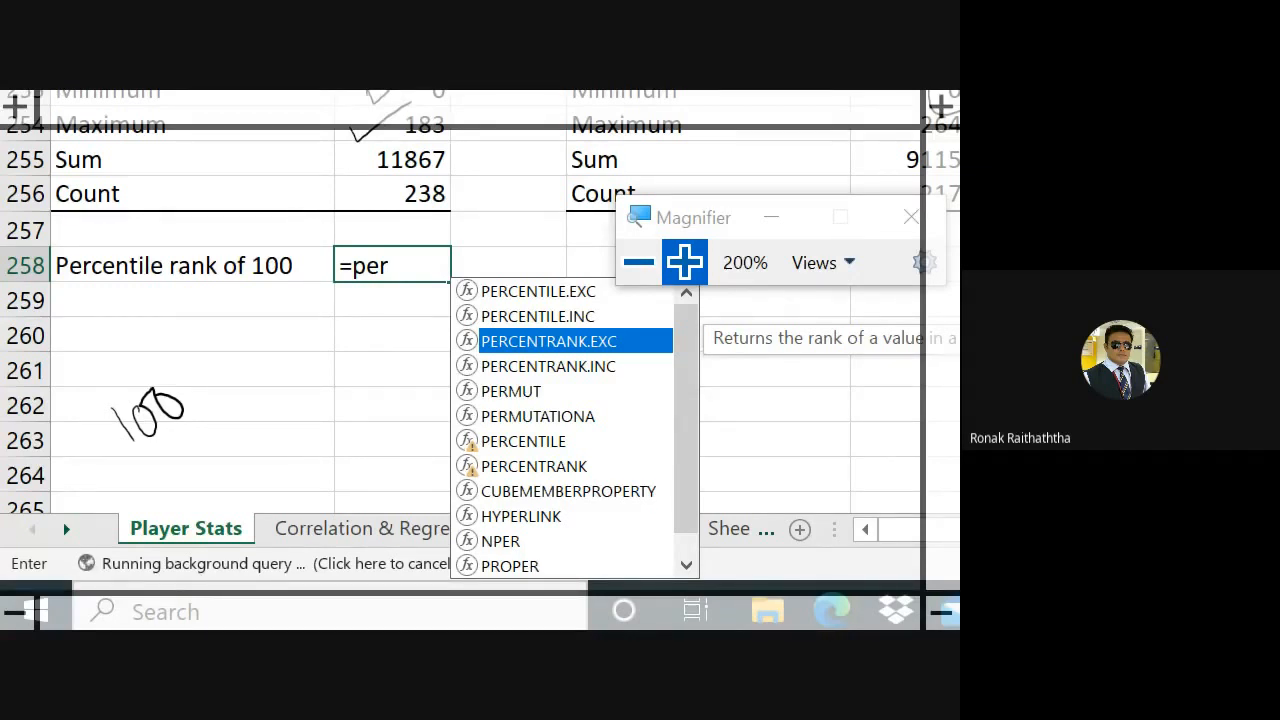
left_click_drag(189, 451, 199, 443)
left_click_drag(196, 460, 207, 451)
left_click_drag(249, 404, 246, 432)
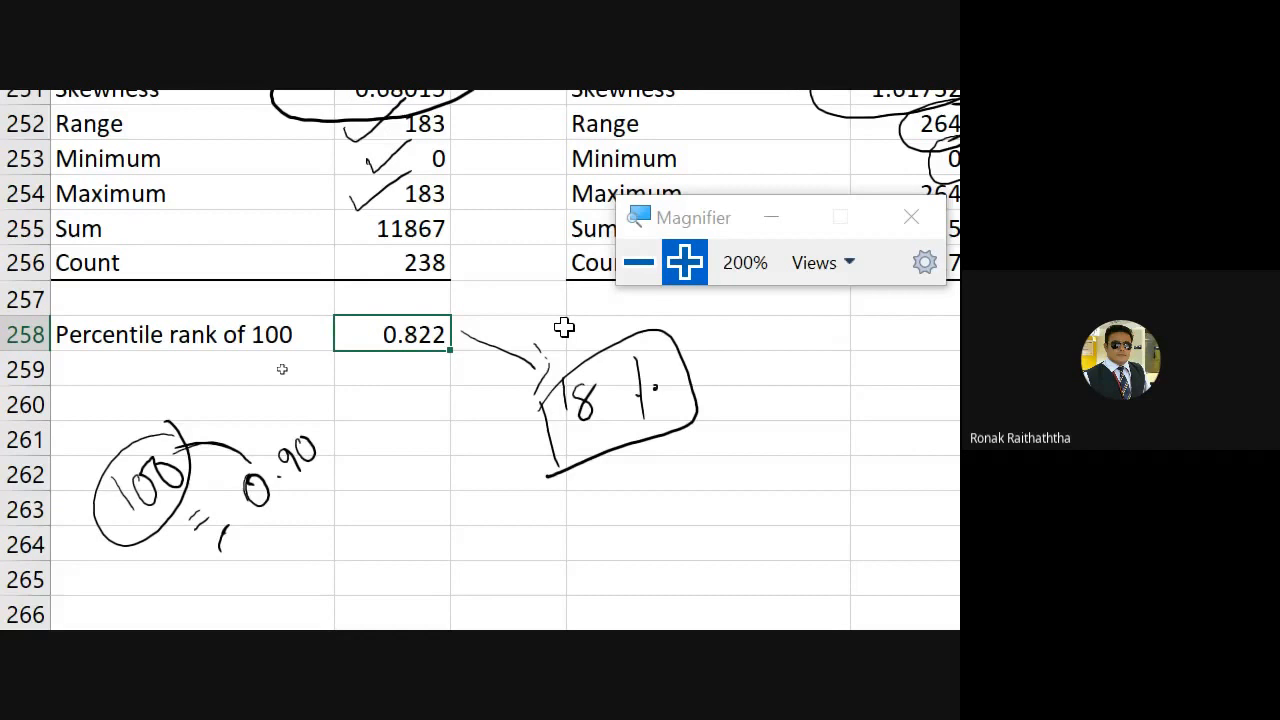
Clear the percentile rank formula from B258 and its label from A258
key("Delete")
key("Left")
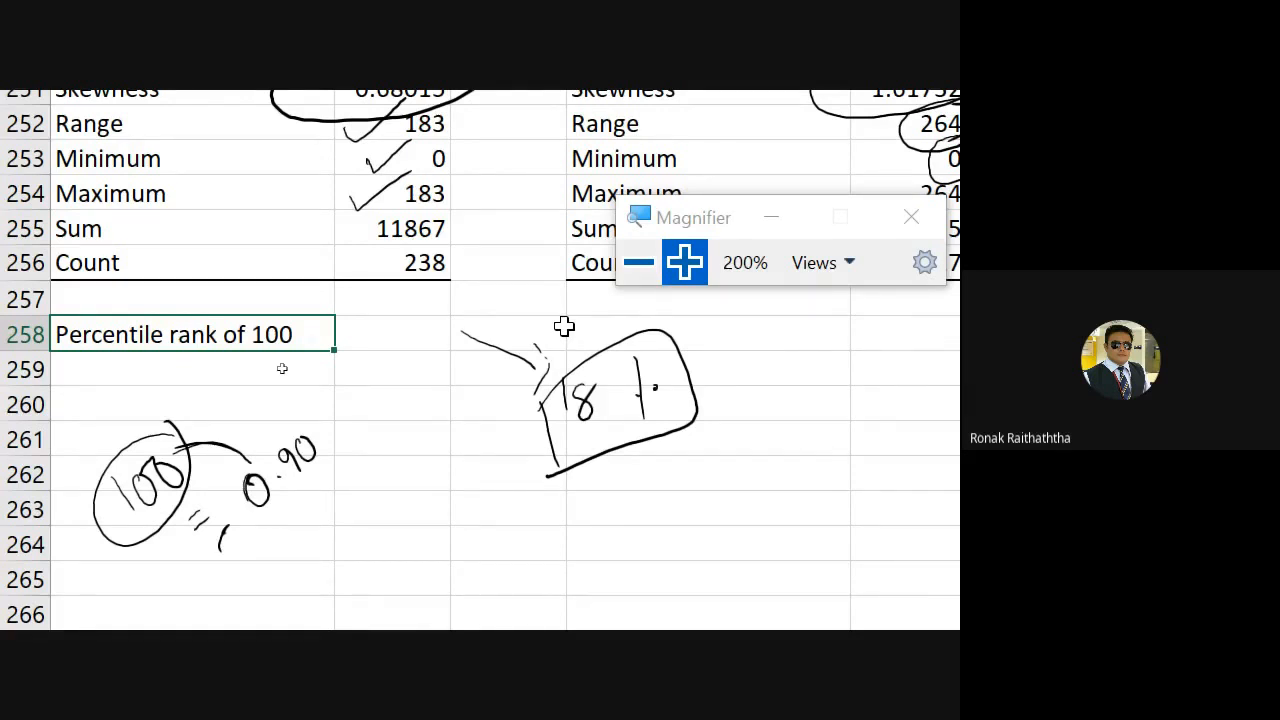
key("Delete")
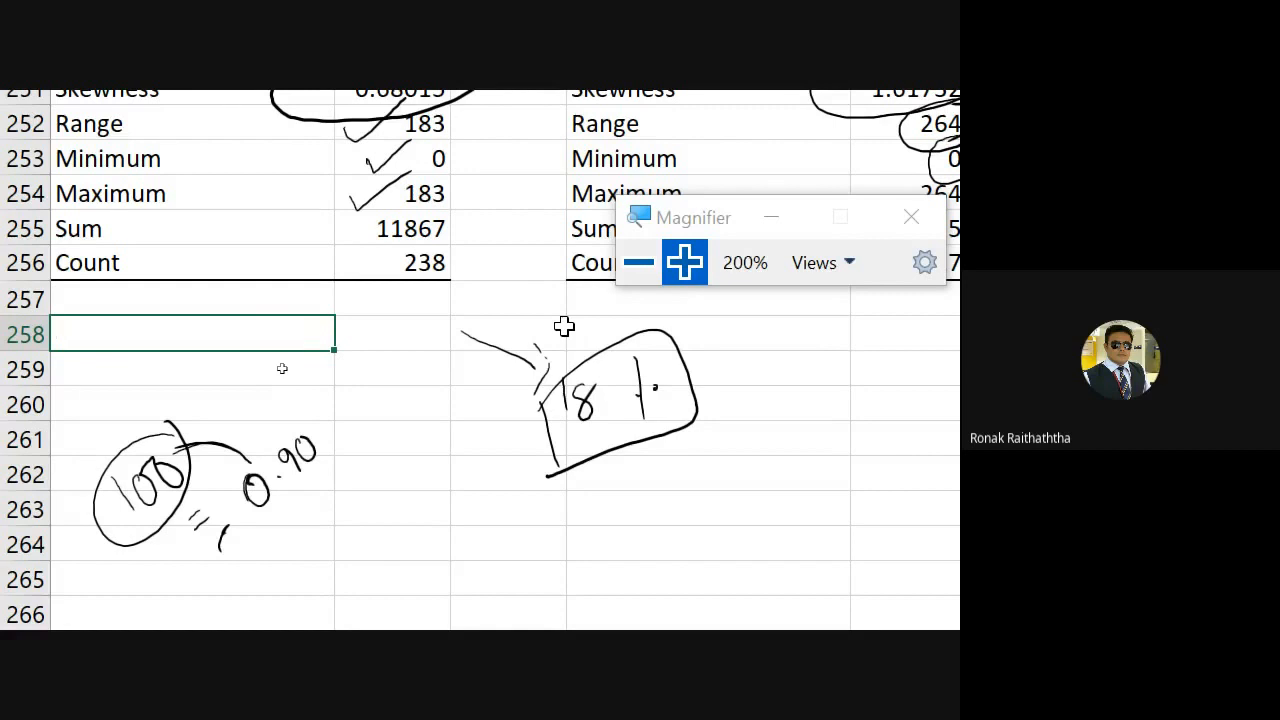
Start a PERCENTILE.EXC formula in B258 with the first player's scores in A1:A238 as the array
key("Right")
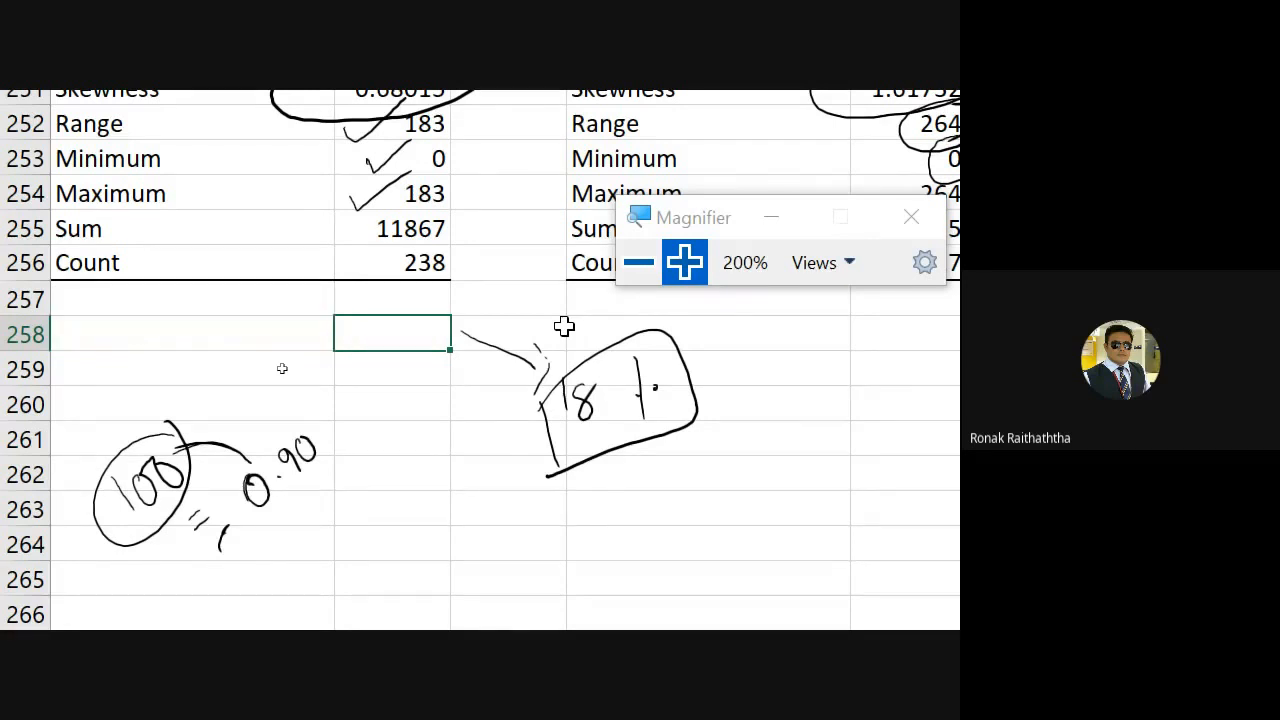
type("=per")
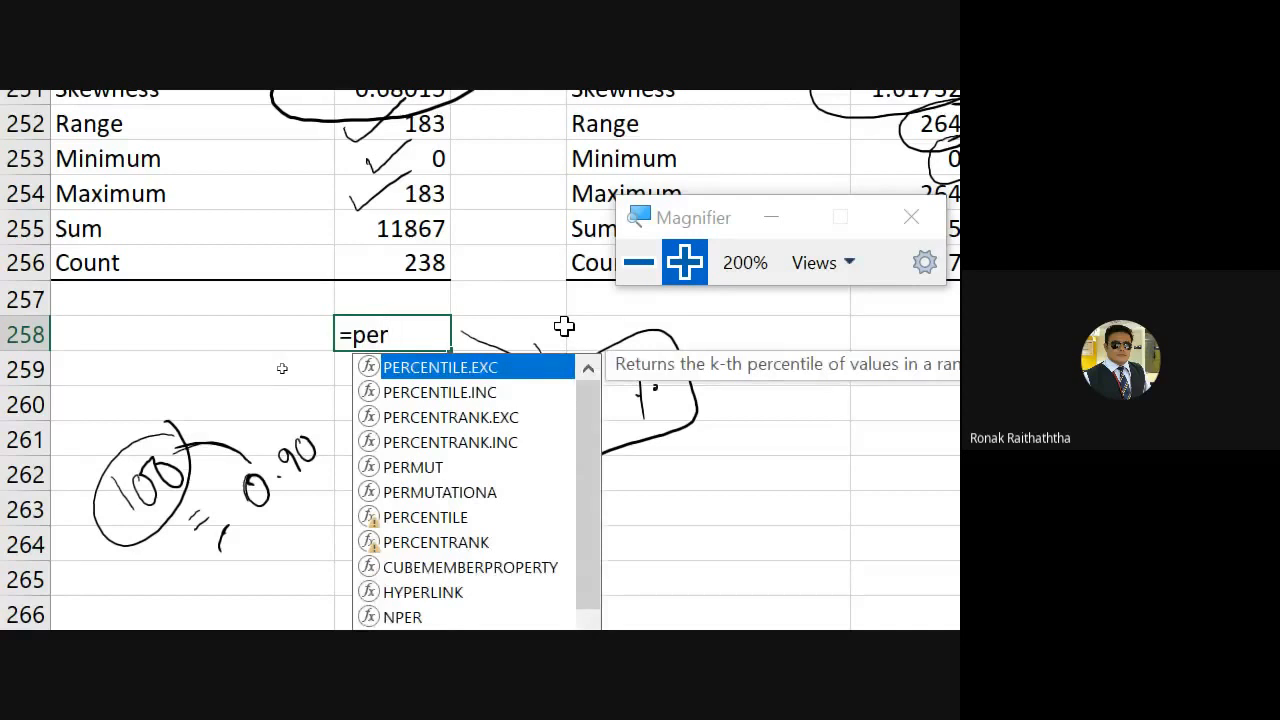
key("Tab")
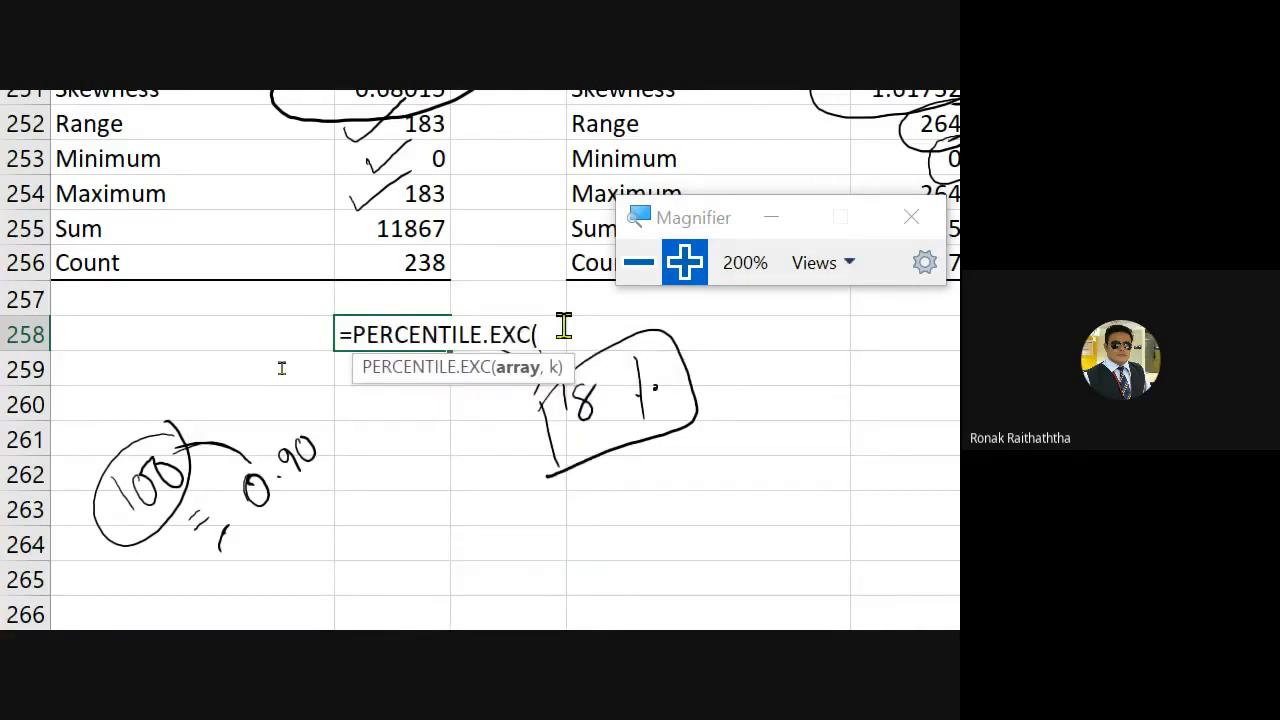
scroll(103, 117, "up", 11)
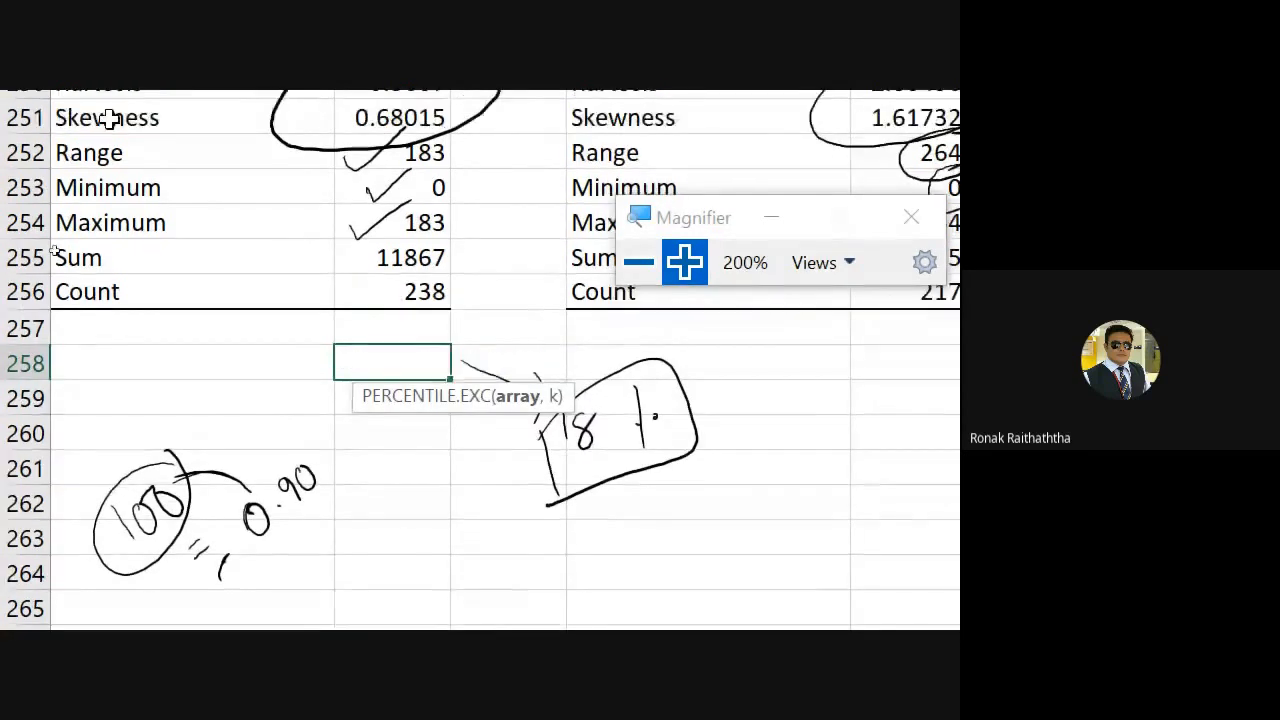
scroll(162, 163, "up", 20)
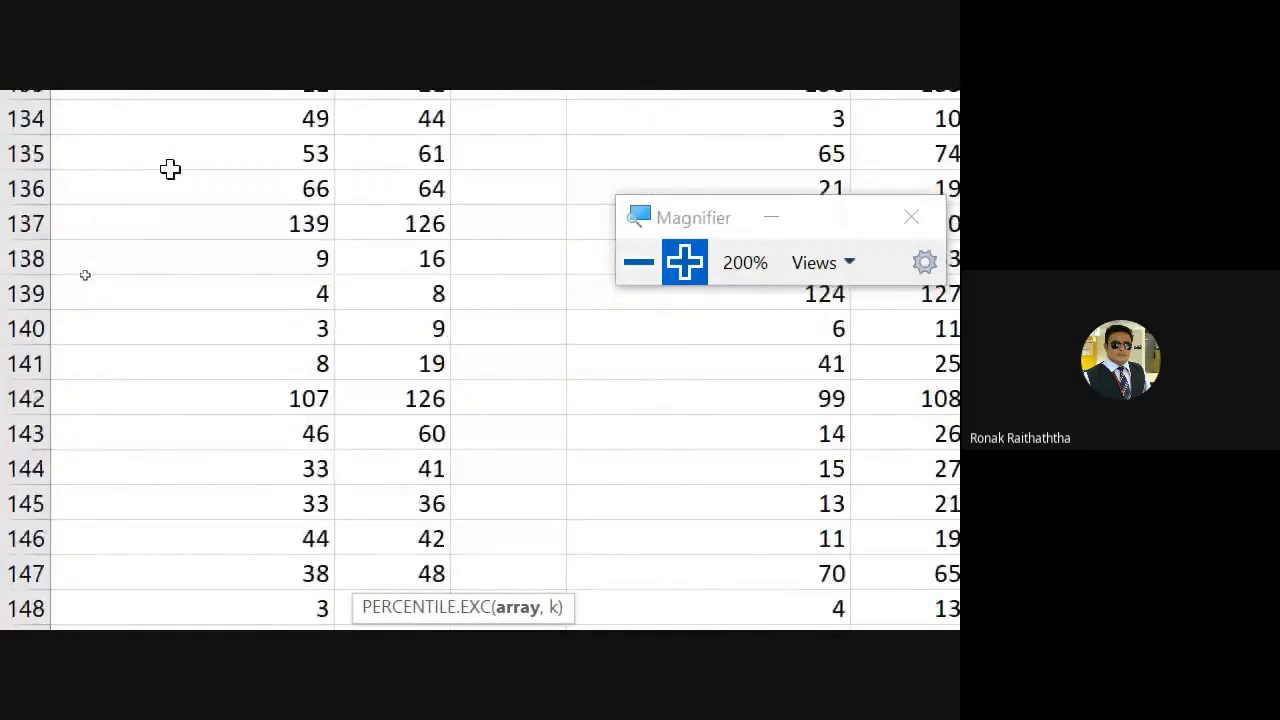
scroll(175, 174, "up", 20)
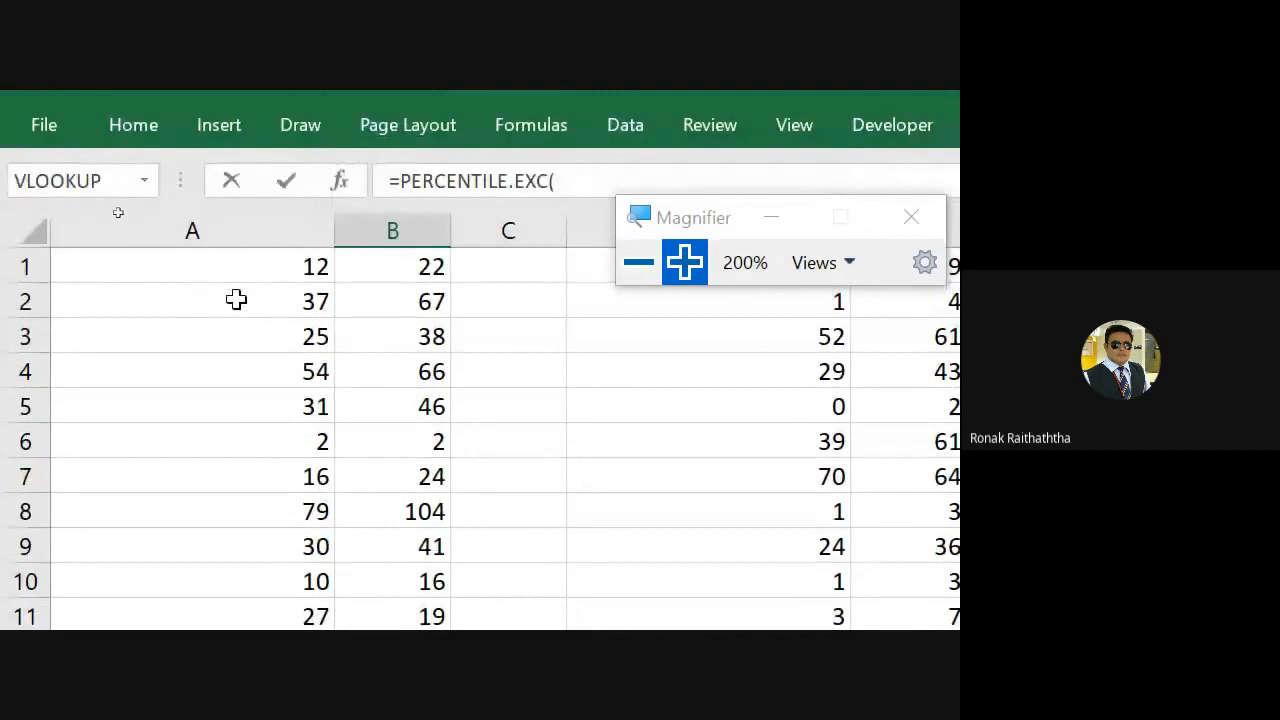
left_click(222, 267)
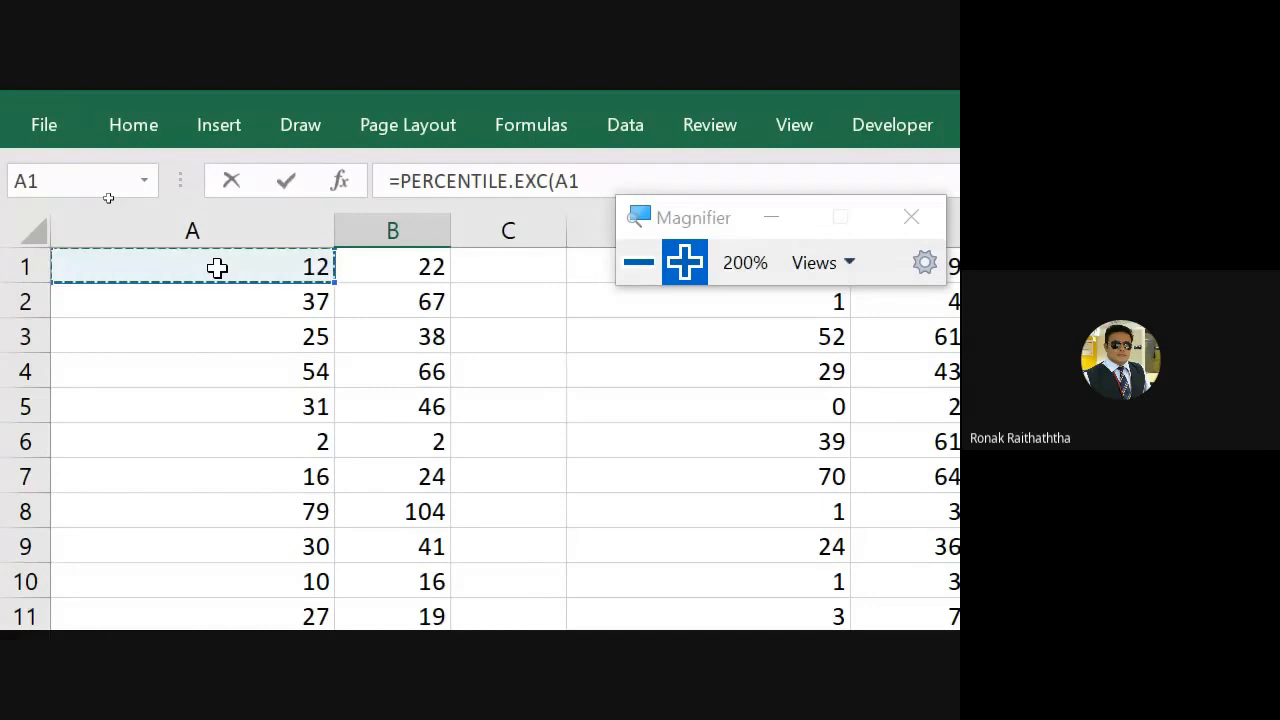
key("ctrl+shift+Down")
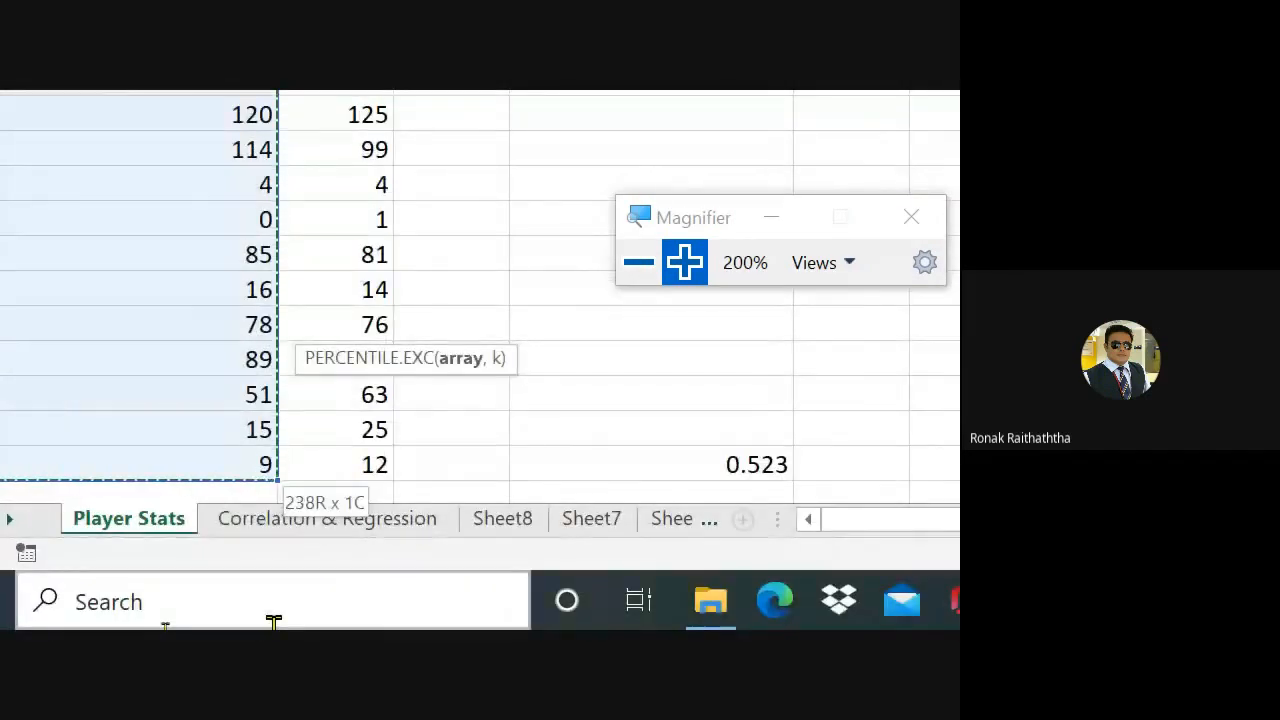
Complete the PERCENTILE.EXC formula in B258 with a k value of 0.5
type(",")
scroll(325, 340, "down", 2)
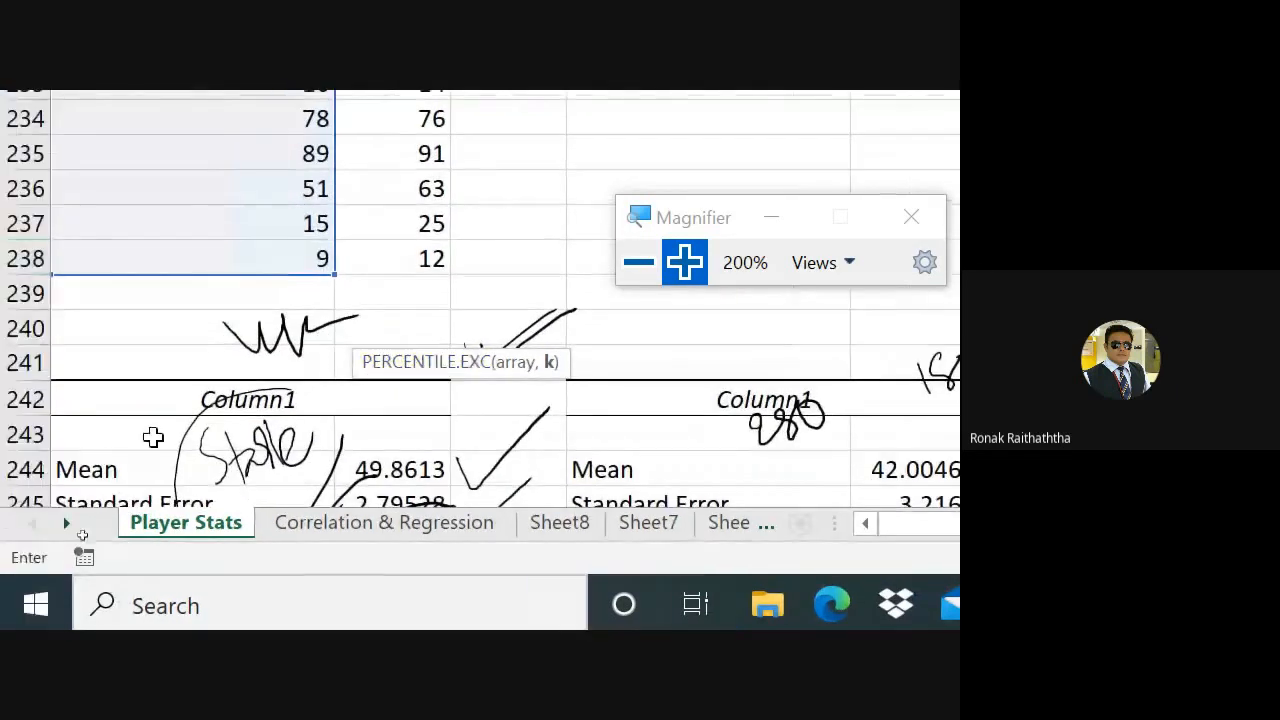
scroll(200, 445, "down", 6)
scroll(232, 450, "down", 1)
left_click_drag(714, 229, 870, 480)
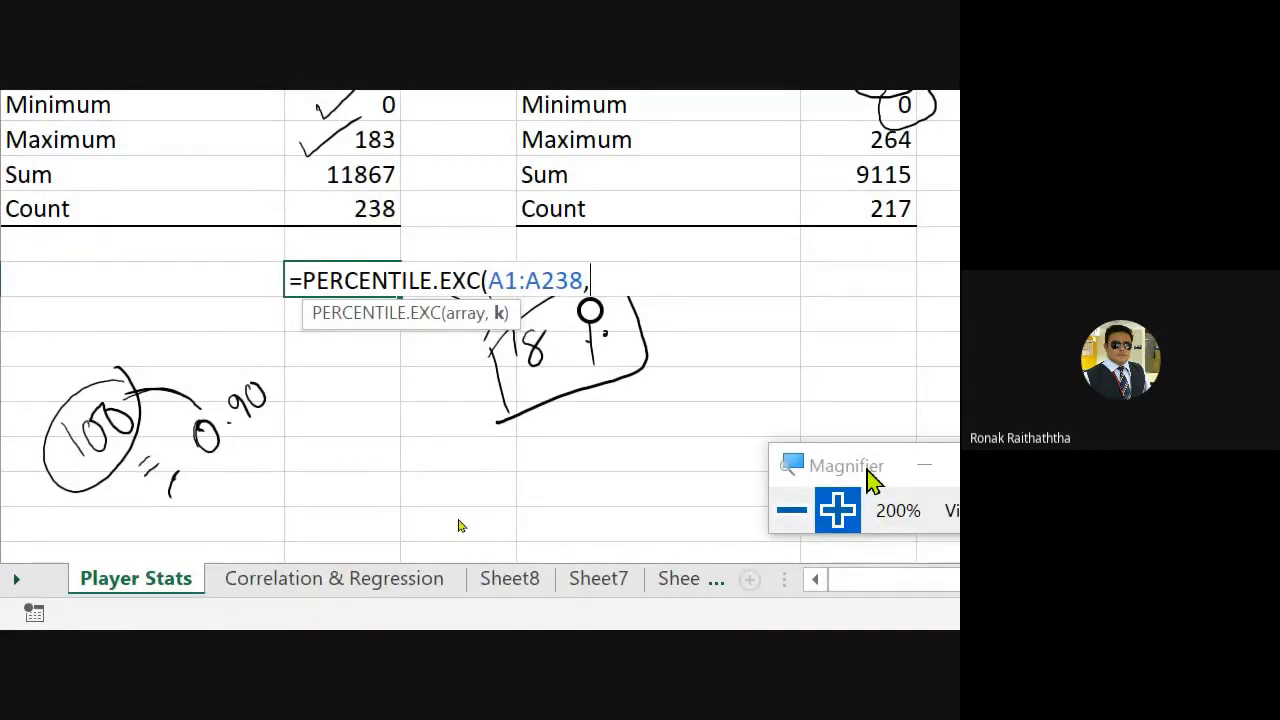
key("BackSpace")
type("0.5")
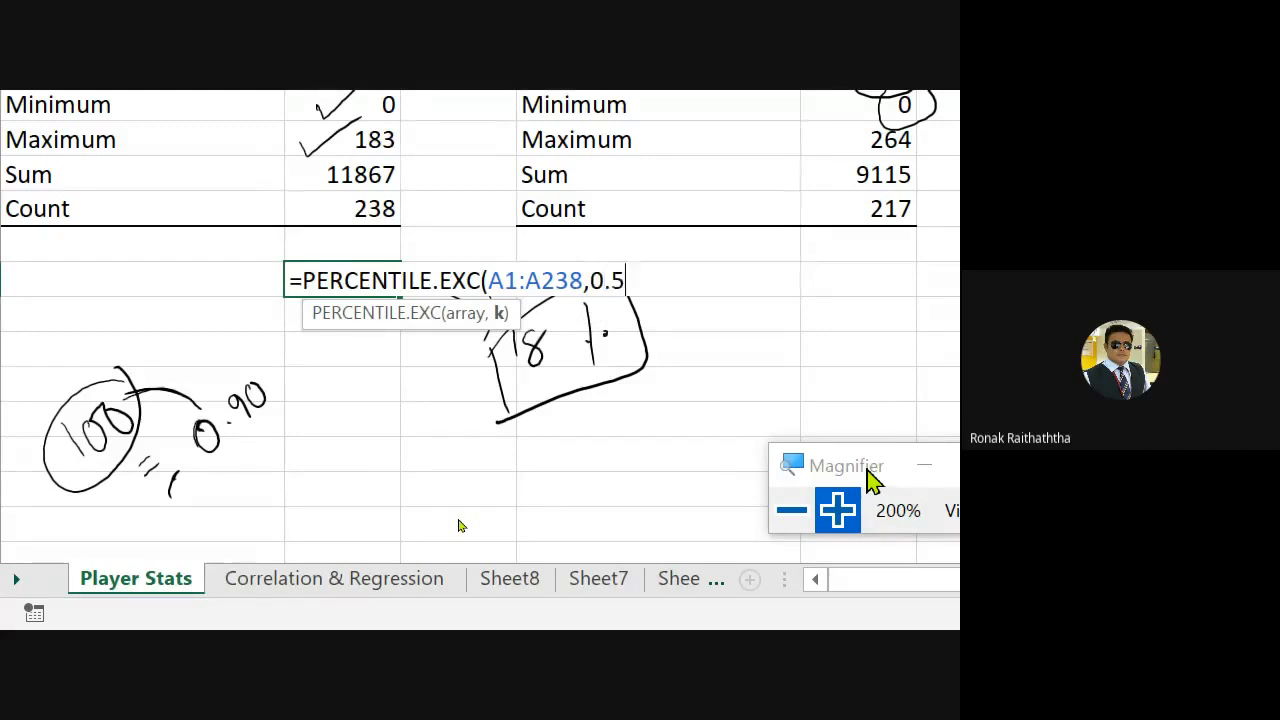
type(")")
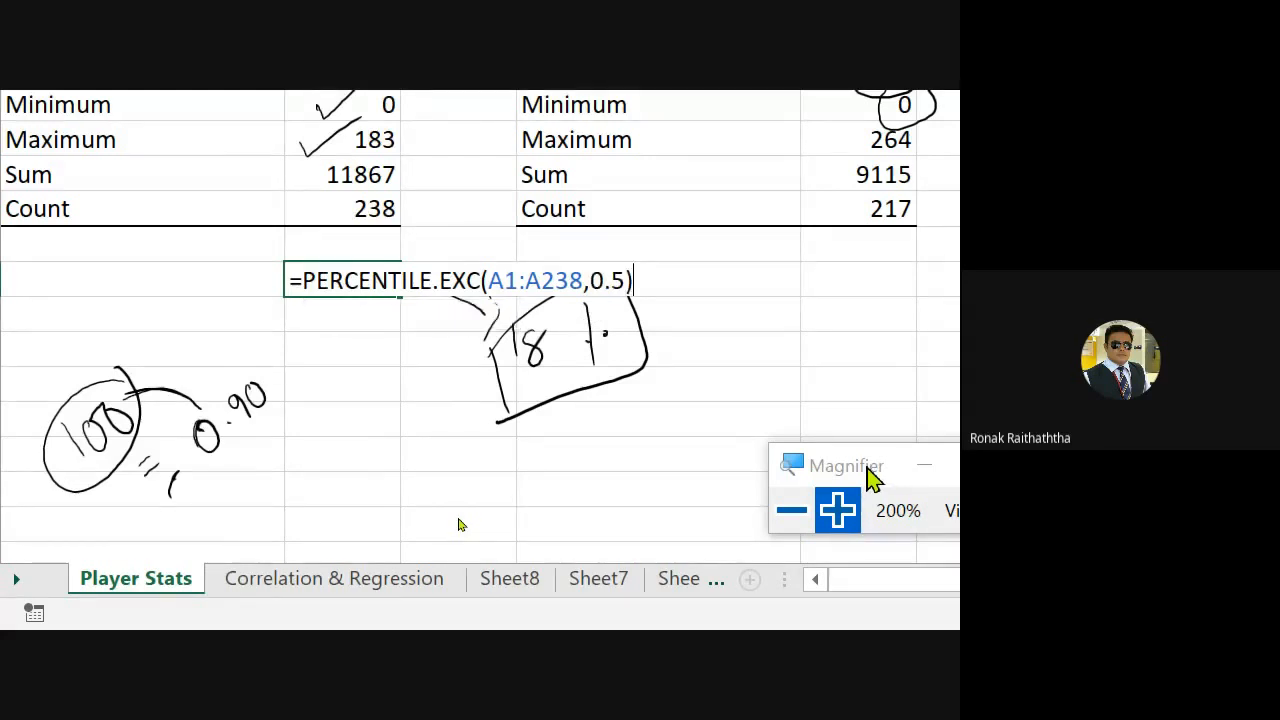
key("Return")
key("Up")
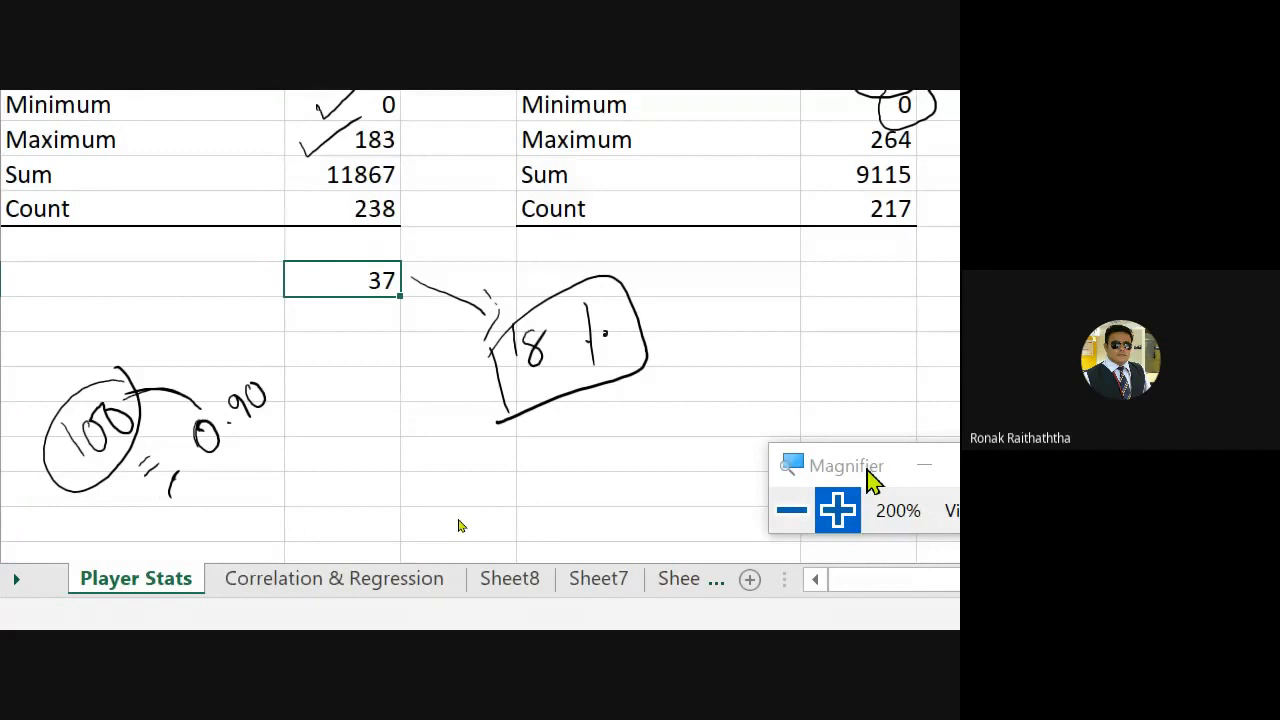
Set the k value of the PERCENTILE.EXC formula in B258 to 0.6
double_click(311, 279)
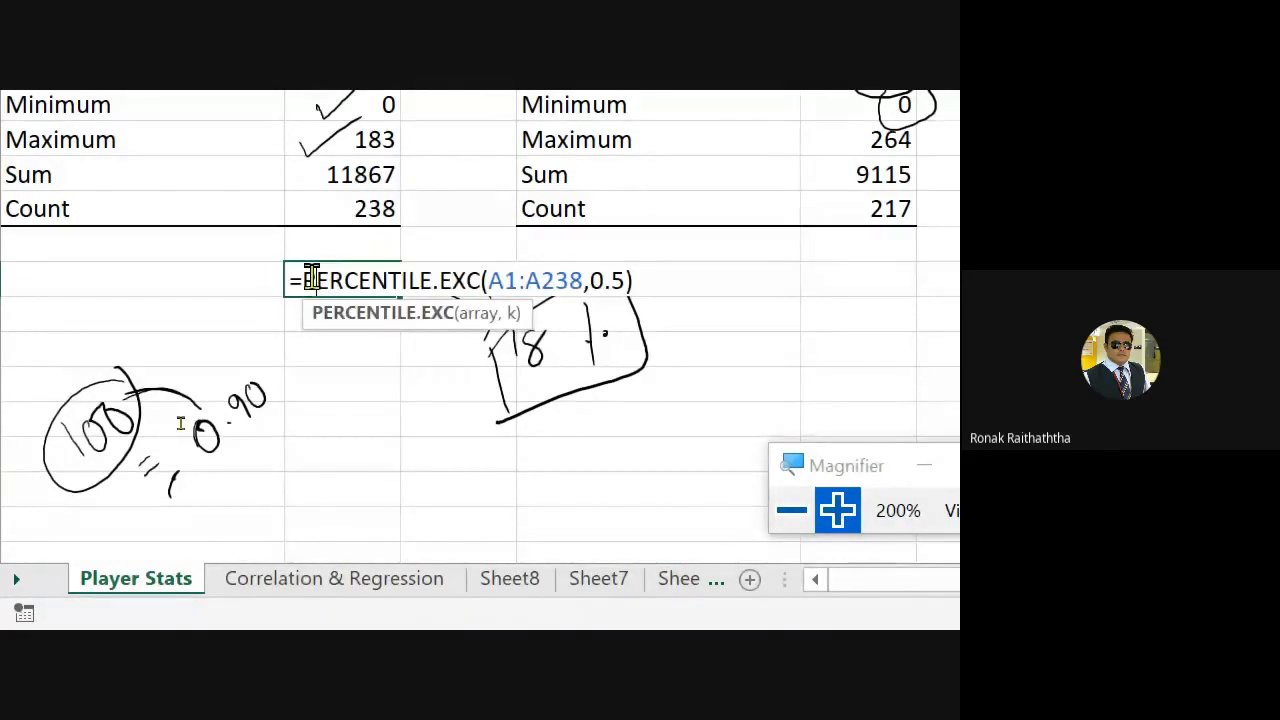
left_click(622, 279)
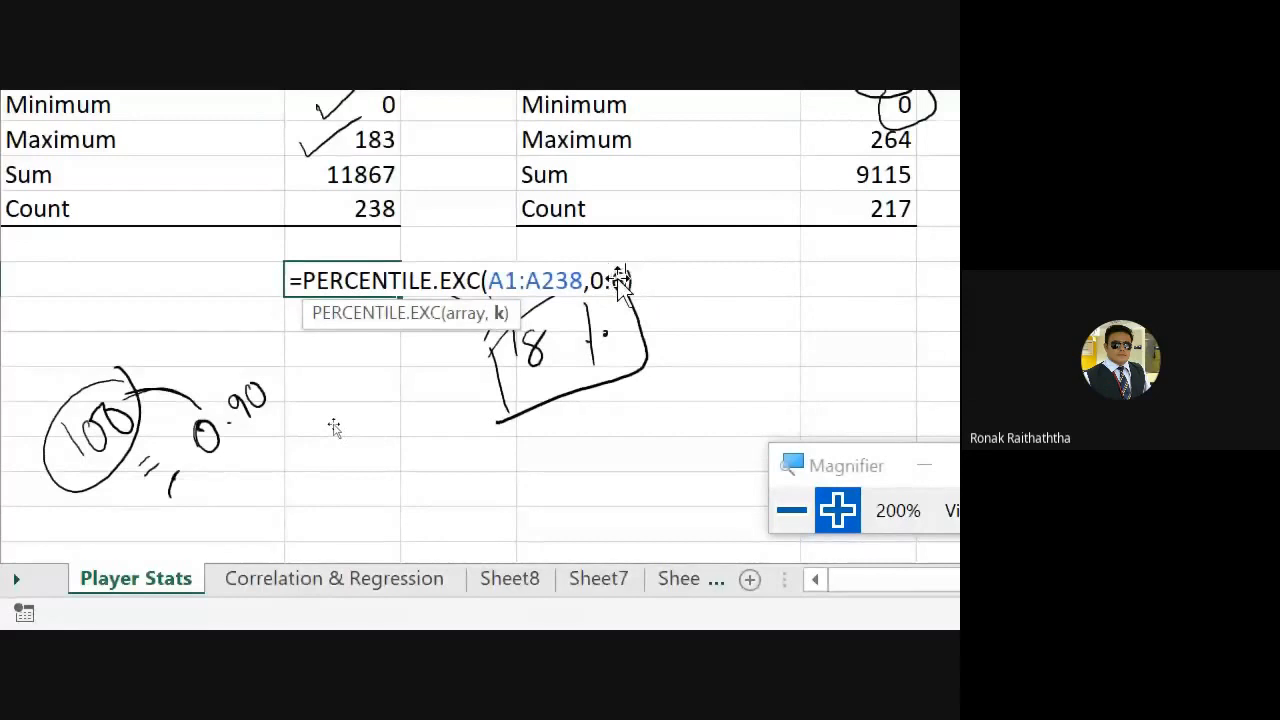
key("BackSpace")
type("6")
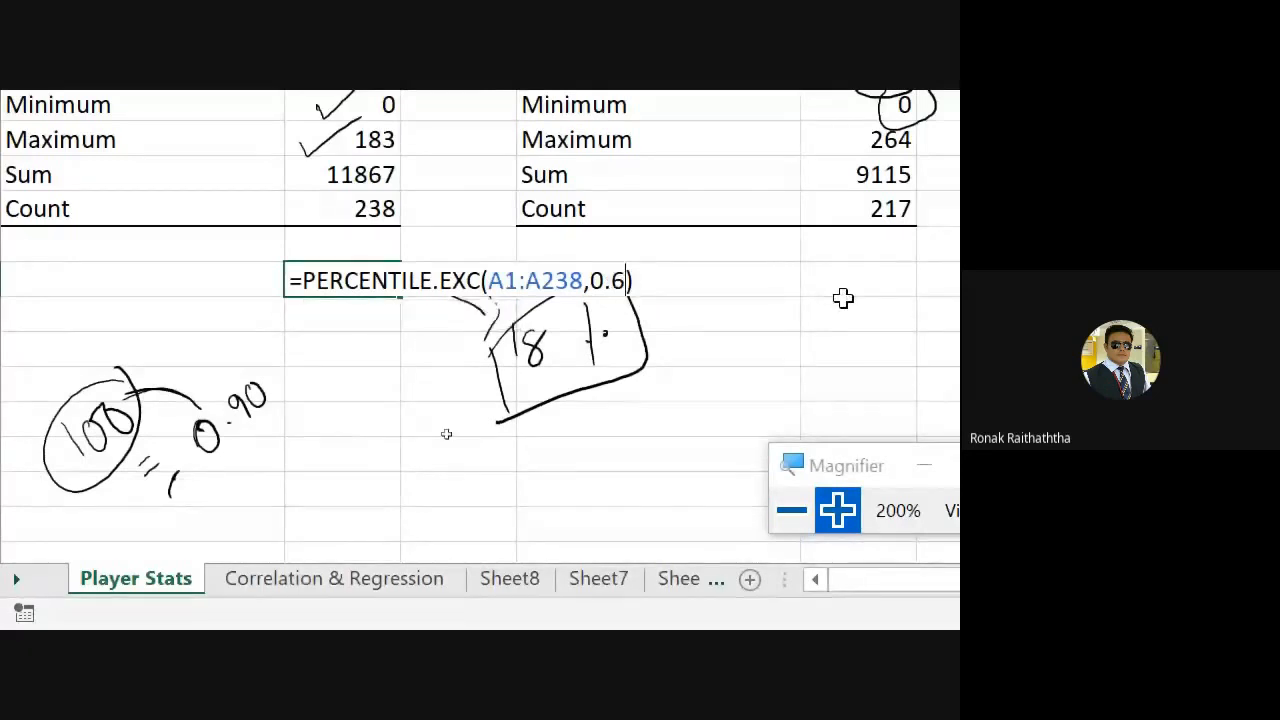
key("Return")
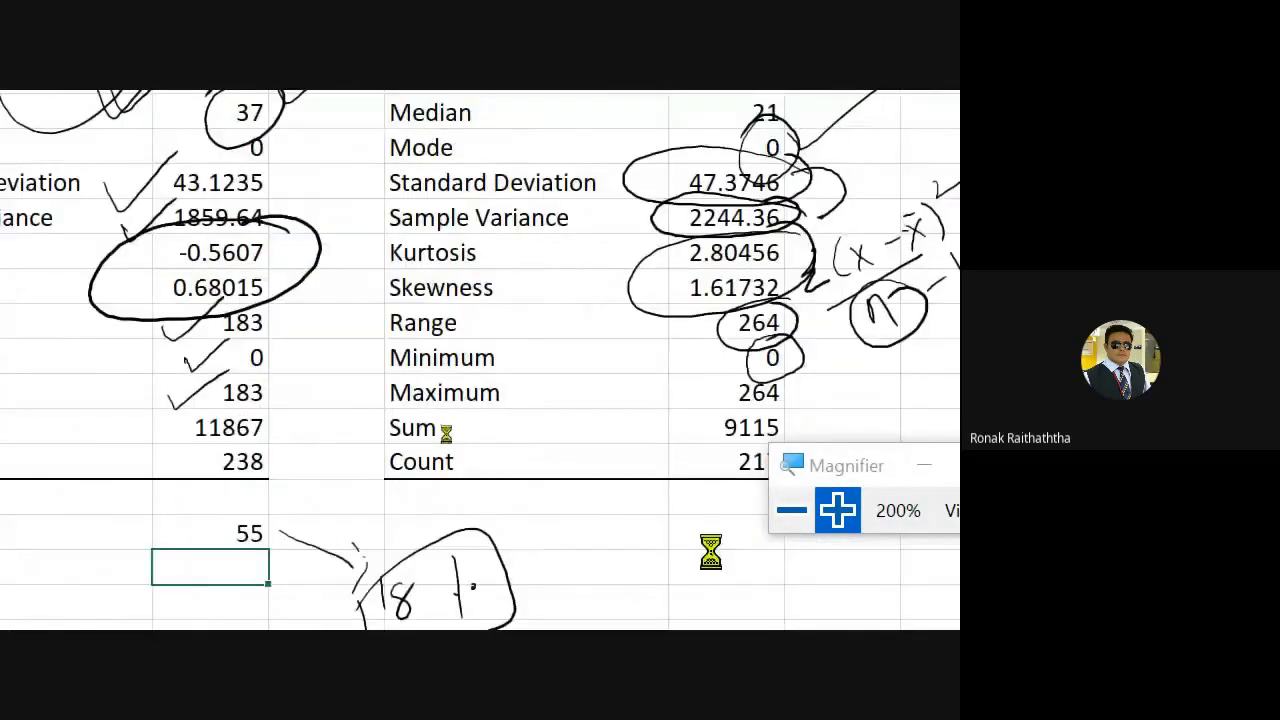
Inspect the arguments of the PERCENTILE.EXC formula in B258 without changing them
double_click(395, 397)
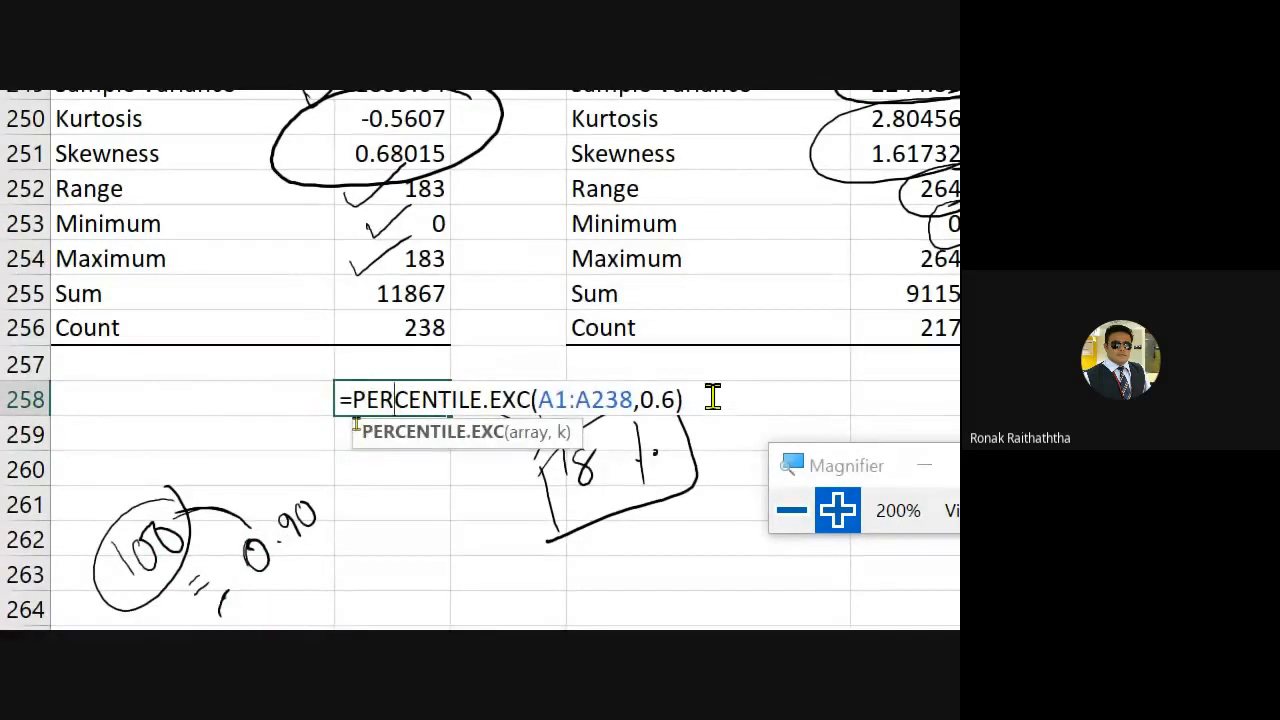
key("Escape")
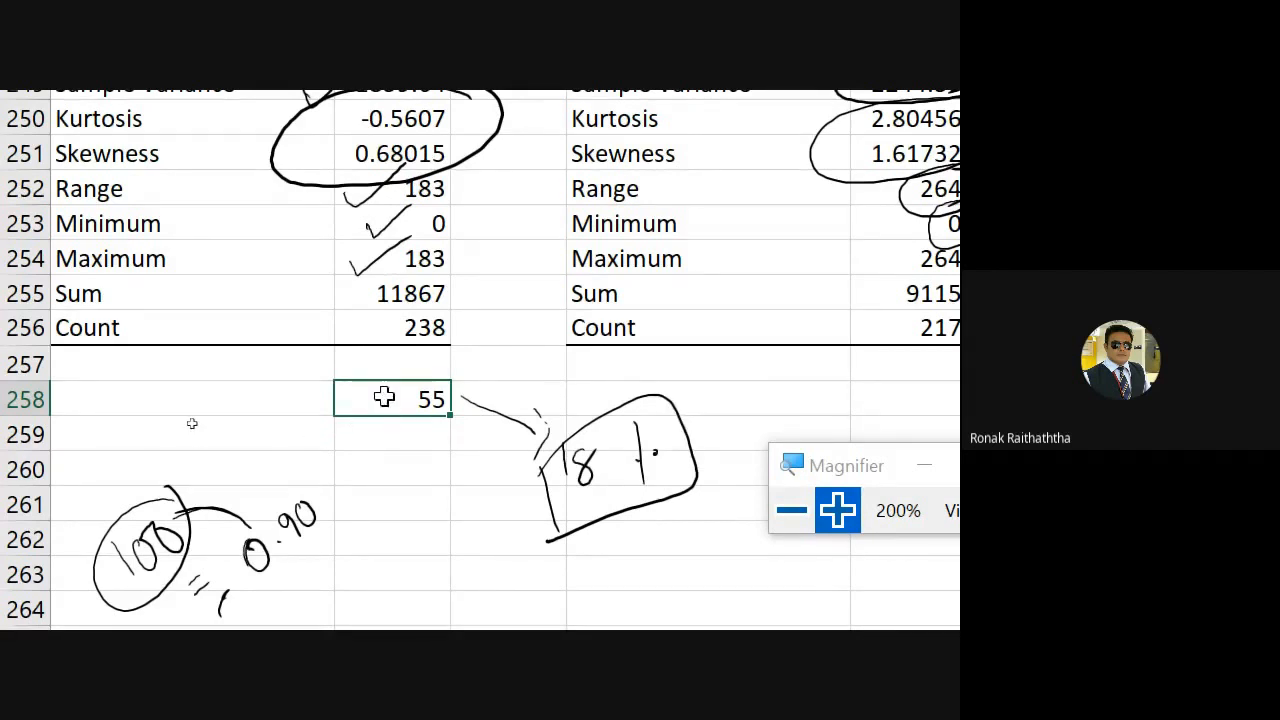
double_click(383, 397)
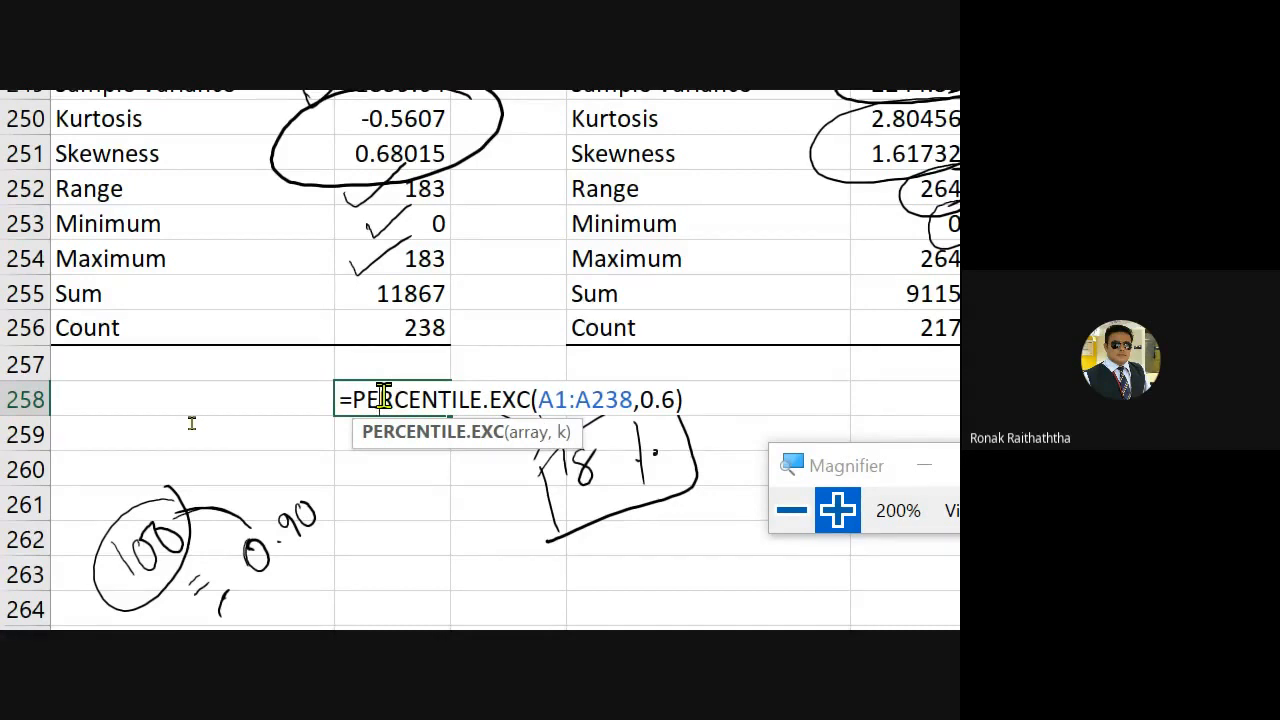
key("Escape")
key("alt+Tab")
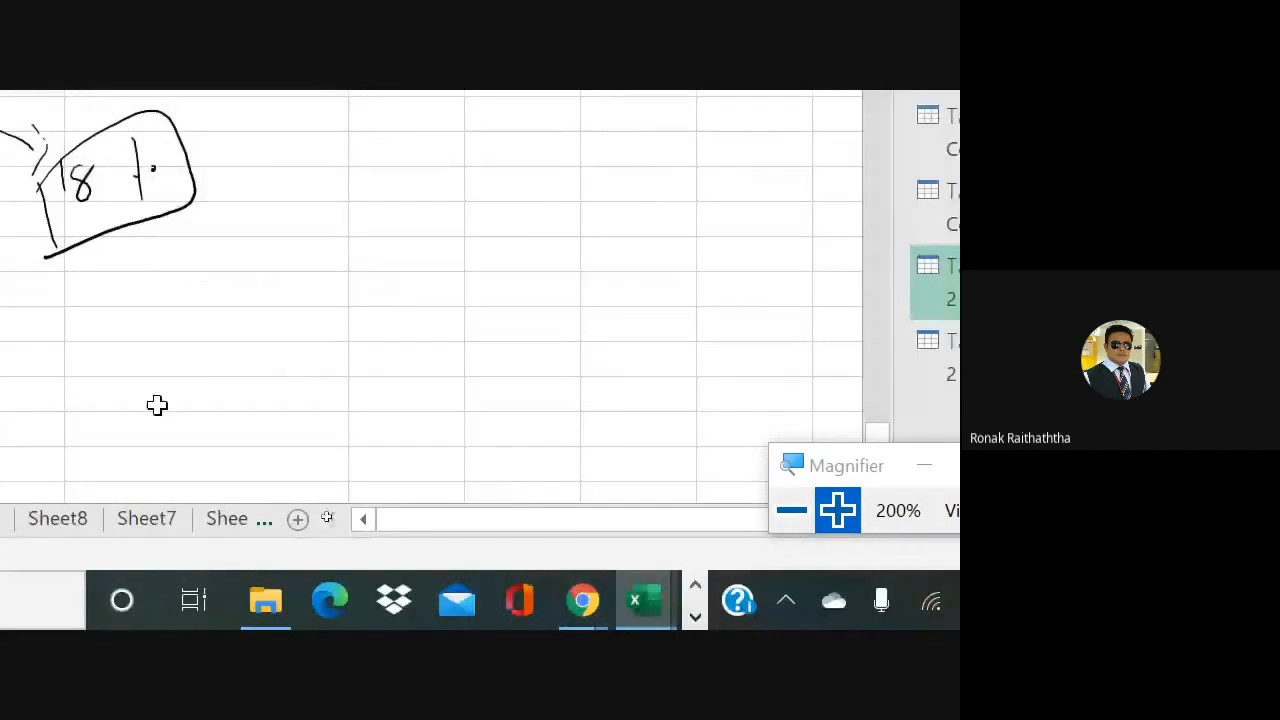
Look through the score columns from the first row down to the statistics tables and B258
scroll(310, 262, "up", 20)
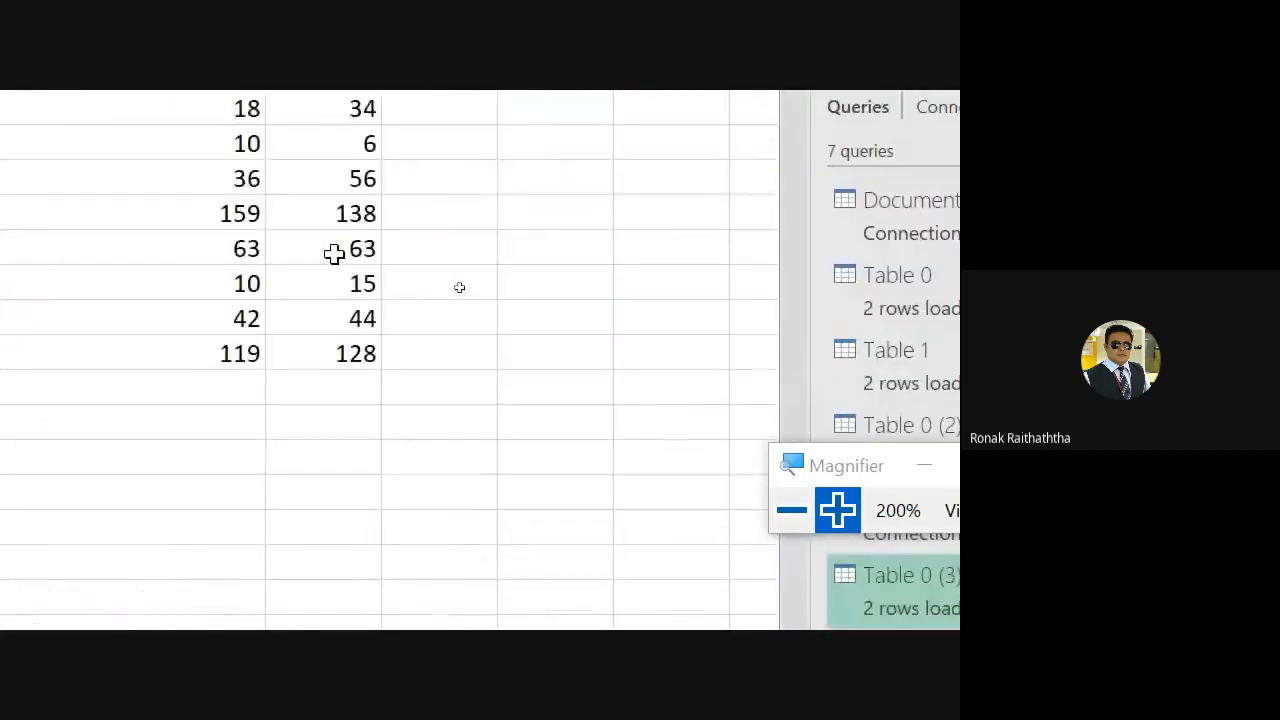
scroll(339, 251, "up", 15)
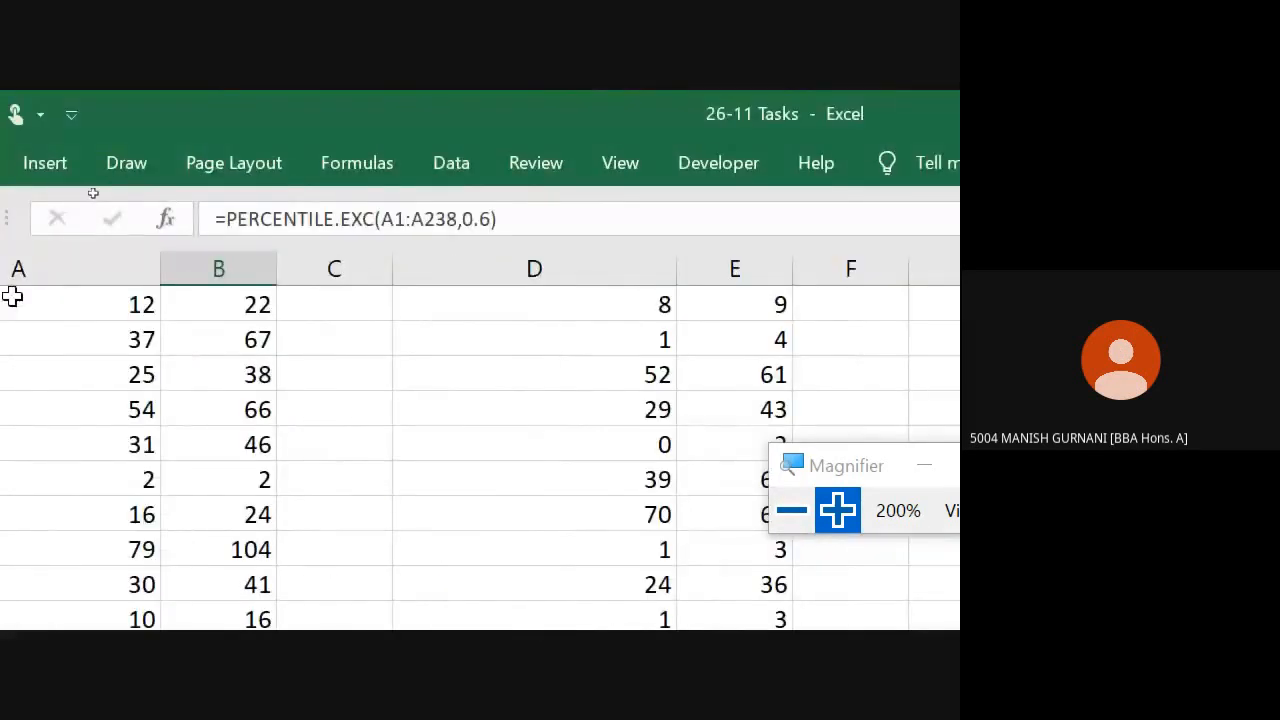
scroll(171, 594, "down", 10)
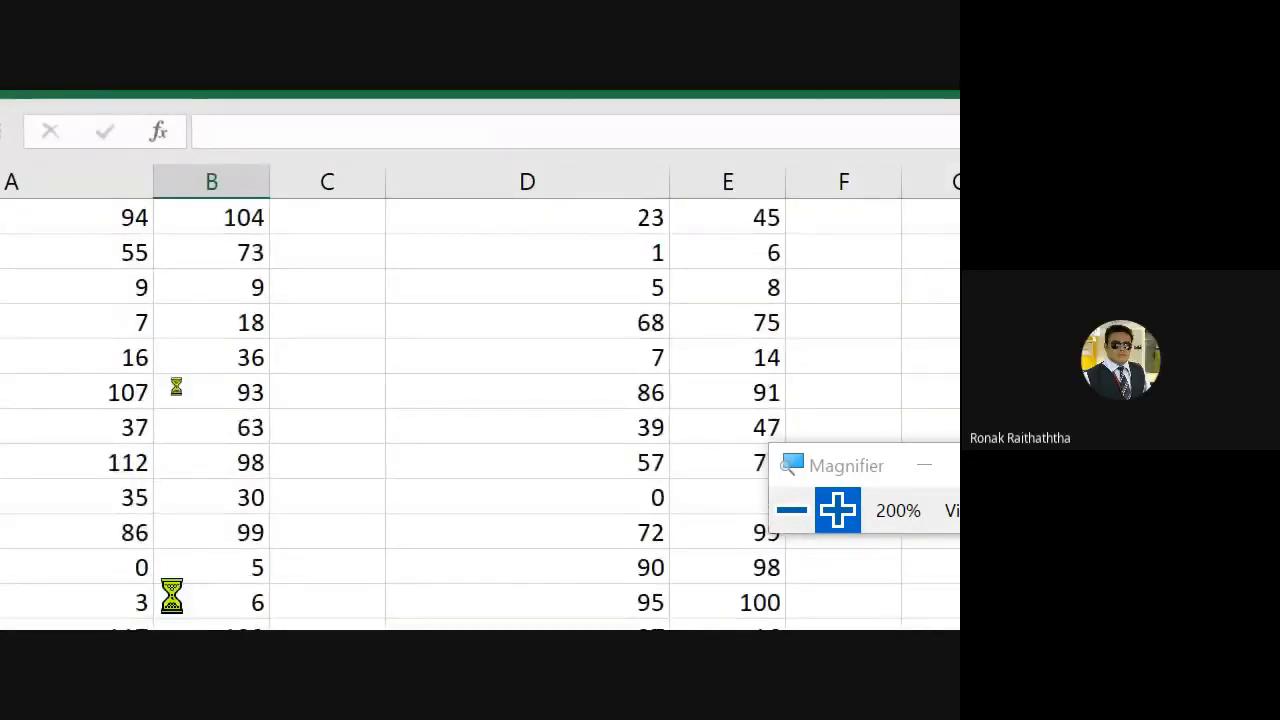
scroll(172, 595, "down", 10)
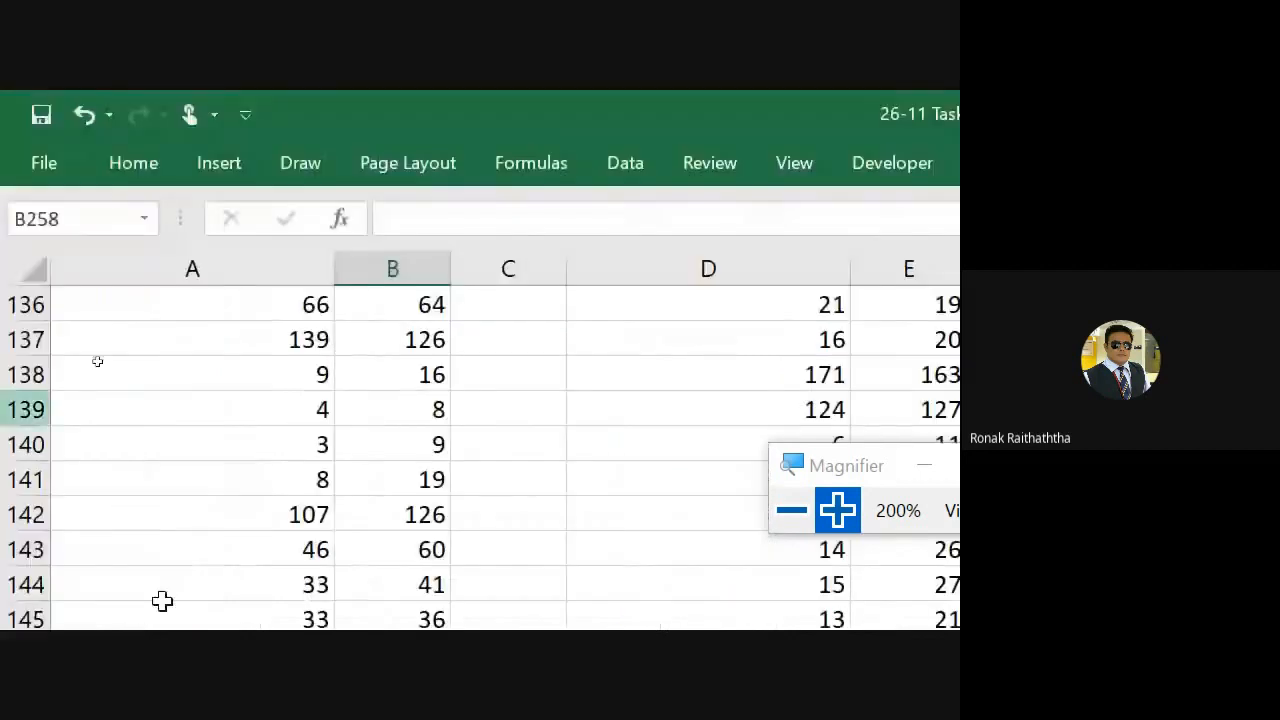
scroll(165, 590, "down", 10)
scroll(150, 516, "down", 10)
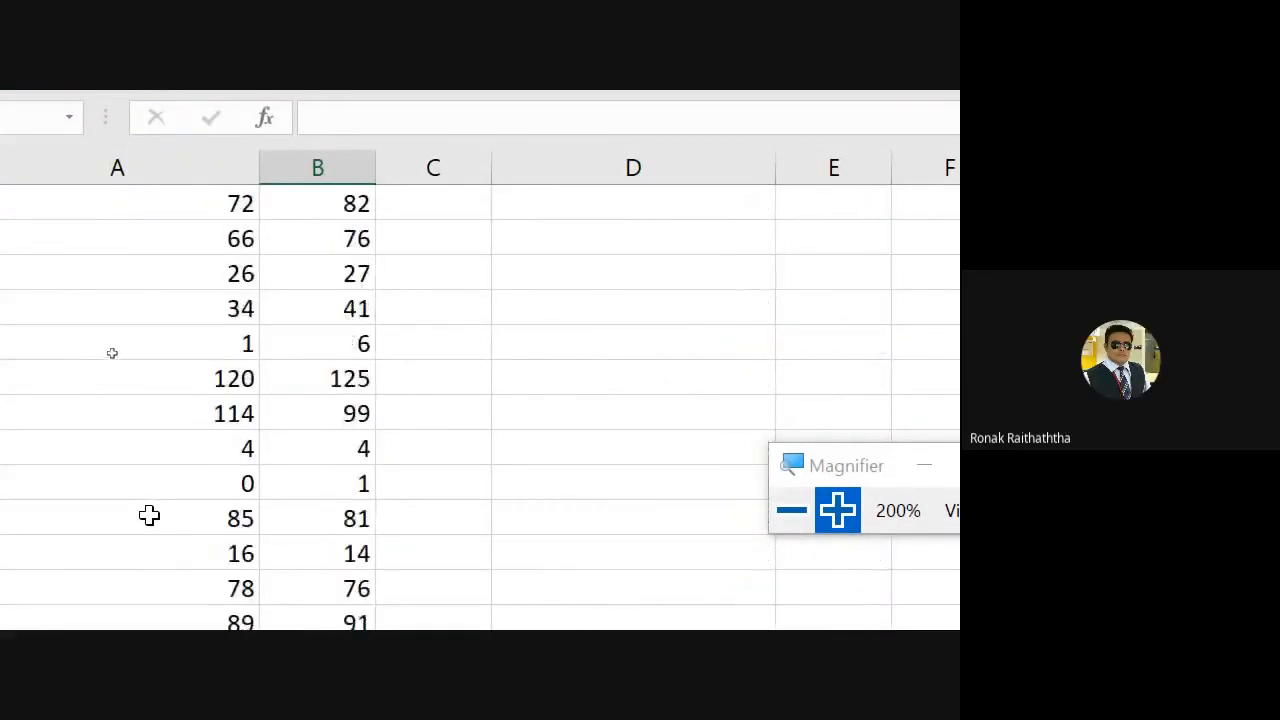
scroll(156, 525, "up", 3)
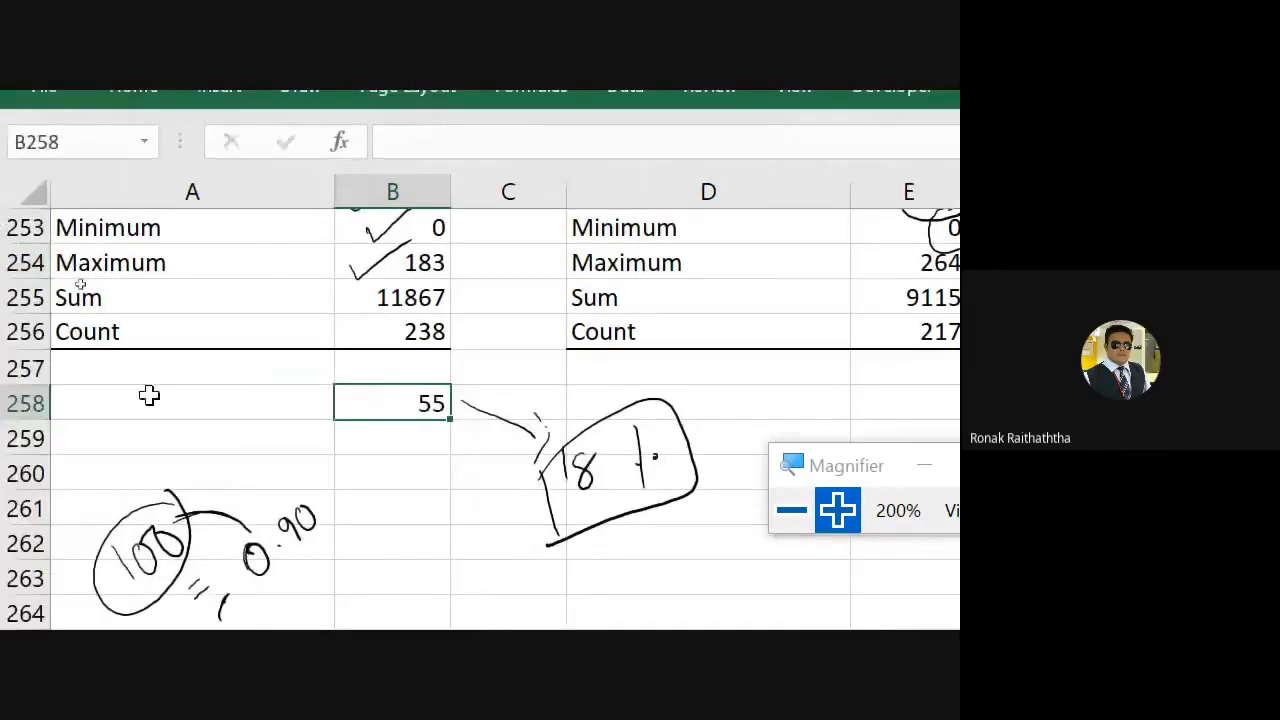
Draw a circled 1 with an arrow leading to a circled 100 in the blank area around rows 276 to 280
scroll(403, 471, "down", 7)
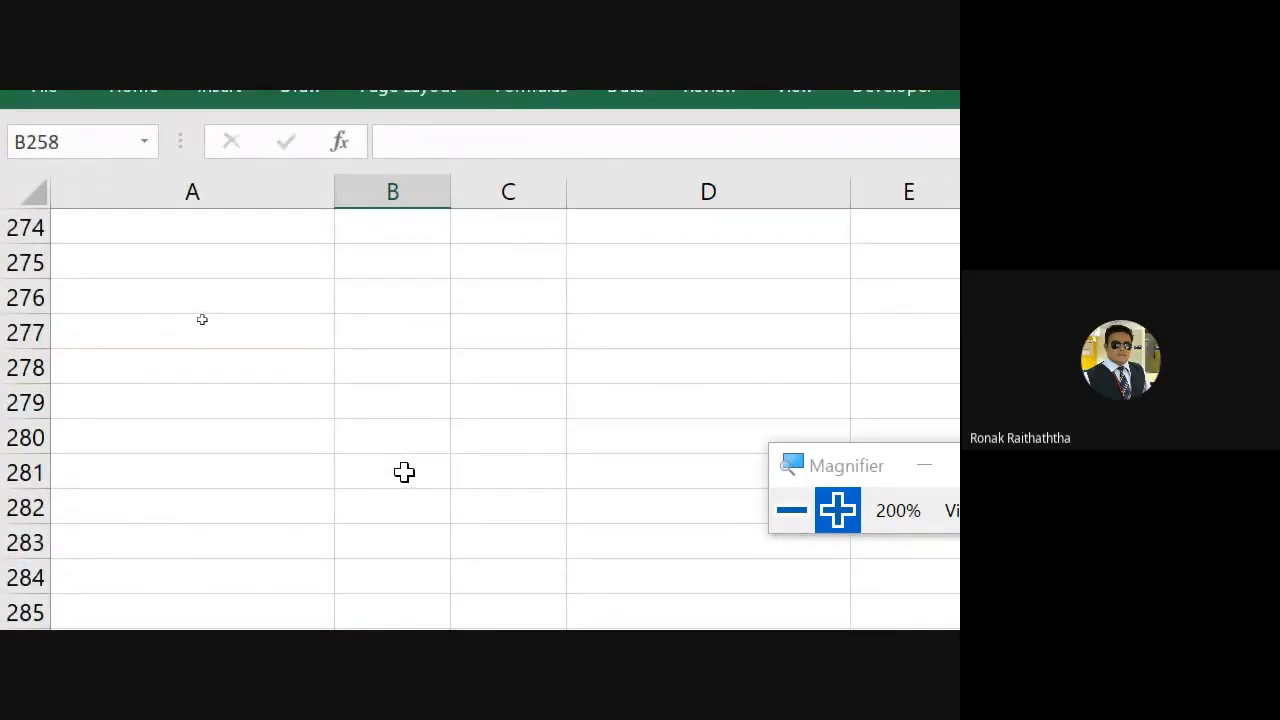
left_click_drag(195, 364, 211, 406)
mouse_move(200, 342)
left_mouse_down()
mouse_move(214, 436)
mouse_move(174, 358)
left_mouse_up()
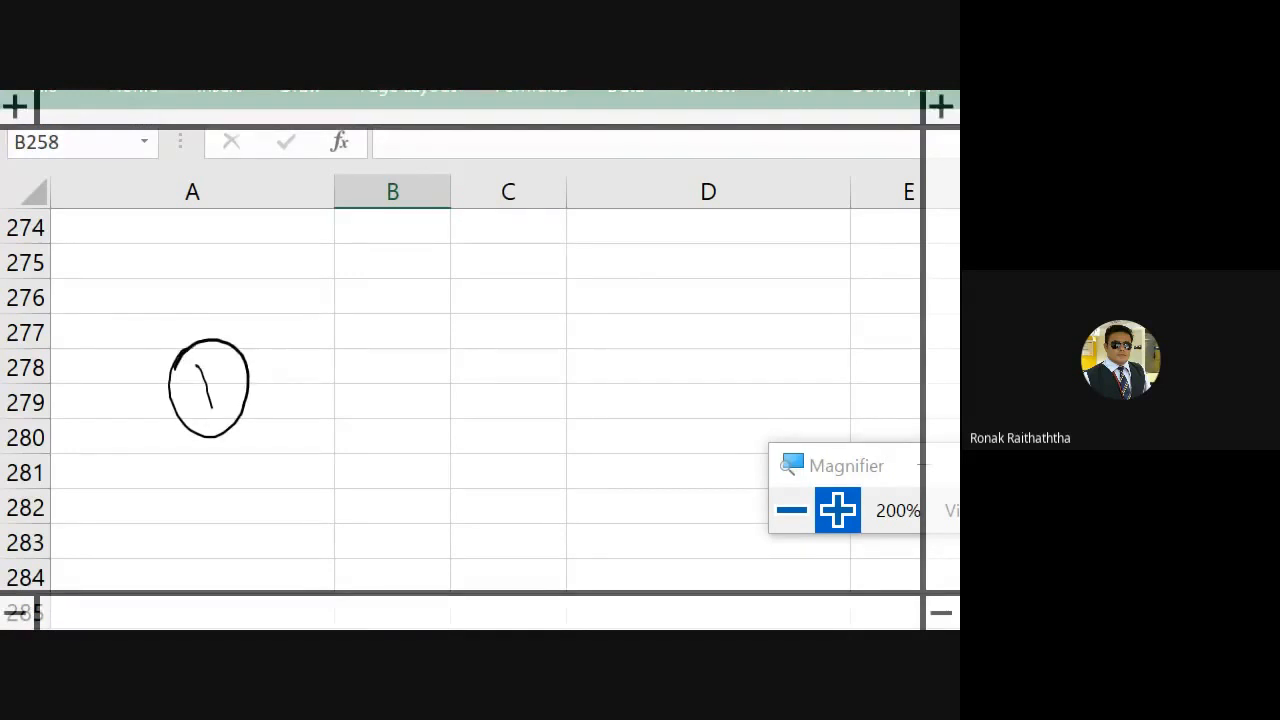
mouse_move(294, 390)
left_mouse_down()
mouse_move(352, 367)
mouse_move(330, 398)
left_mouse_up()
mouse_move(420, 336)
left_mouse_down()
mouse_move(426, 364)
mouse_move(465, 320)
mouse_move(448, 360)
left_mouse_up()
mouse_move(472, 320)
left_mouse_down()
mouse_move(410, 365)
mouse_move(485, 295)
left_mouse_up()
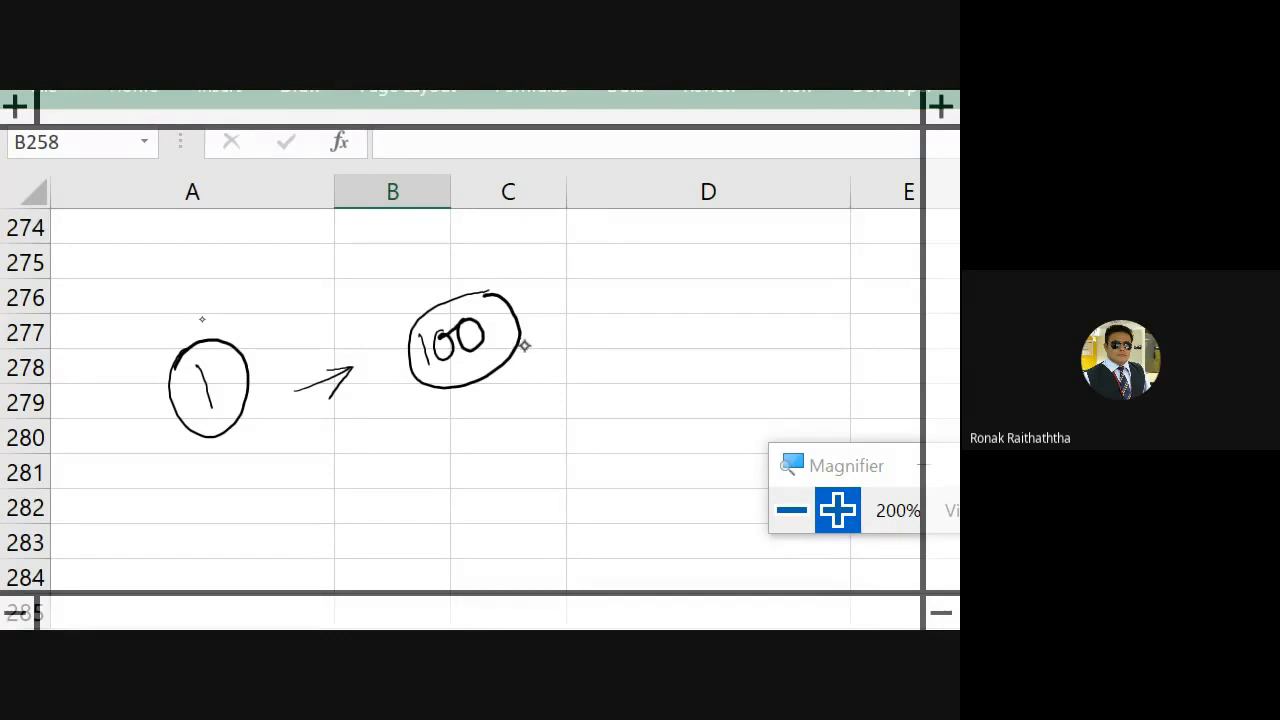
Draw branching lines from the circled 100, and write an encircled "Percentile Rank" note beneath it with an arrow to the 100
mouse_move(580, 342)
left_mouse_down()
mouse_move(578, 256)
mouse_move(516, 346)
mouse_move(648, 363)
left_mouse_up()
mouse_move(476, 450)
left_mouse_down()
mouse_move(482, 484)
mouse_move(480, 466)
left_mouse_up()
mouse_move(498, 476)
left_mouse_down()
mouse_move(585, 416)
mouse_move(606, 420)
mouse_move(624, 388)
mouse_move(640, 396)
mouse_move(702, 368)
left_mouse_up()
left_click_drag(696, 341, 719, 341)
mouse_move(560, 356)
left_mouse_down()
mouse_move(719, 341)
mouse_move(645, 345)
left_mouse_up()
mouse_move(440, 468)
left_mouse_down()
mouse_move(410, 440)
mouse_move(436, 400)
left_mouse_up()
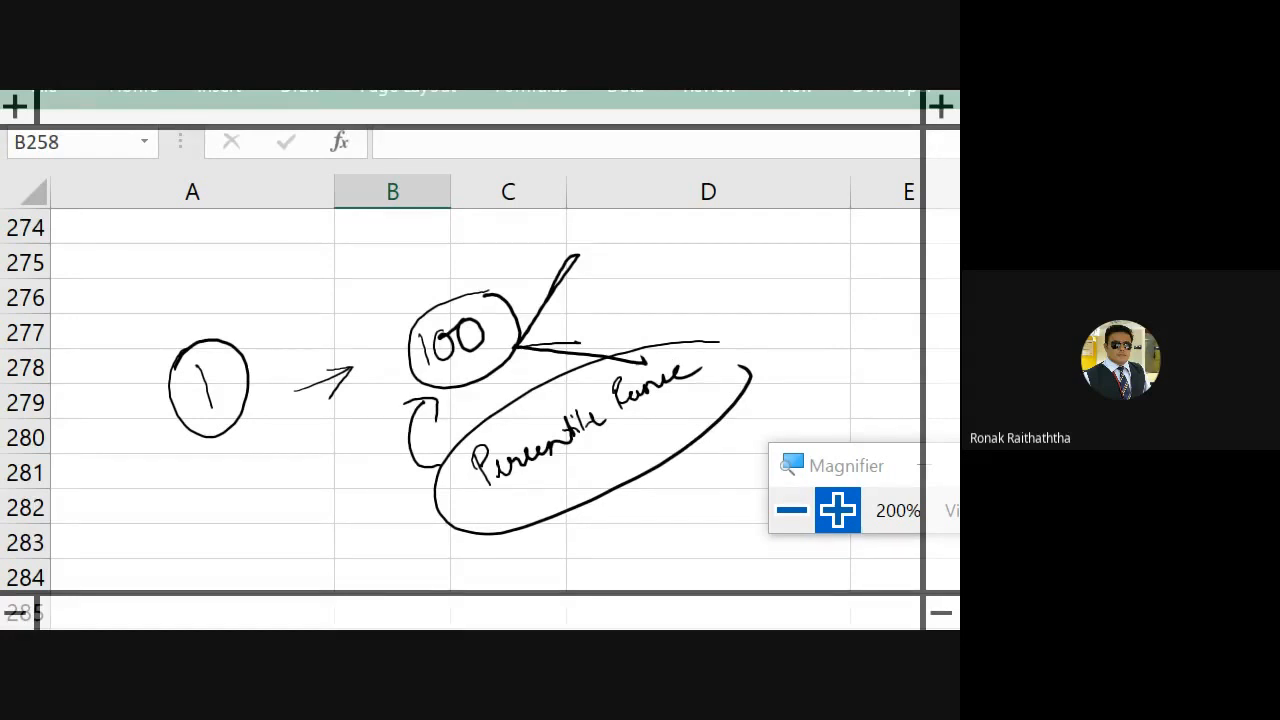
Write a circled 2 followed by "Score ?" beneath the percentile rank sketch
scroll(460, 400, "up", 1)
scroll(460, 400, "down", 2)
left_click_drag(261, 514, 288, 541)
mouse_move(272, 491)
left_mouse_down()
mouse_move(301, 518)
mouse_move(262, 490)
left_mouse_up()
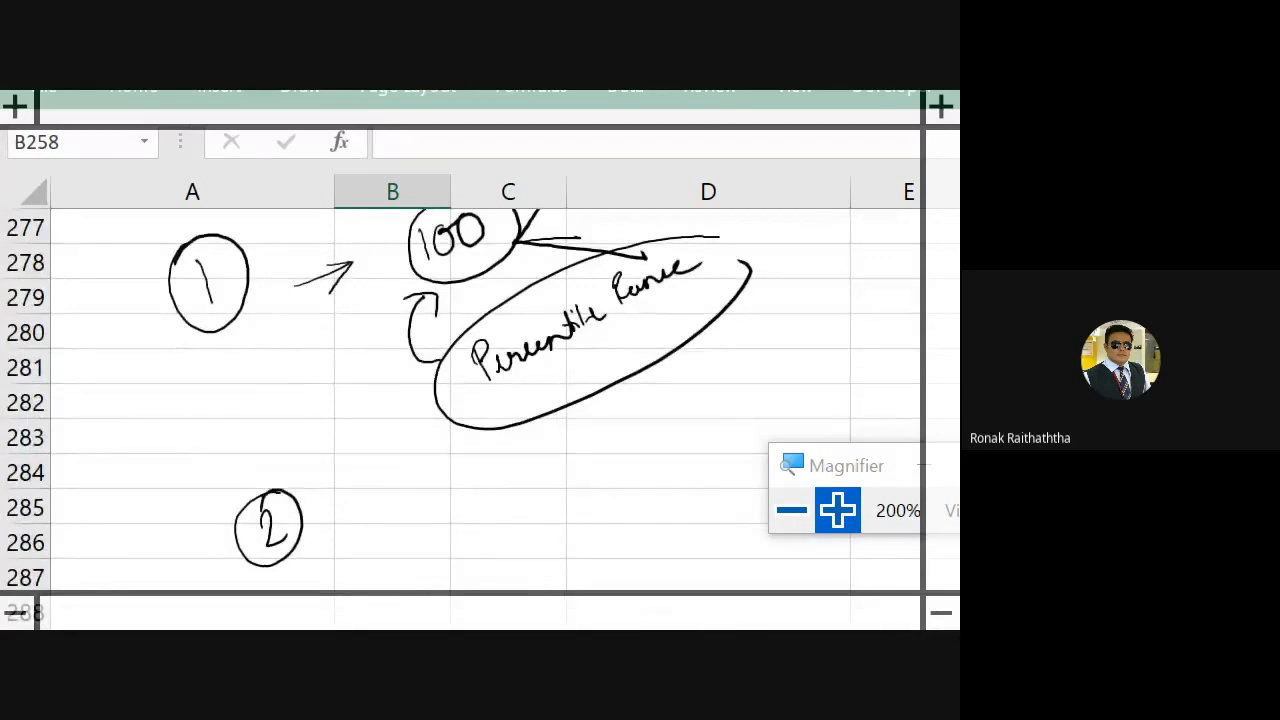
mouse_move(412, 505)
left_mouse_down()
mouse_move(398, 548)
mouse_move(424, 540)
left_mouse_up()
left_click_drag(440, 514, 470, 510)
left_click_drag(470, 515, 488, 510)
mouse_move(520, 462)
left_mouse_down()
mouse_move(537, 498)
mouse_move(535, 437)
mouse_move(567, 407)
mouse_move(566, 427)
left_mouse_up()
left_click(542, 505)
Draw two arrows from the question mark beside Score, each leading to a handwritten 50%
scroll(480, 400, "down", 1)
mouse_move(590, 390)
left_mouse_down()
mouse_move(582, 410)
mouse_move(612, 396)
left_mouse_up()
mouse_move(632, 372)
left_mouse_down()
mouse_move(630, 405)
mouse_move(640, 382)
left_mouse_up()
left_click_drag(503, 476, 616, 499)
mouse_move(590, 489)
left_mouse_down()
mouse_move(619, 496)
mouse_move(607, 514)
left_mouse_up()
mouse_move(627, 485)
left_mouse_down()
mouse_move(624, 505)
mouse_move(640, 479)
left_mouse_up()
left_click_drag(648, 477, 664, 488)
left_click_drag(677, 458, 675, 498)
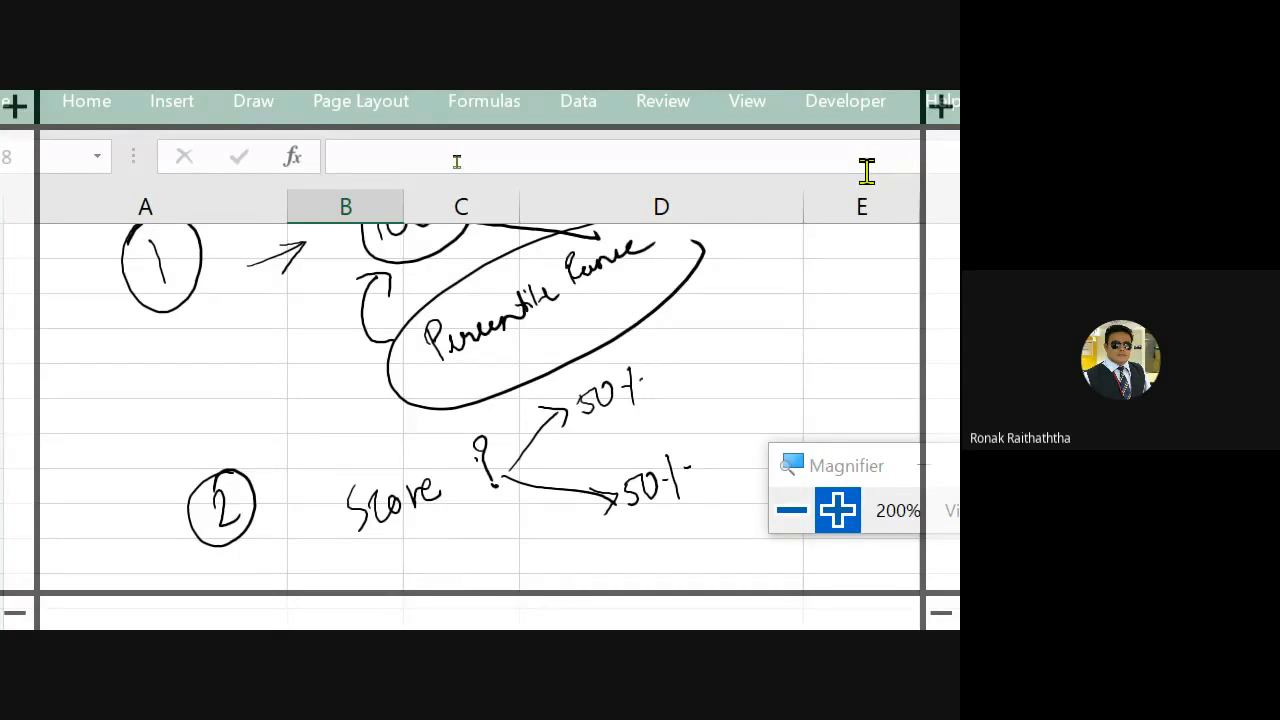
Write 60% with an arrow to 40% below the two 50% notes
mouse_move(684, 538)
left_mouse_down()
mouse_move(698, 550)
mouse_move(714, 536)
mouse_move(726, 556)
mouse_move(792, 572)
left_mouse_up()
mouse_move(814, 556)
left_mouse_down()
mouse_move(806, 568)
mouse_move(806, 552)
left_mouse_up()
left_click_drag(832, 546, 820, 577)
left_click_drag(834, 552, 838, 551)
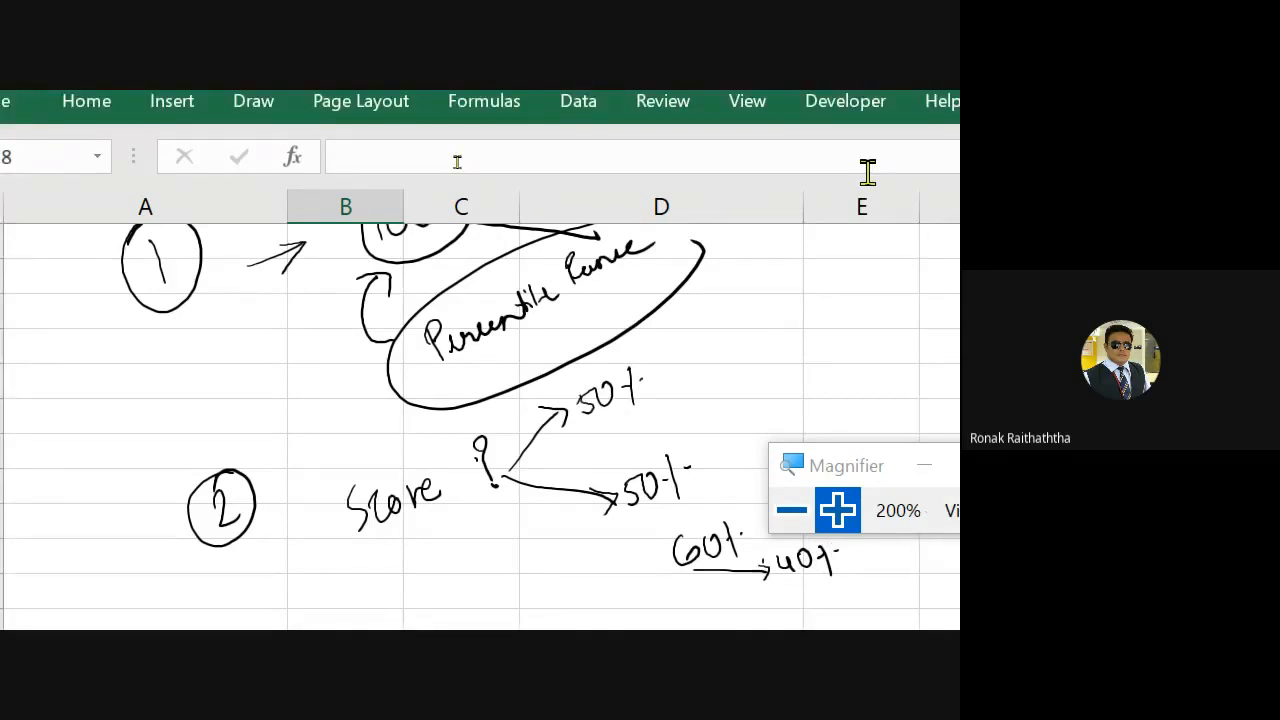
Circle the Score note and the upper 50% note, and add a short handwritten mark beneath Score
mouse_move(398, 432)
left_mouse_down()
mouse_move(328, 468)
mouse_move(318, 505)
mouse_move(412, 436)
left_mouse_up()
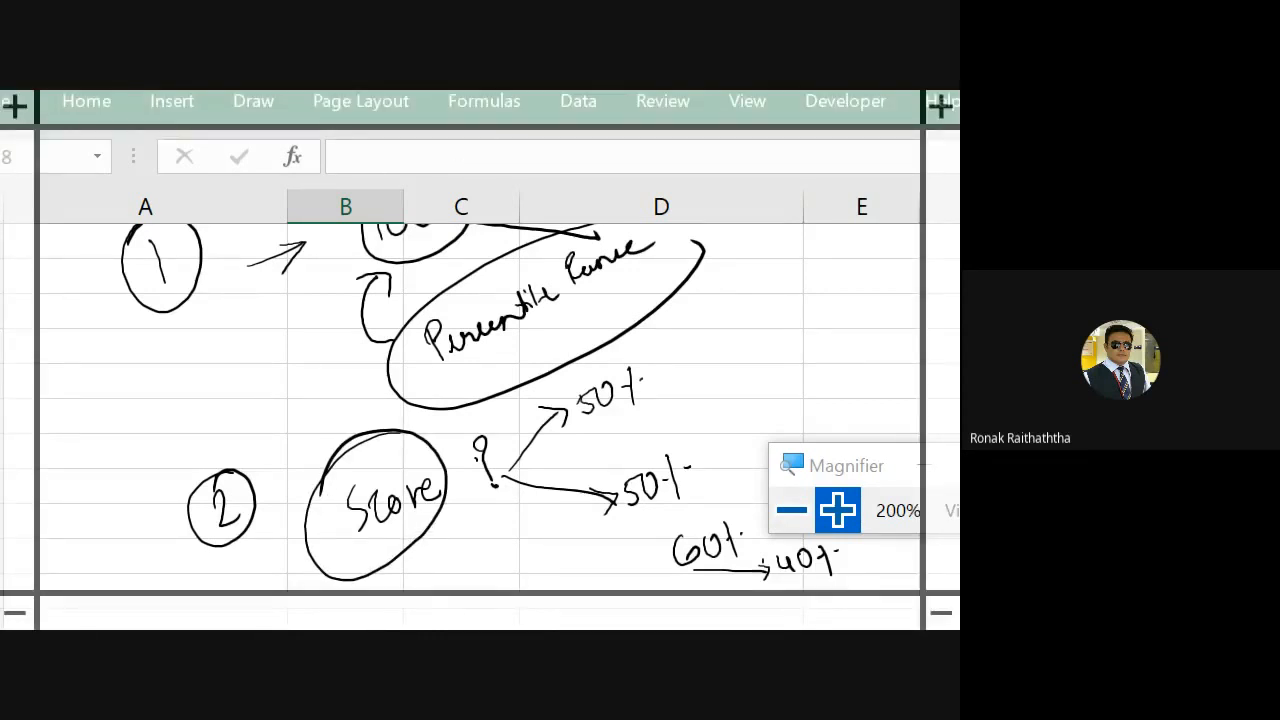
mouse_move(656, 338)
left_mouse_down()
mouse_move(556, 446)
mouse_move(668, 338)
left_mouse_up()
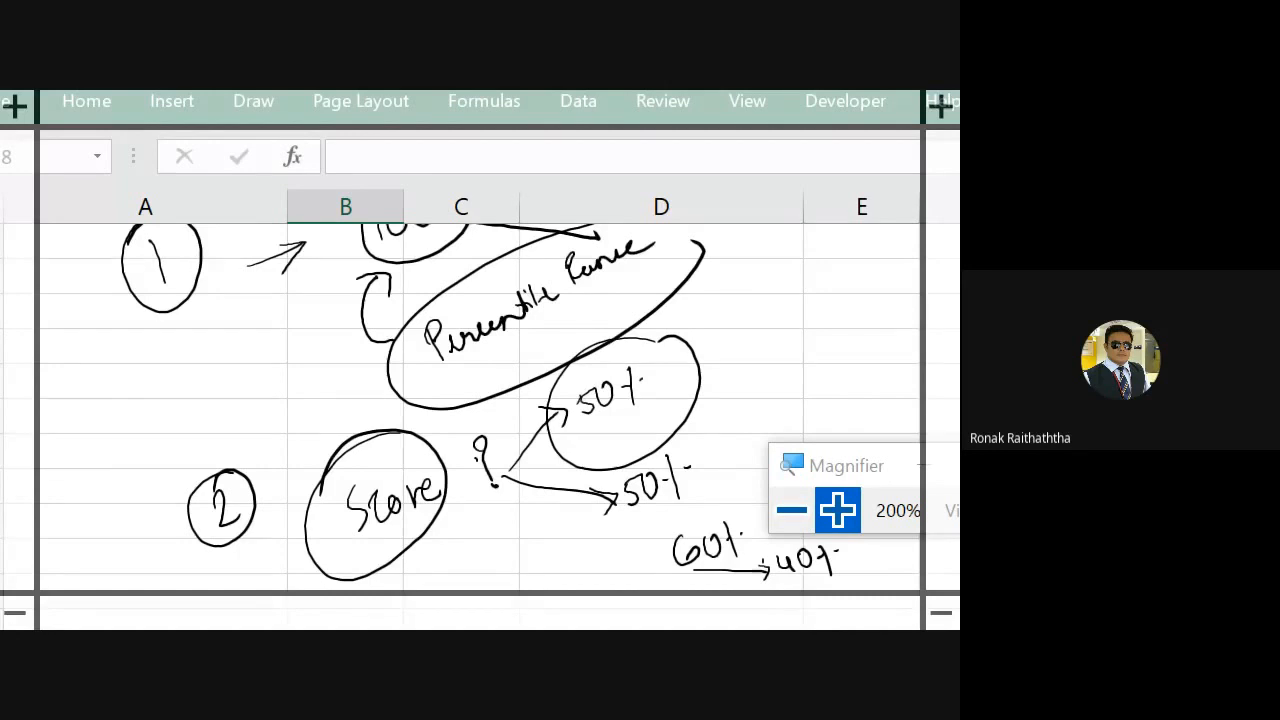
left_click_drag(427, 561, 434, 588)
left_click_drag(415, 560, 430, 573)
left_click_drag(449, 570, 512, 555)
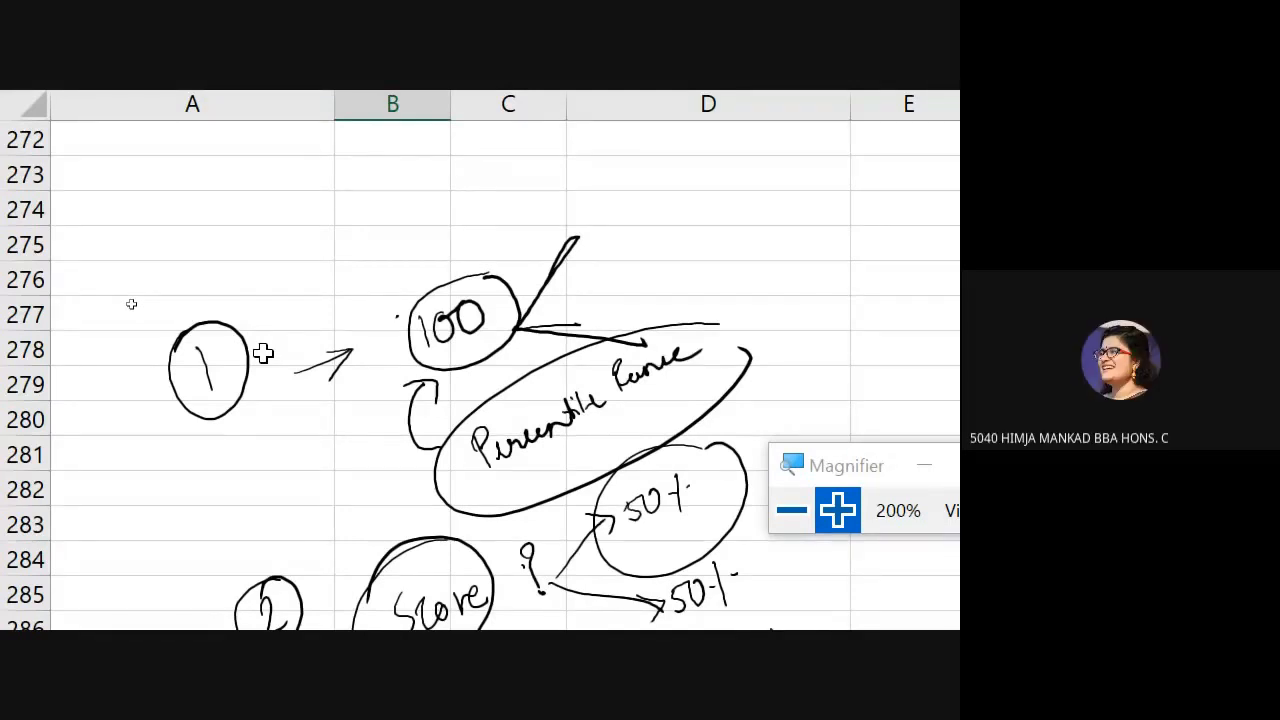
Set the k value of the PERCENTILE.EXC formula in B258 to 0.9
scroll(130, 290, "up", 7)
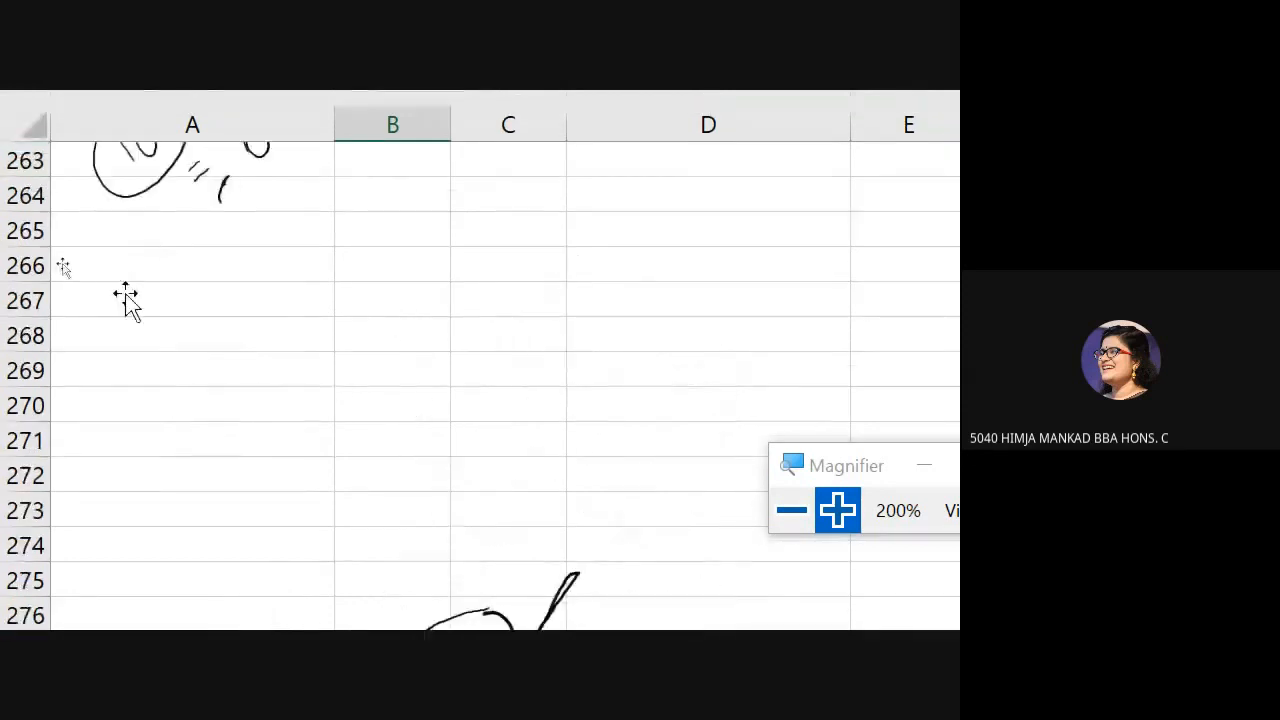
scroll(160, 333, "up", 10)
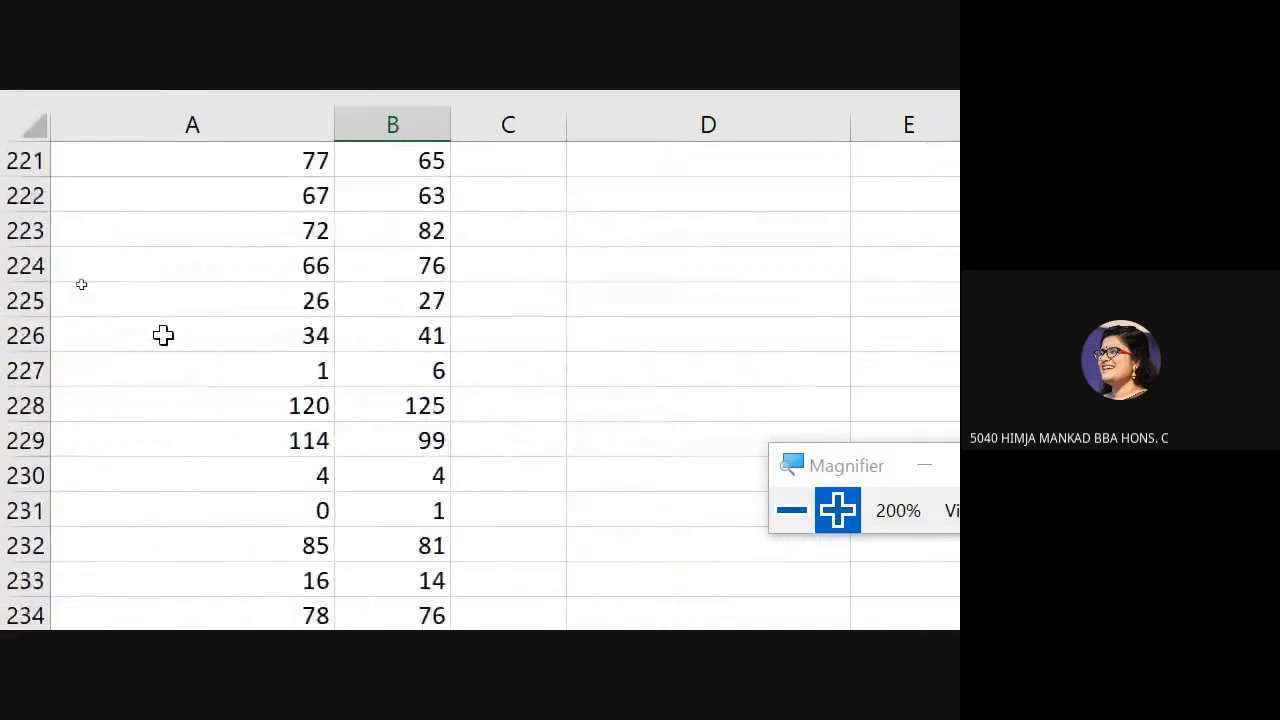
scroll(165, 338, "down", 3)
scroll(167, 342, "down", 4)
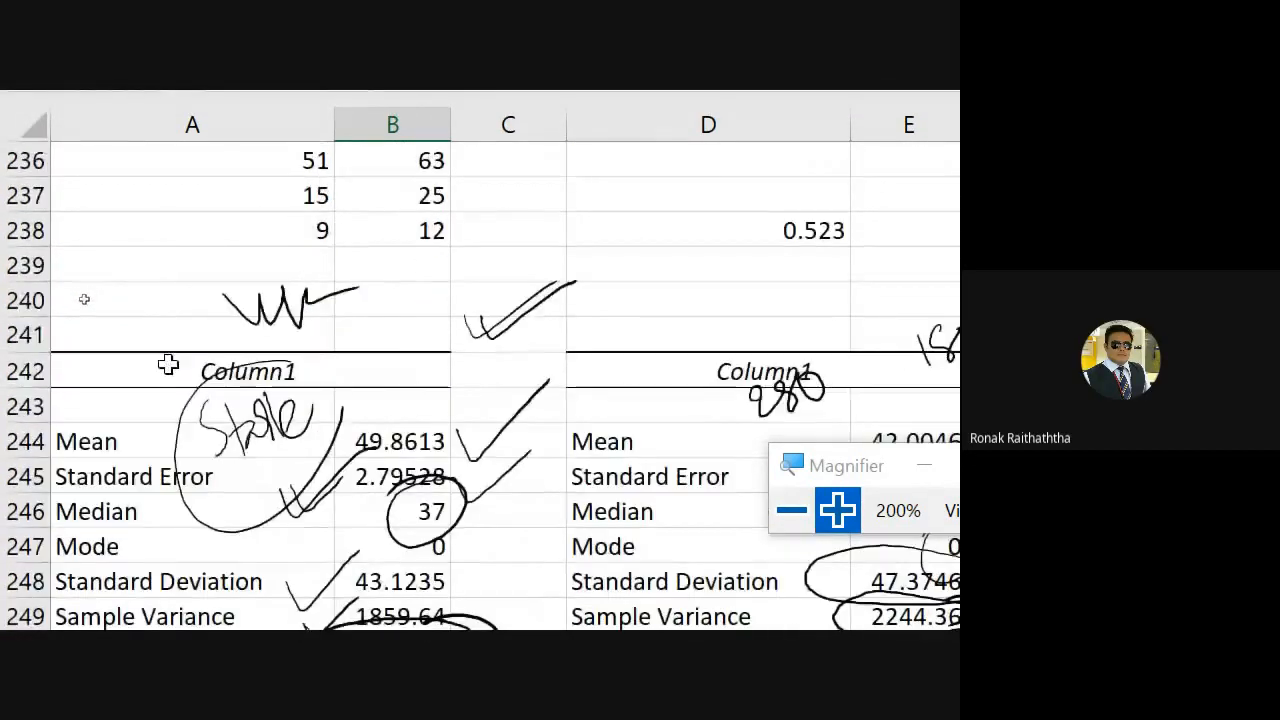
scroll(110, 280, "down", 6)
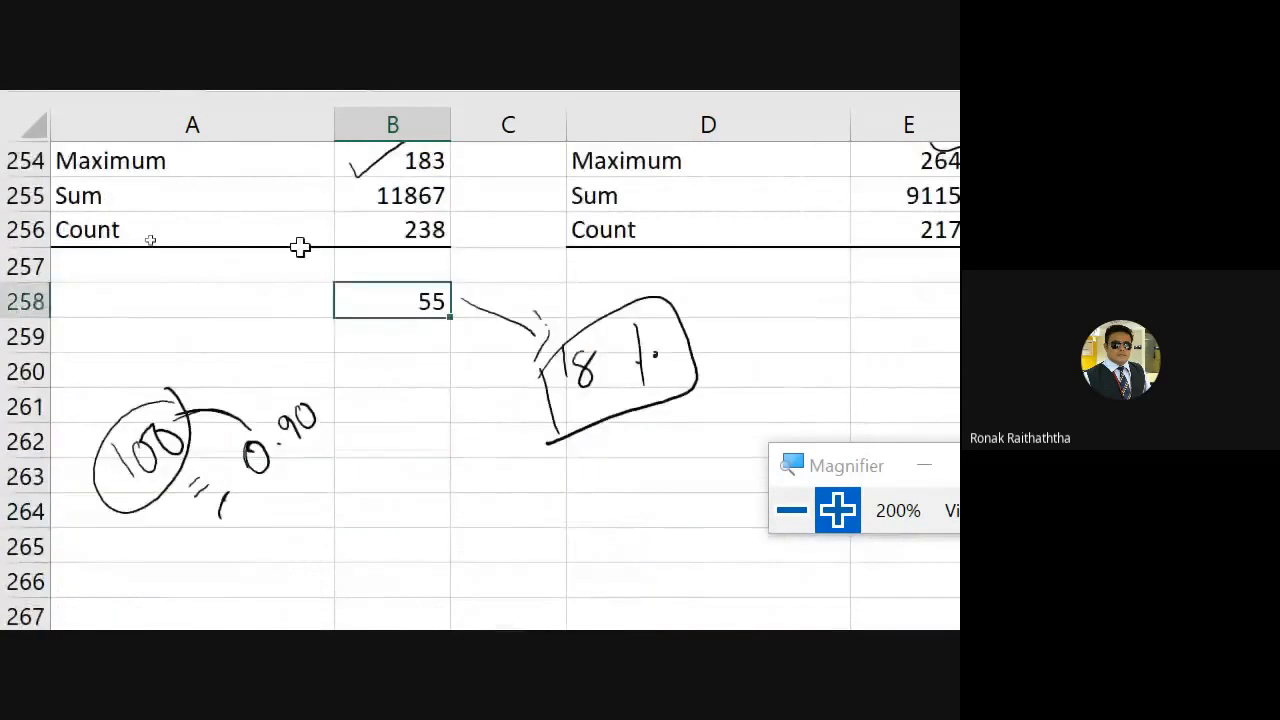
double_click(398, 316)
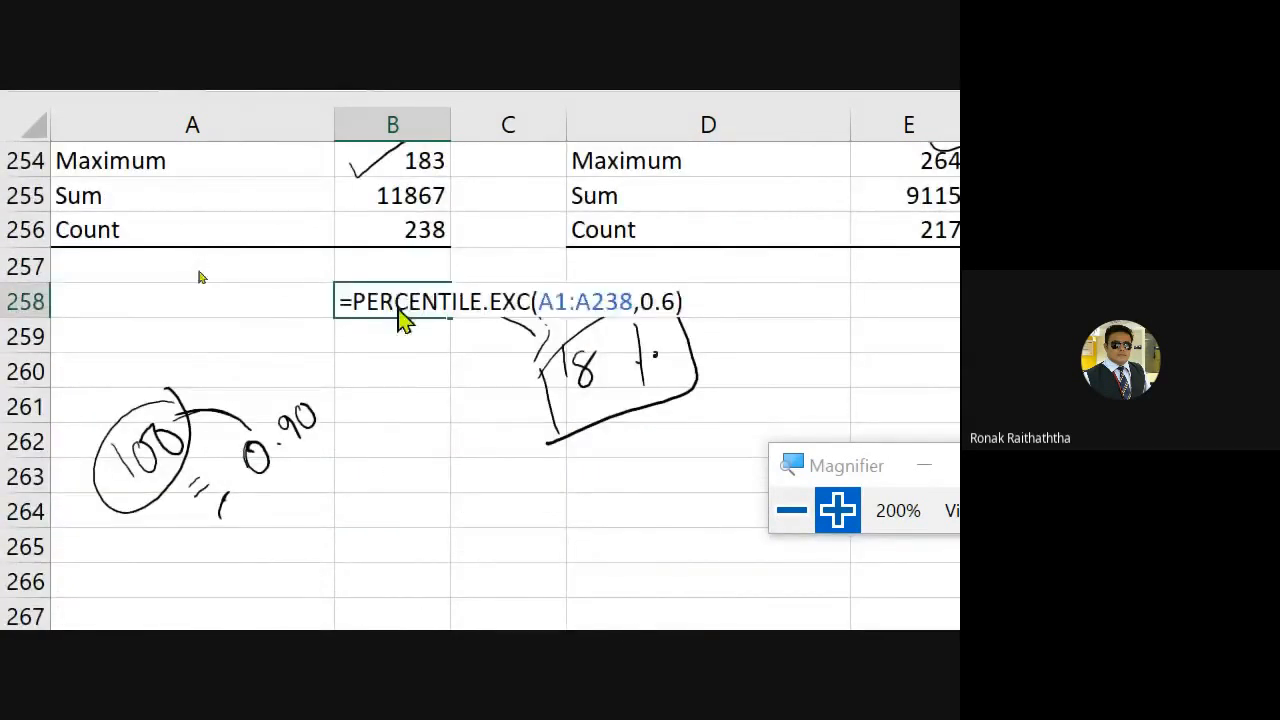
left_click(676, 302)
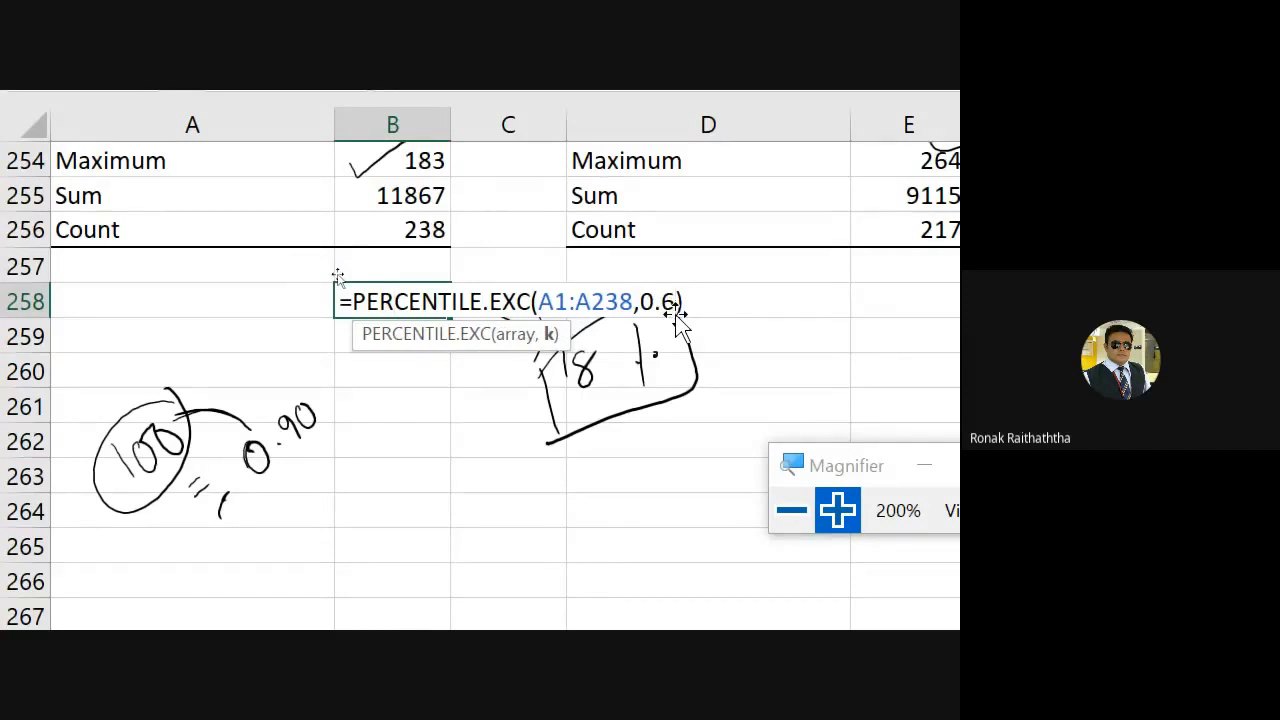
key("BackSpace")
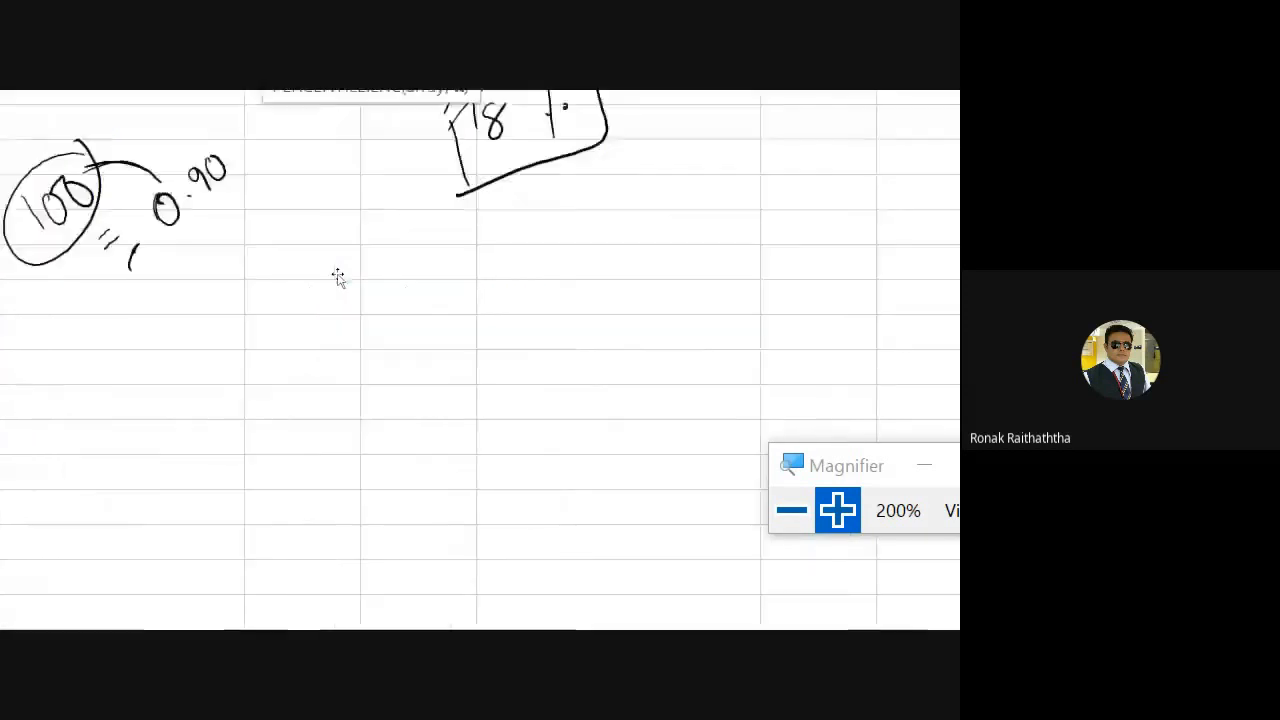
type("8,0.8)")
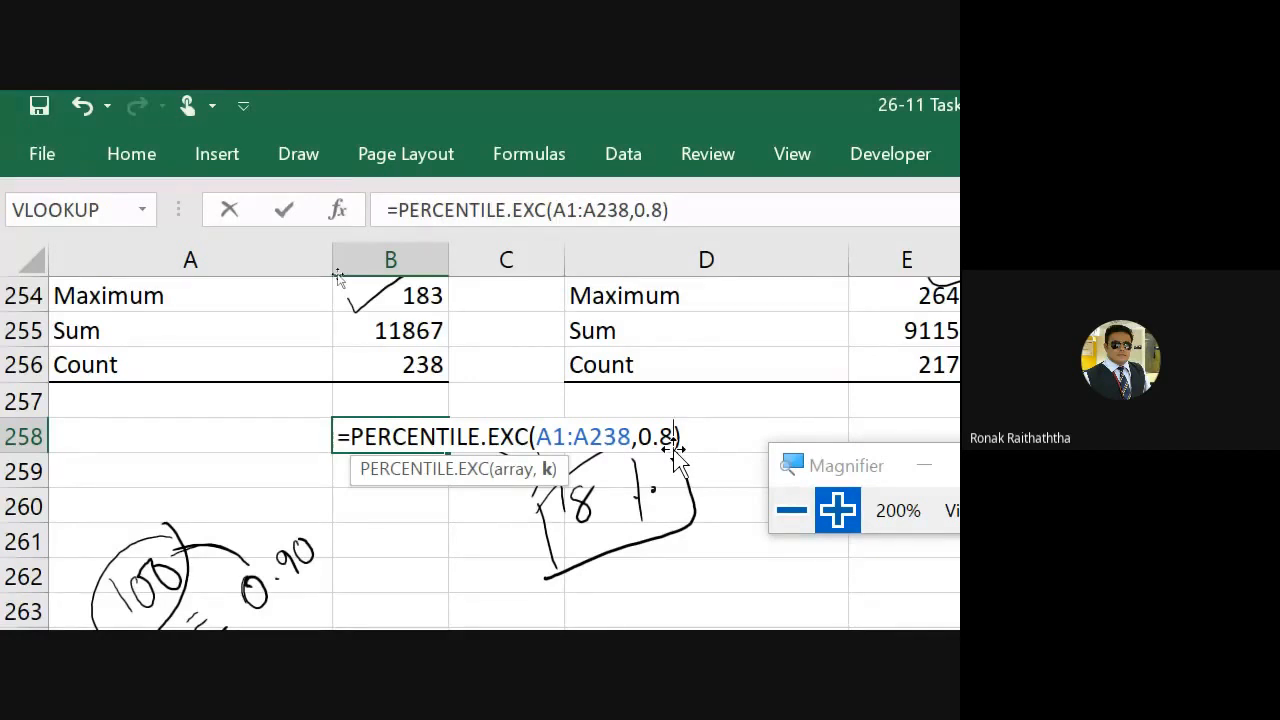
key("BackSpace")
type("9")
key("Return")
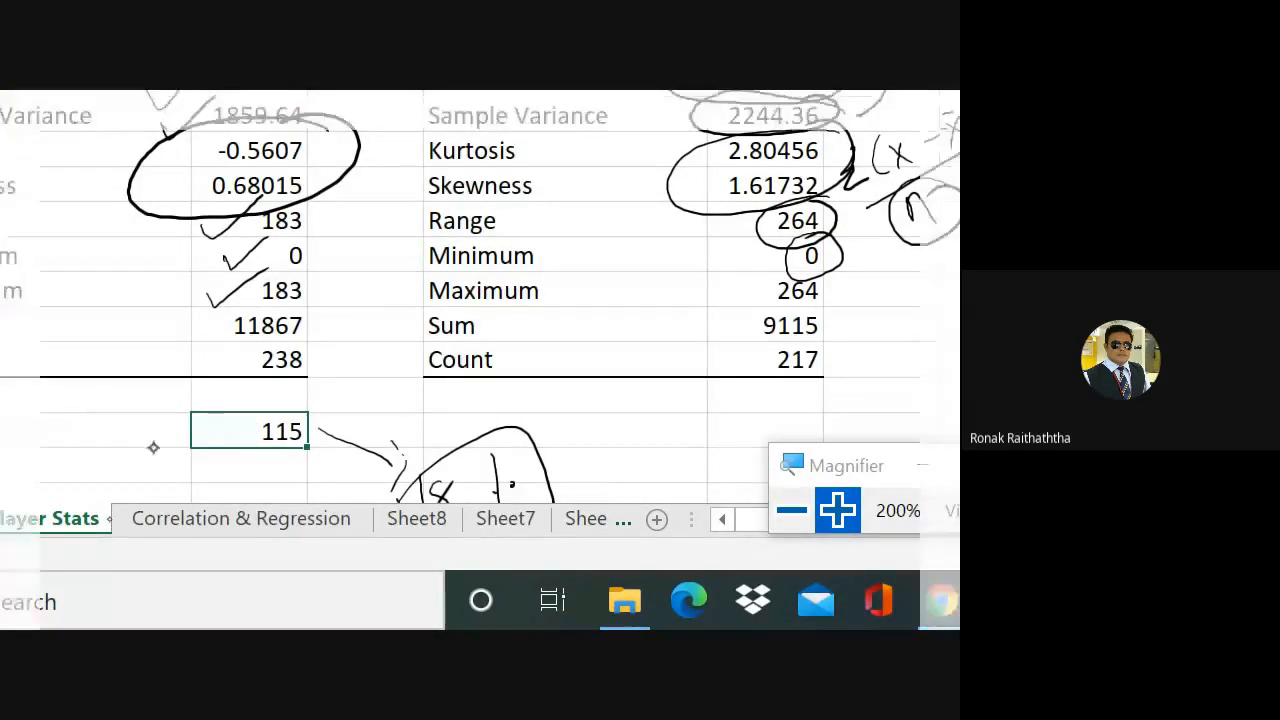
Draw a check mark beside the result in B258 and write a circled 70% below the second statistics table
left_click_drag(137, 448, 228, 395)
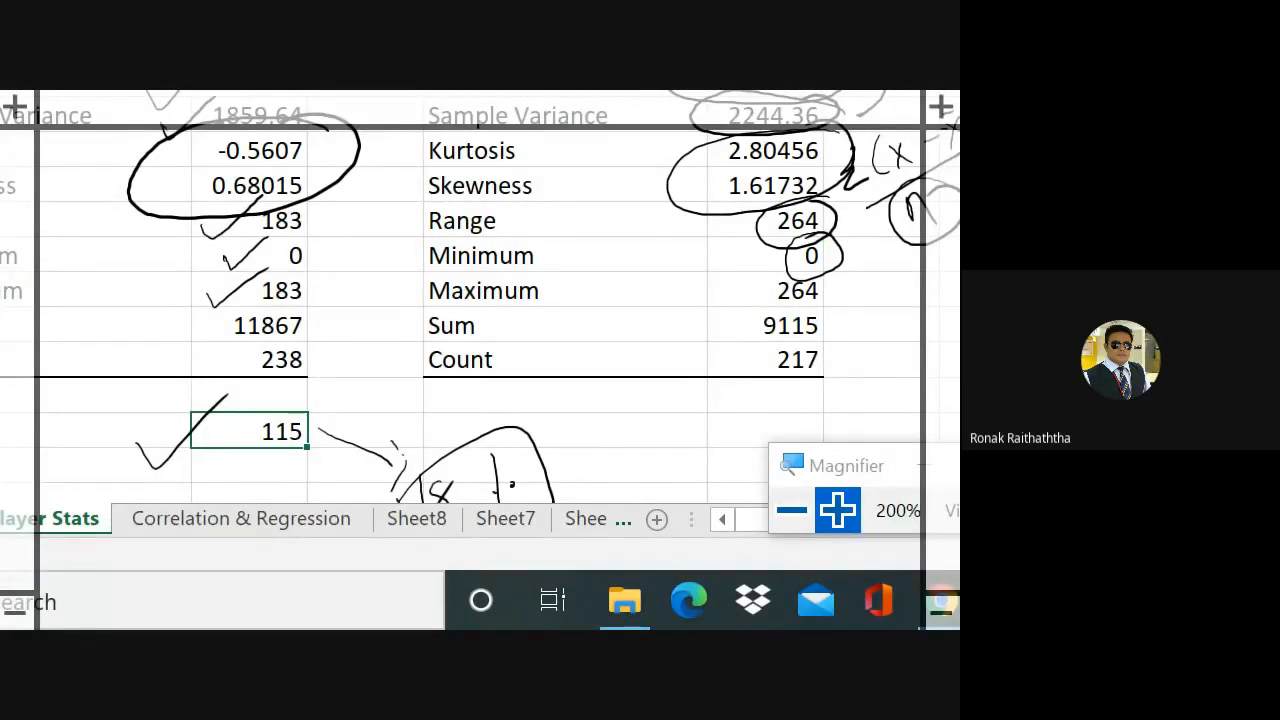
scroll(386, 402, "down", 3)
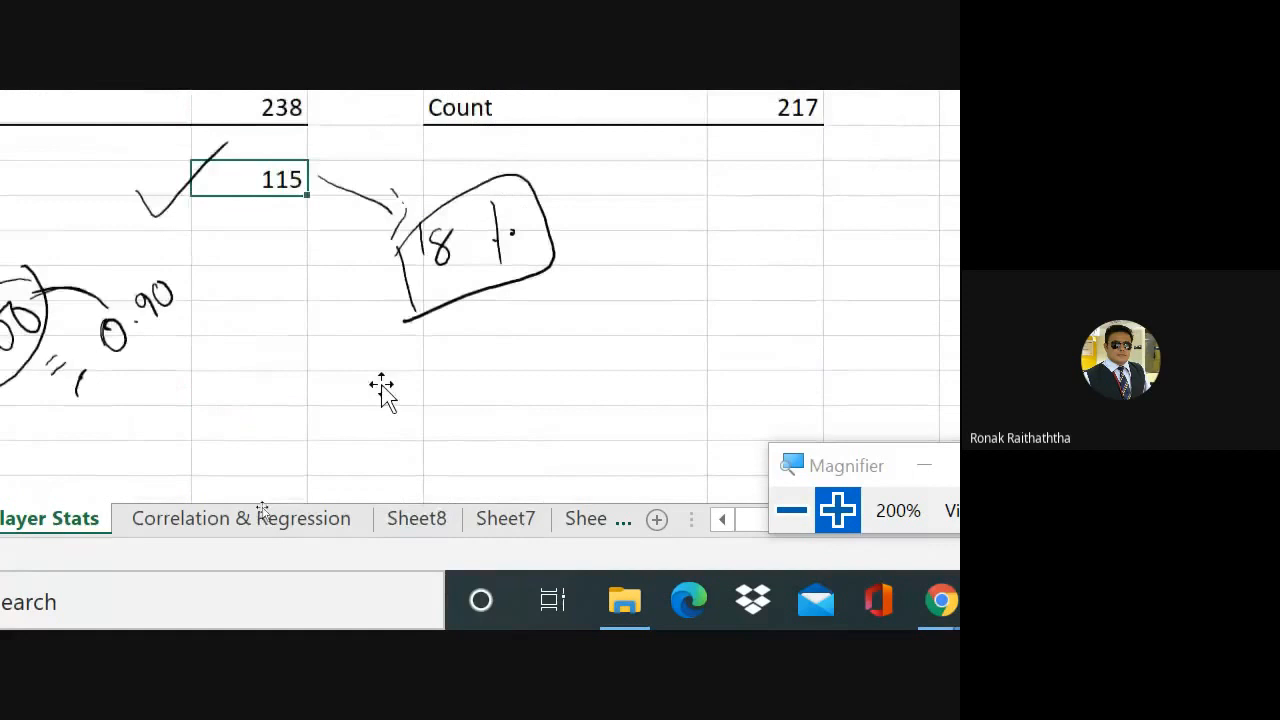
scroll(381, 390, "up", 2)
mouse_move(711, 397)
left_mouse_down()
mouse_move(731, 372)
mouse_move(742, 425)
left_mouse_up()
mouse_move(752, 386)
left_mouse_down()
mouse_move(773, 408)
mouse_move(767, 377)
mouse_move(795, 425)
left_mouse_up()
mouse_move(832, 324)
left_mouse_down()
mouse_move(760, 328)
mouse_move(845, 332)
left_mouse_up()
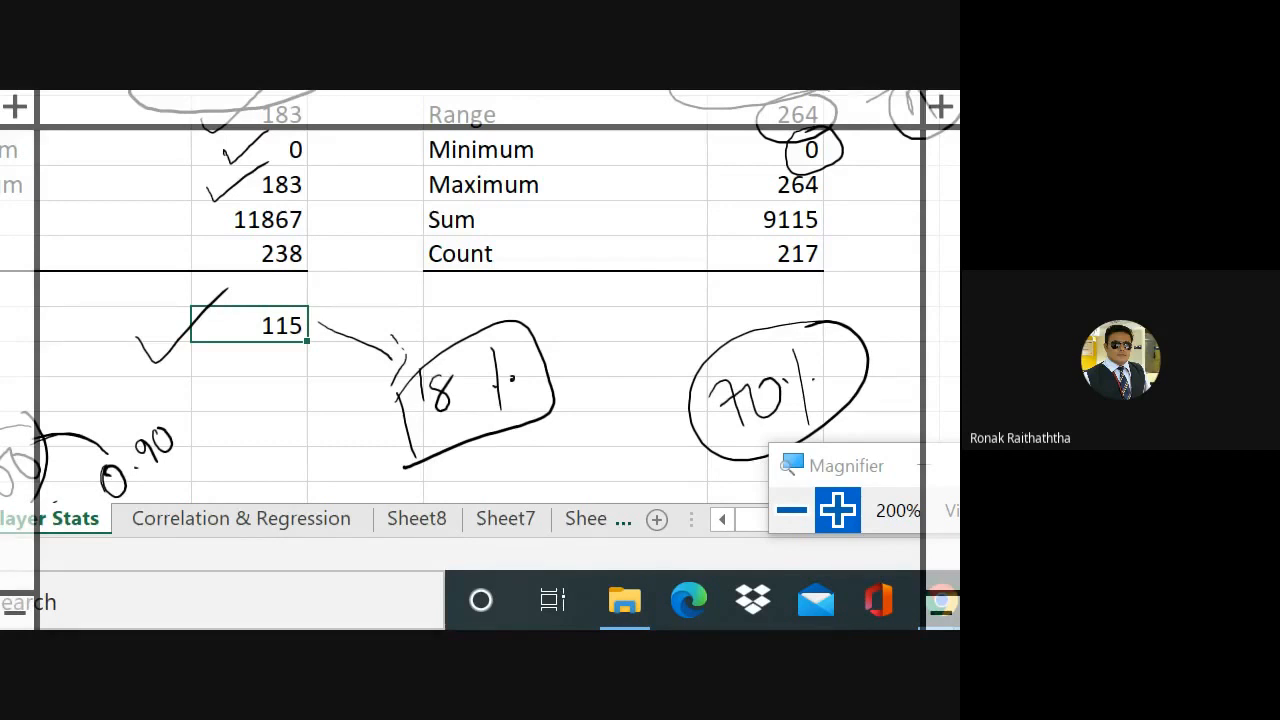
Reduce the Magnifier zoom to 100%, then switch to Google Meet and stop presenting the screen
scroll(210, 410, "up", 1)
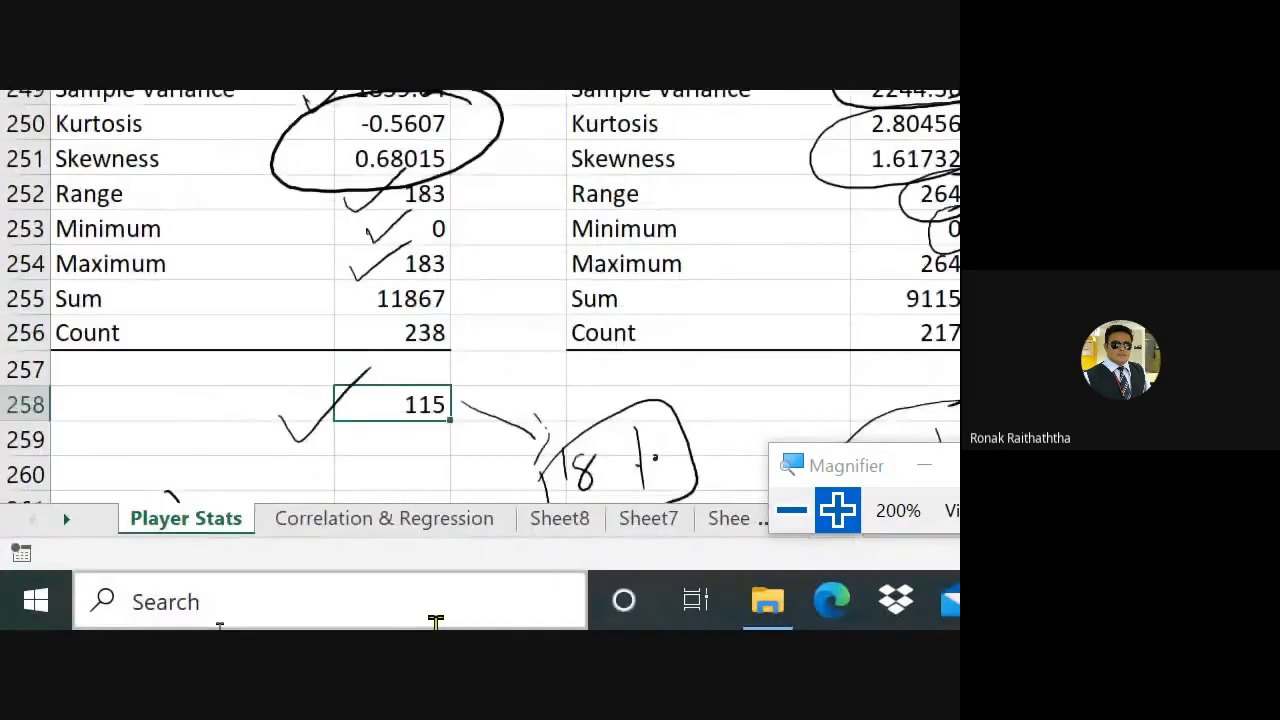
scroll(445, 420, "up", 3)
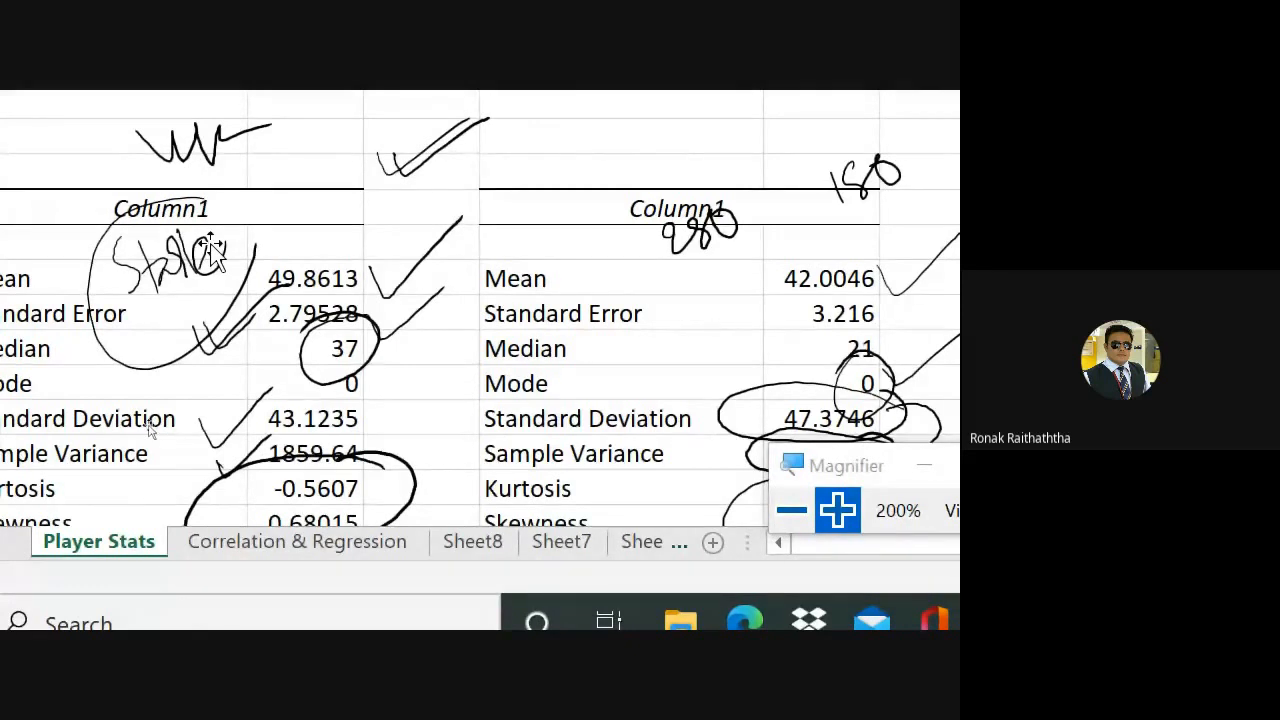
left_click(791, 512)
key("alt+Tab")
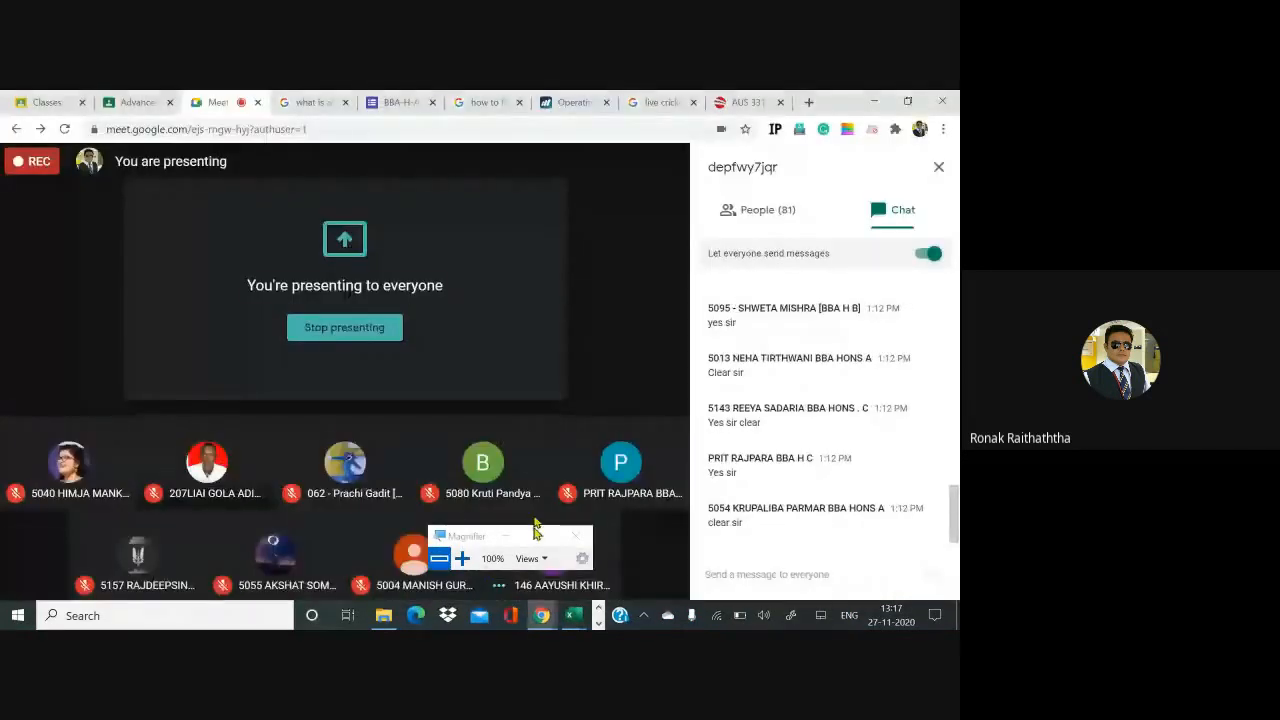
left_click(600, 568)
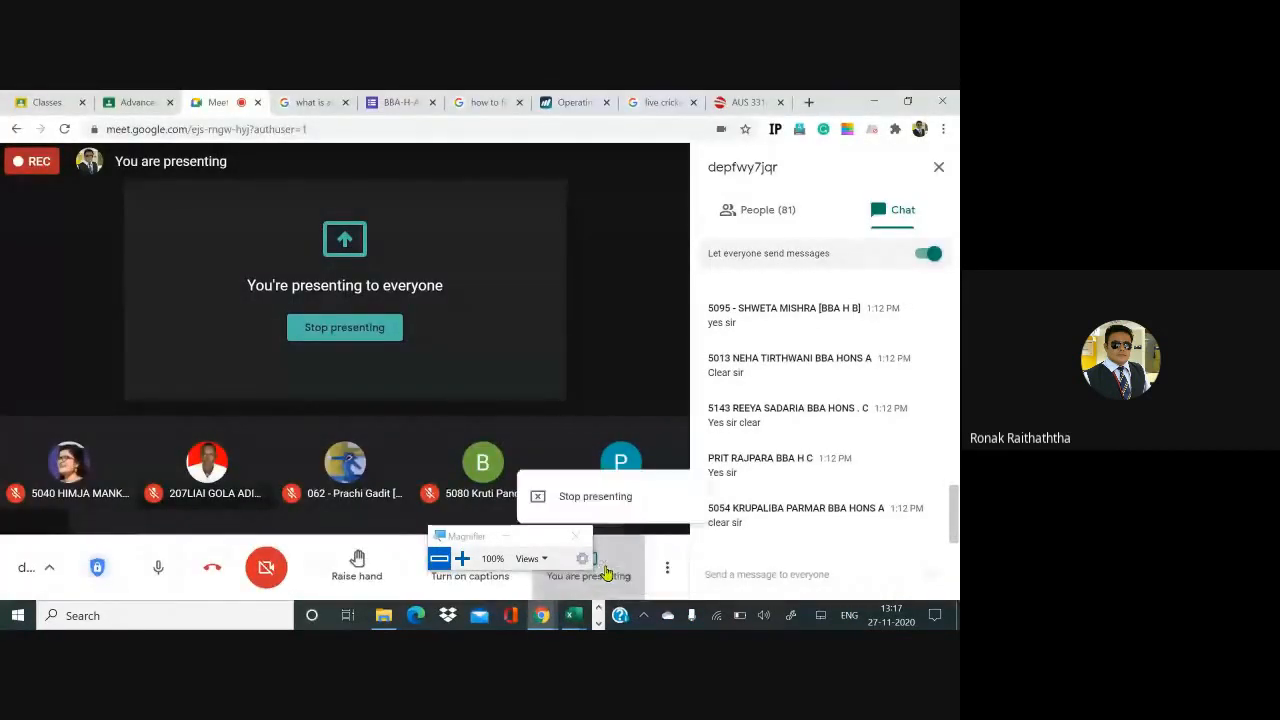
left_click(581, 500)
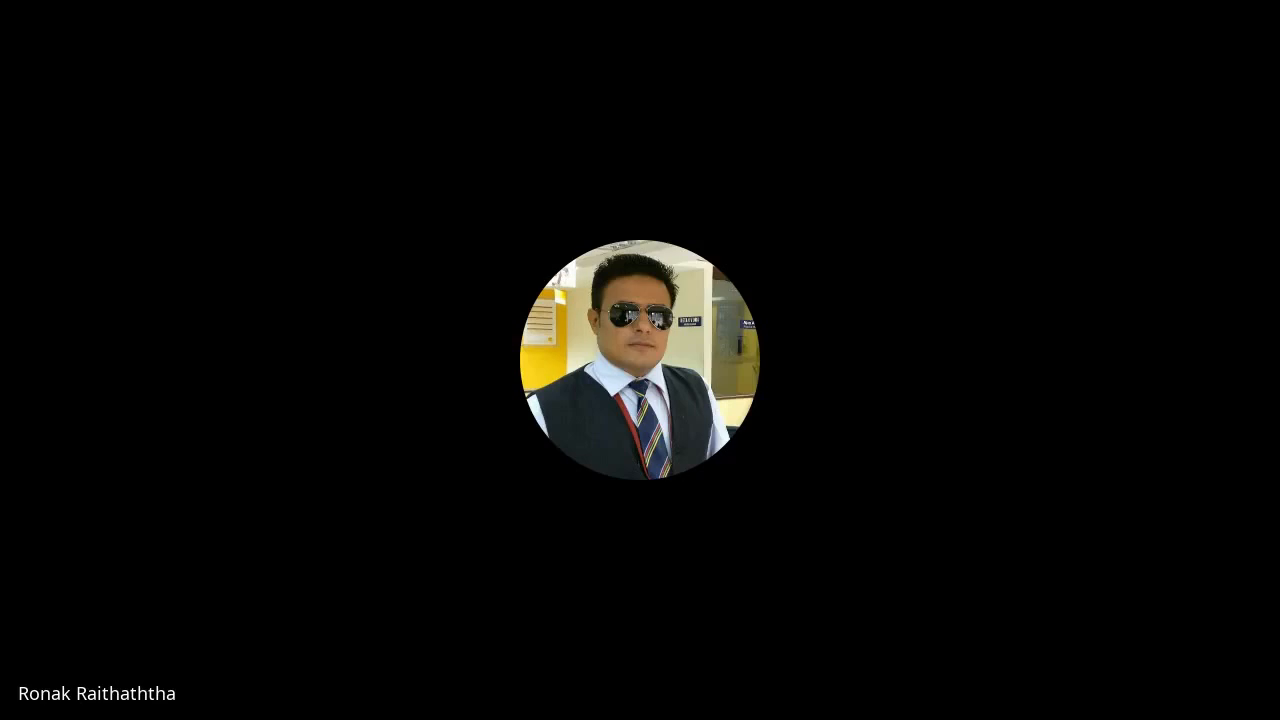